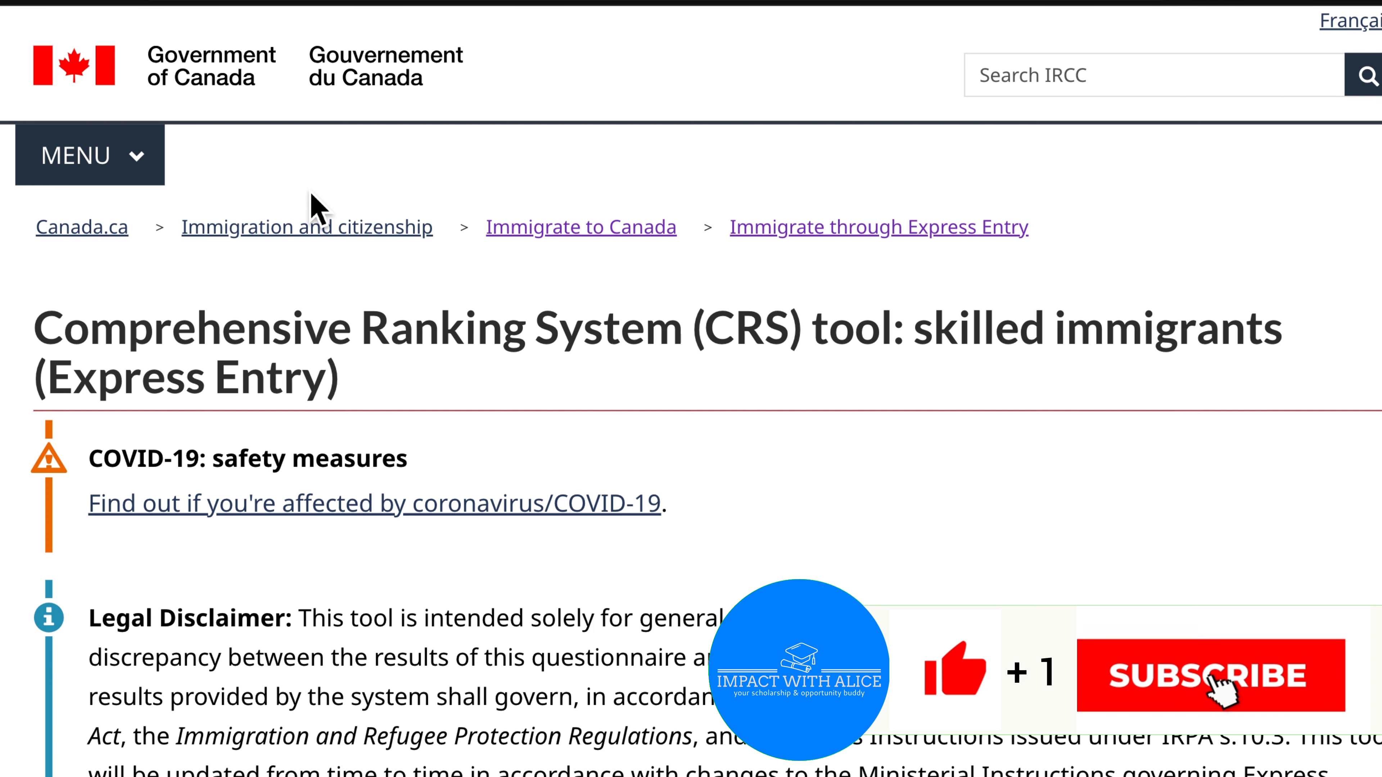
# Read the CRS tool's introduction, including what it assesses and the conditions for using it.
pyautogui.scroll(-3, 370, 453)
pyautogui.scroll(-3, 373, 451)
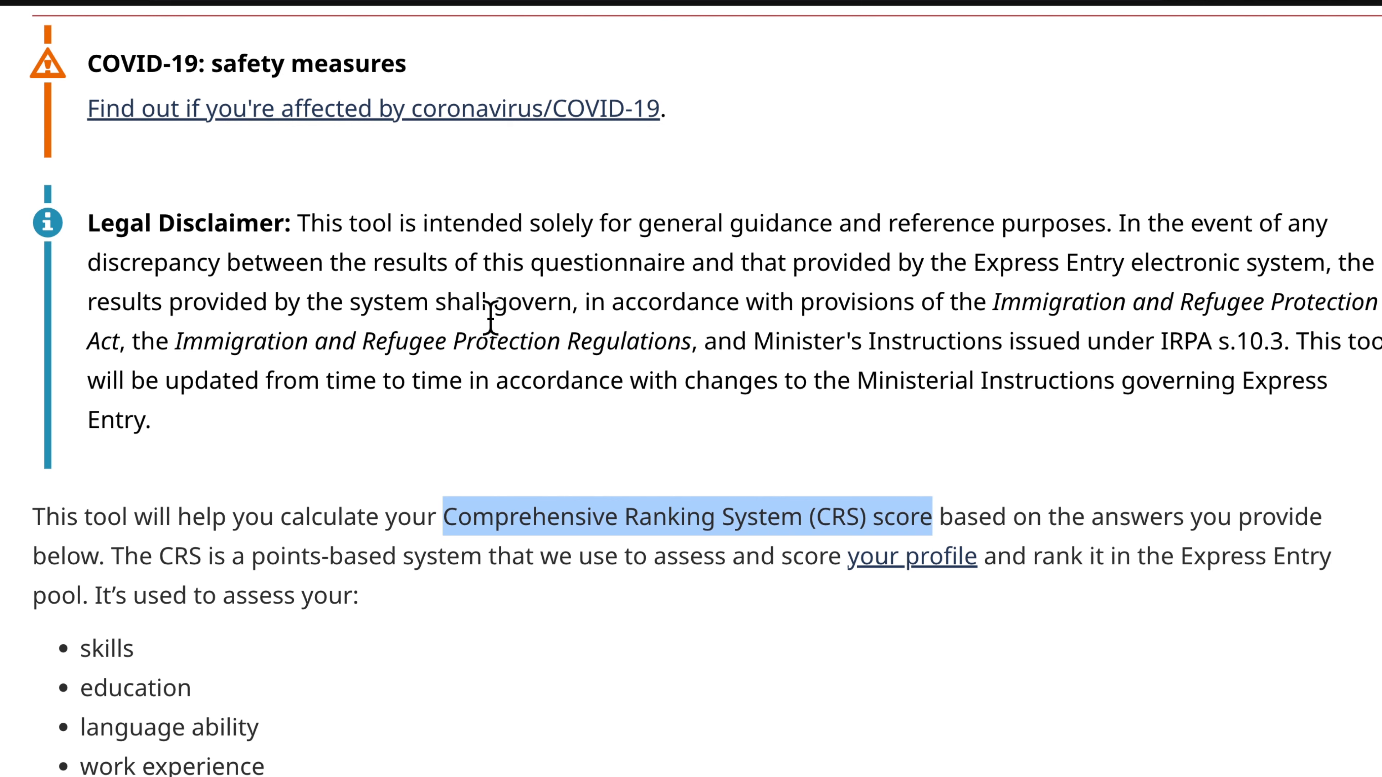
pyautogui.scroll(-1, 490, 319)
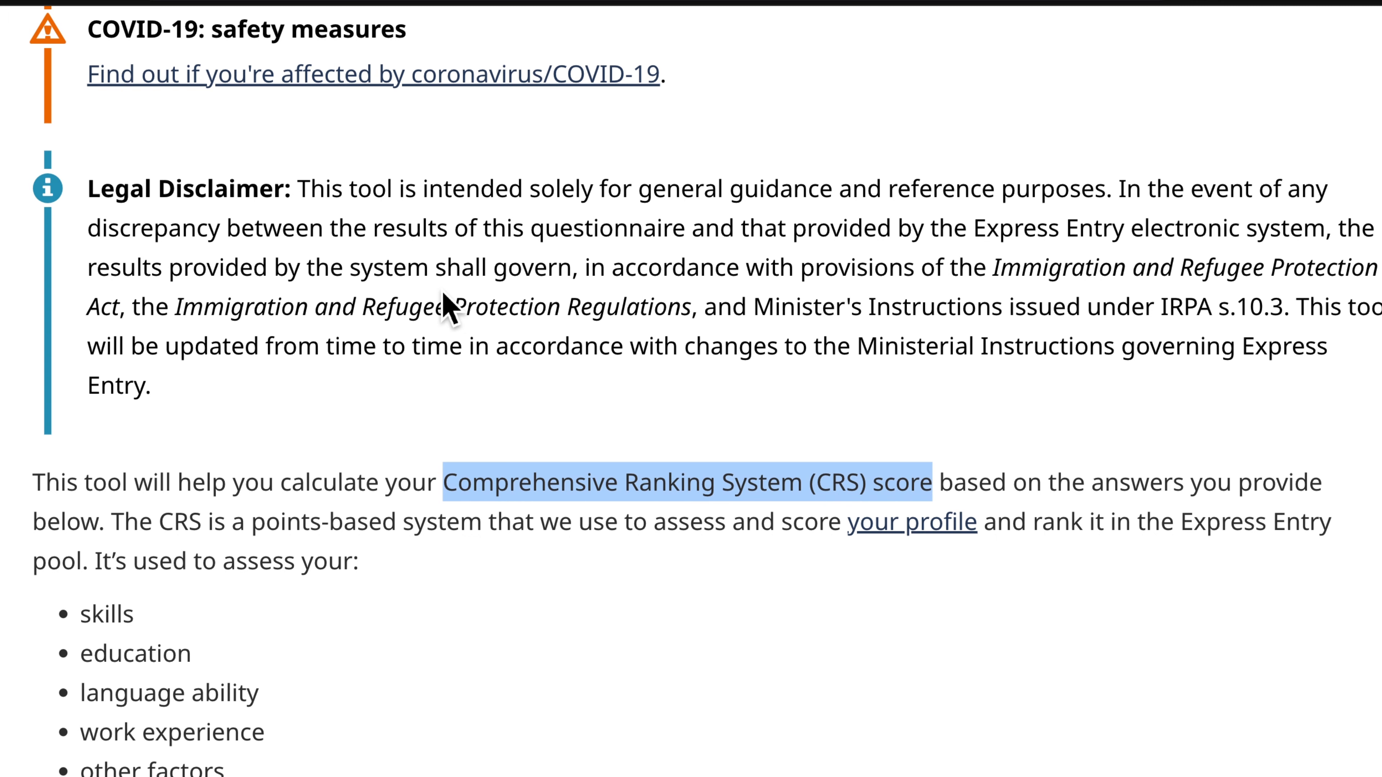
pyautogui.scroll(-8, 446, 305)
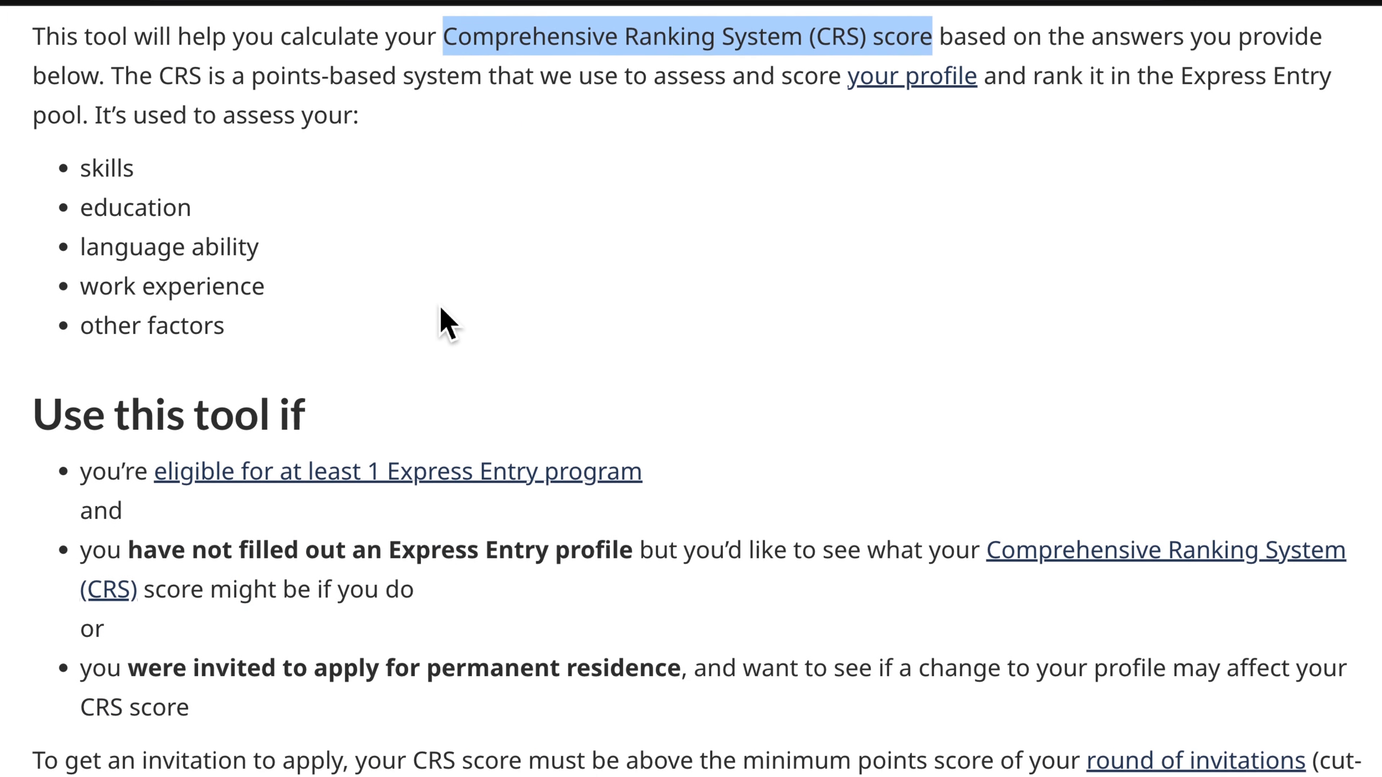
pyautogui.click(447, 326)
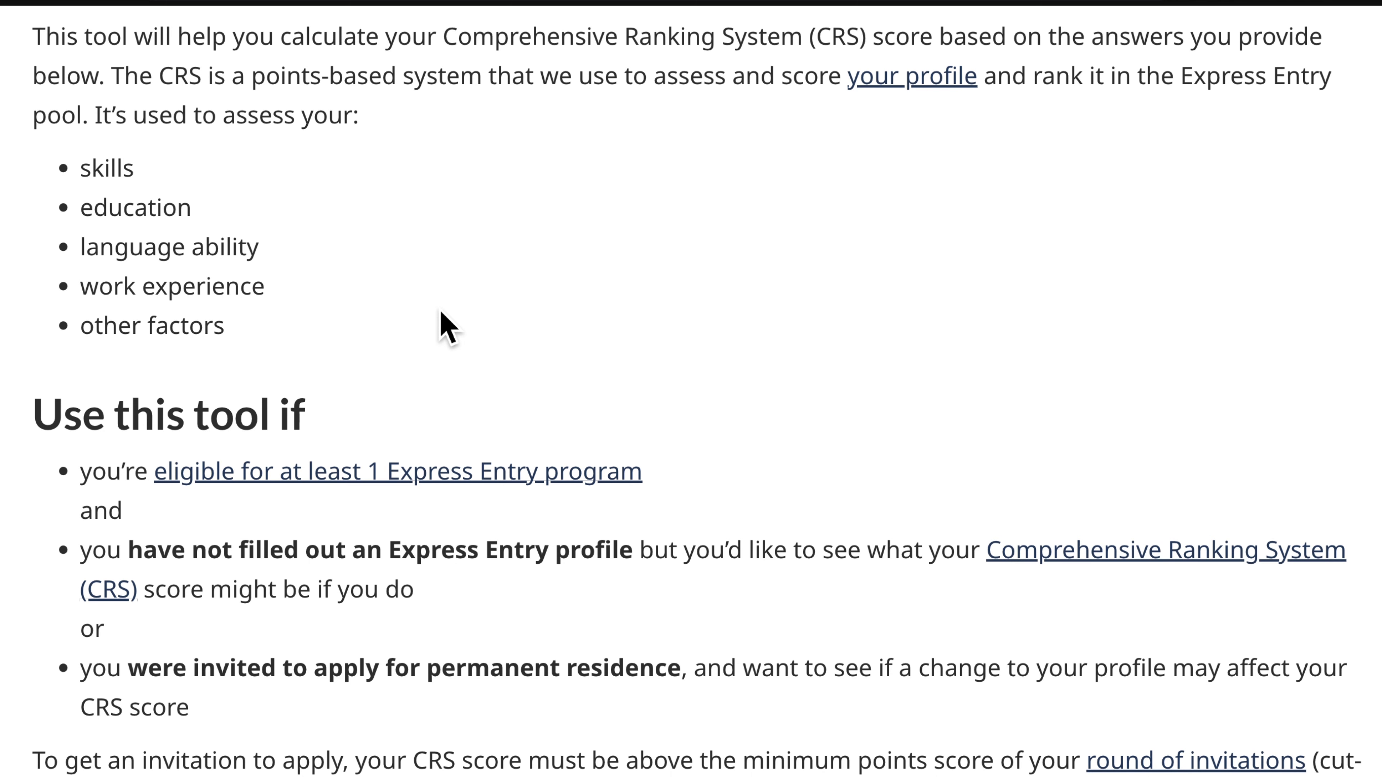
pyautogui.scroll(-6, 447, 326)
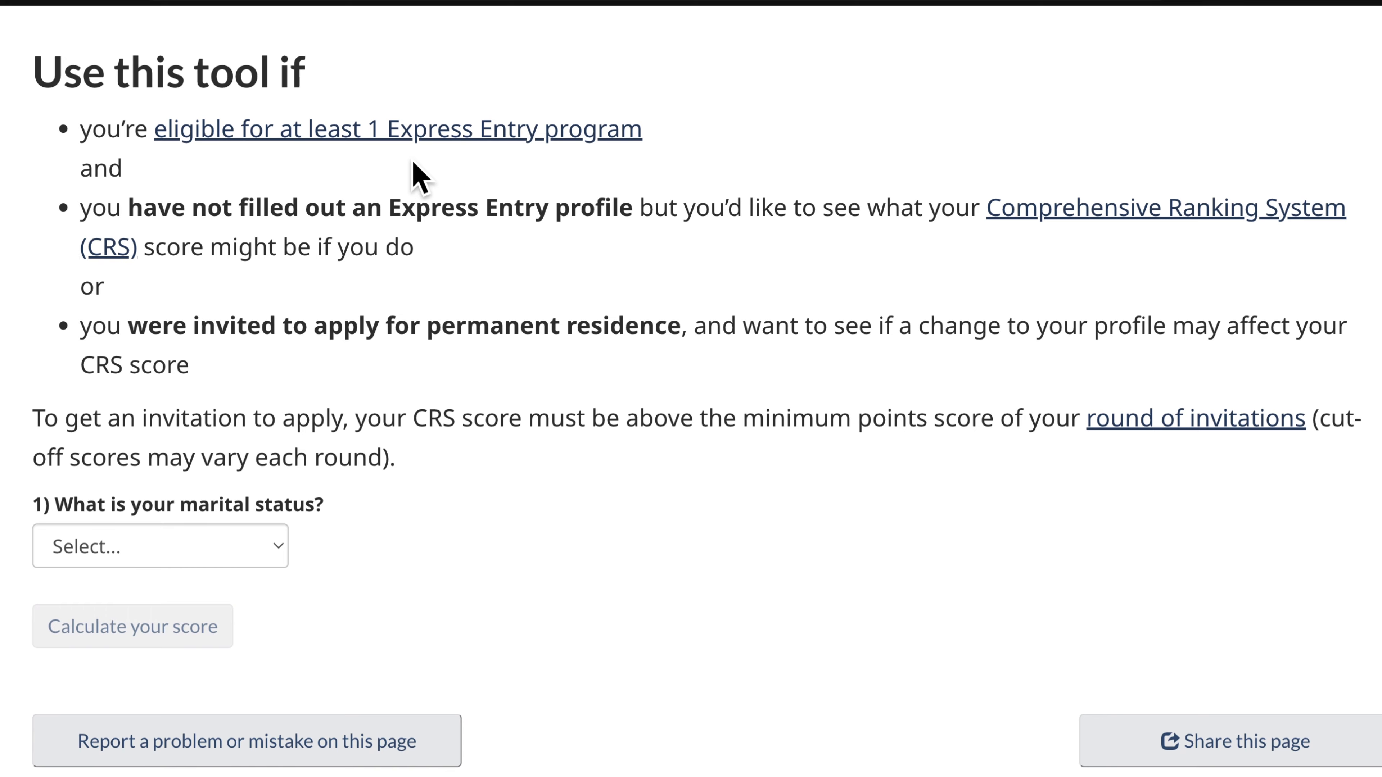
pyautogui.scroll(-3, 414, 169)
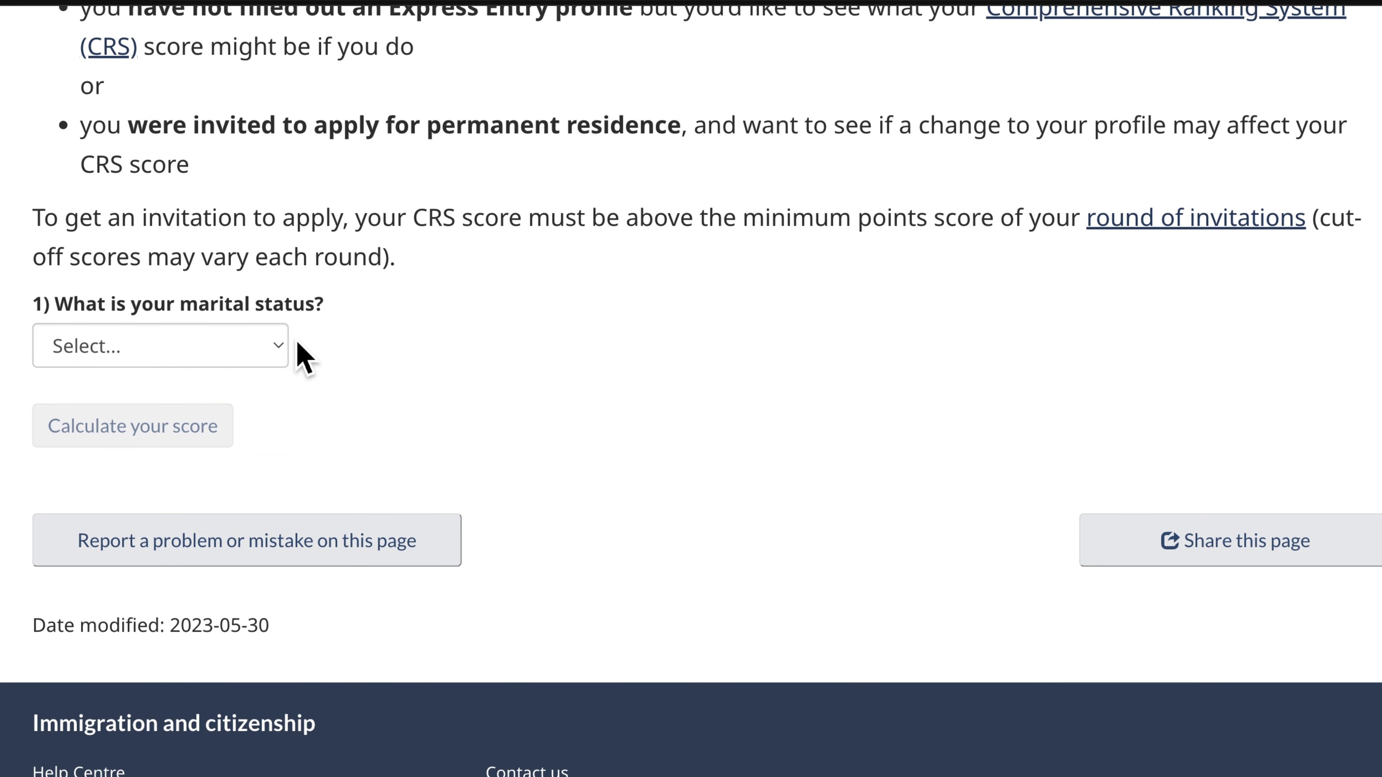
# Answer the marital status question with Married.
pyautogui.click(284, 352)
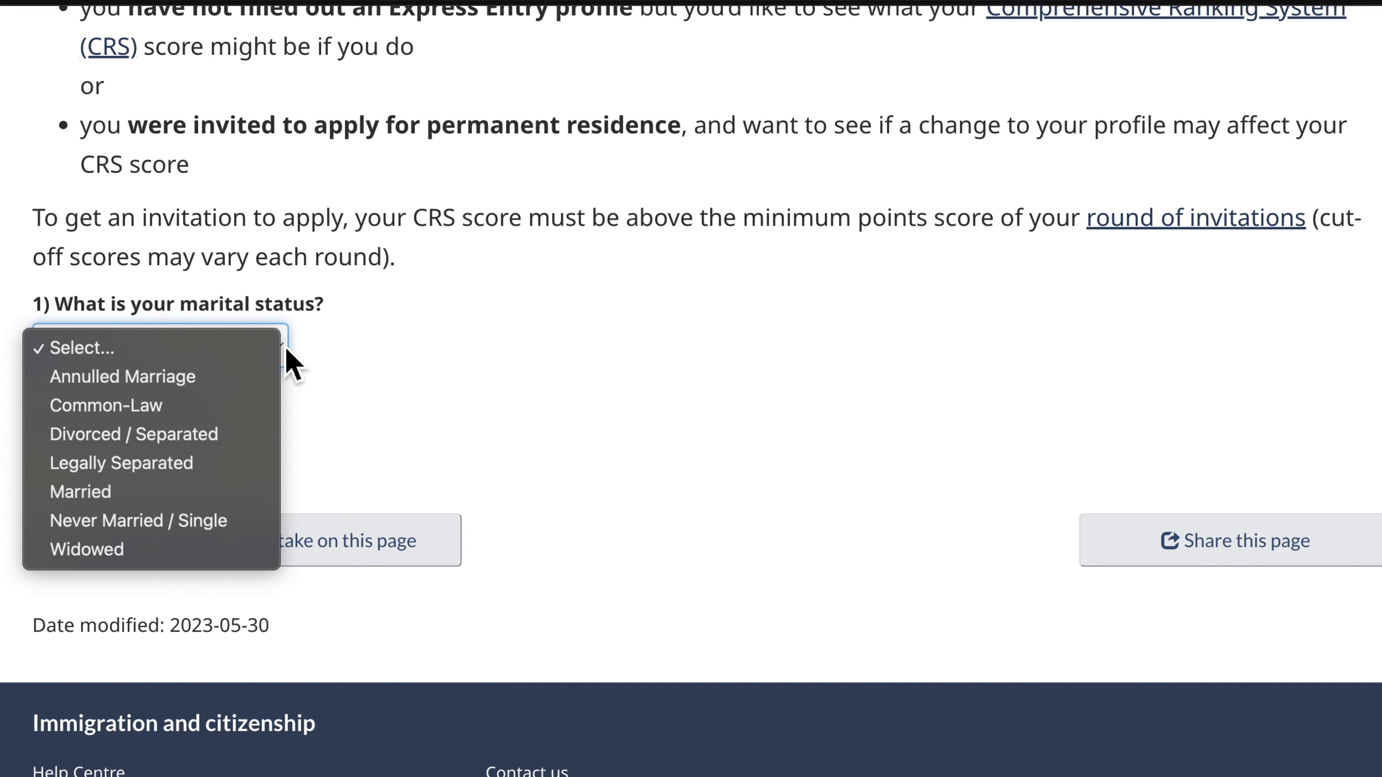
pyautogui.click(173, 498)
pyautogui.scroll(-2, 174, 507)
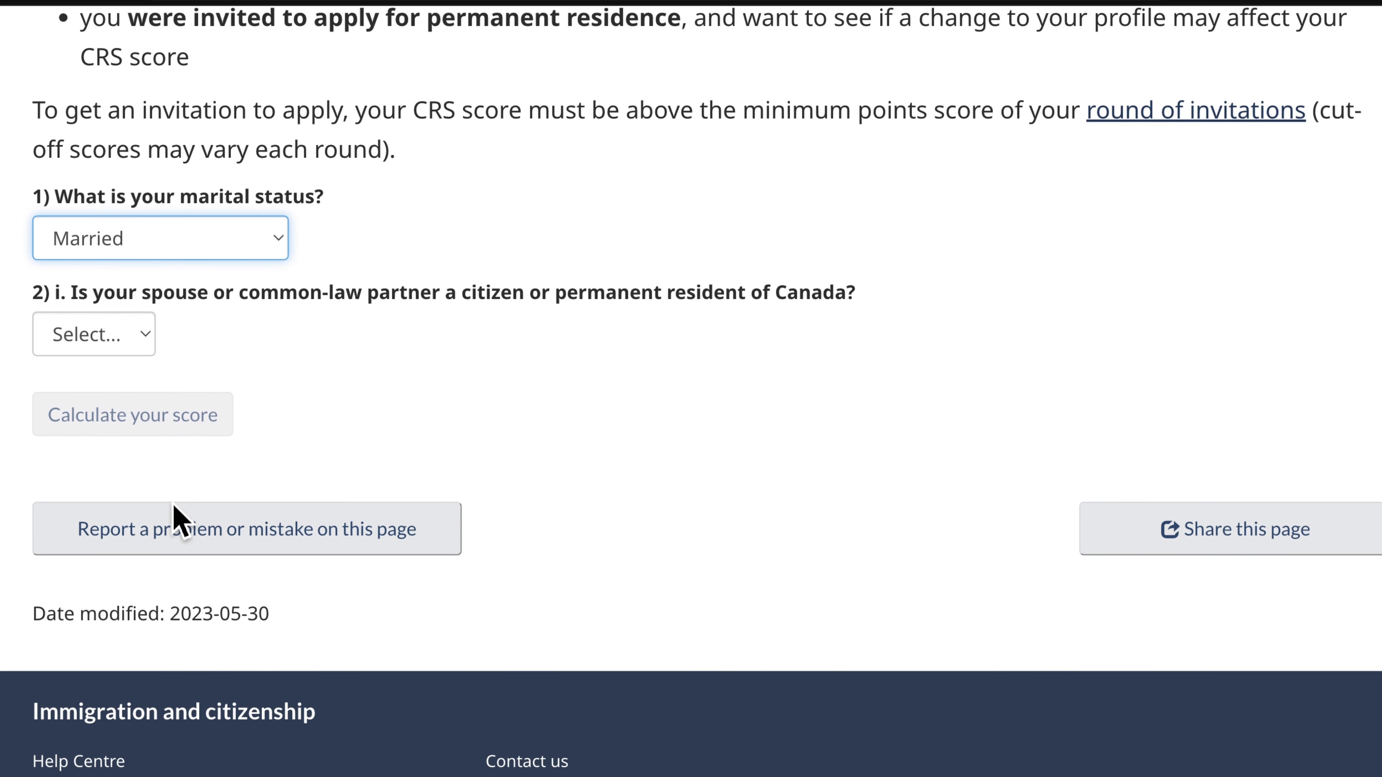
# Answer No to the spouse being a citizen or permanent resident of Canada, and Yes to the spouse coming along.
pyautogui.click(154, 337)
pyautogui.click(119, 365)
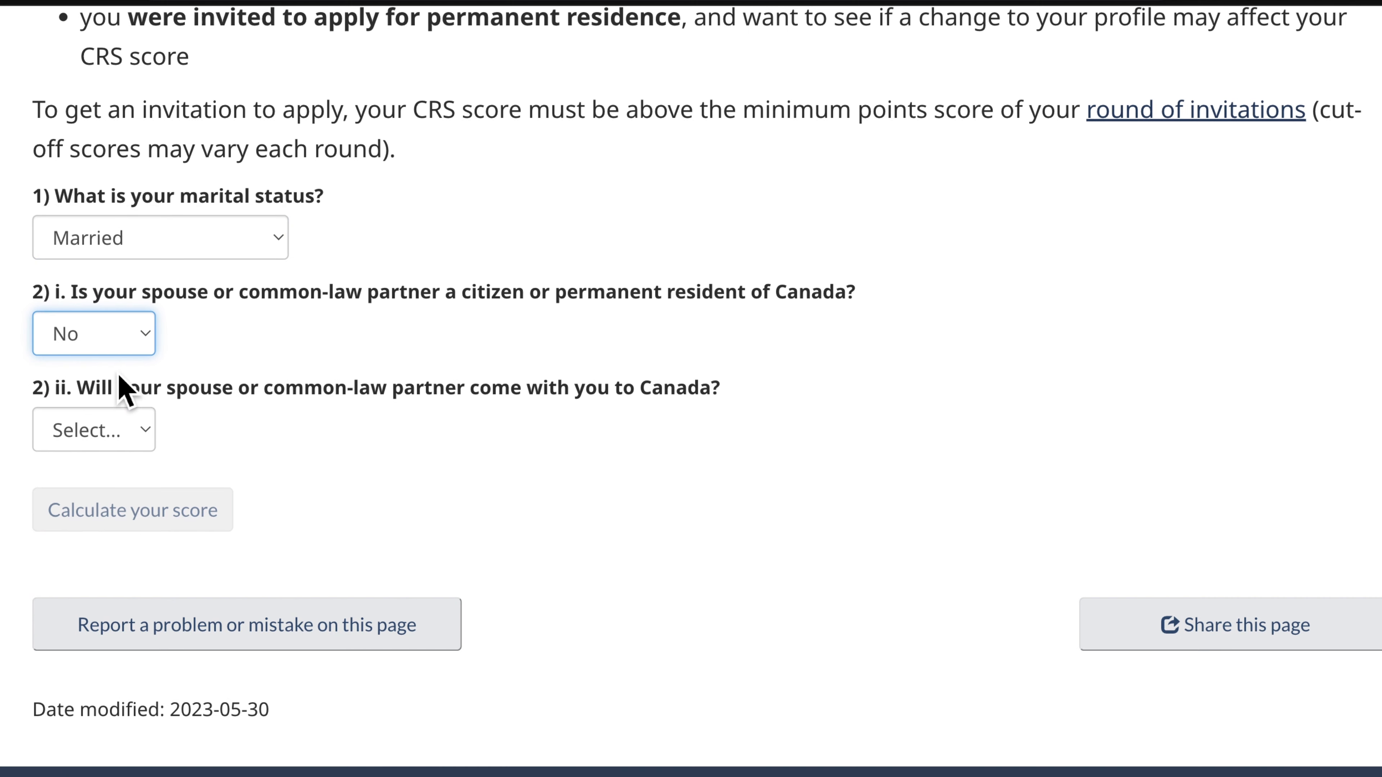
pyautogui.click(140, 430)
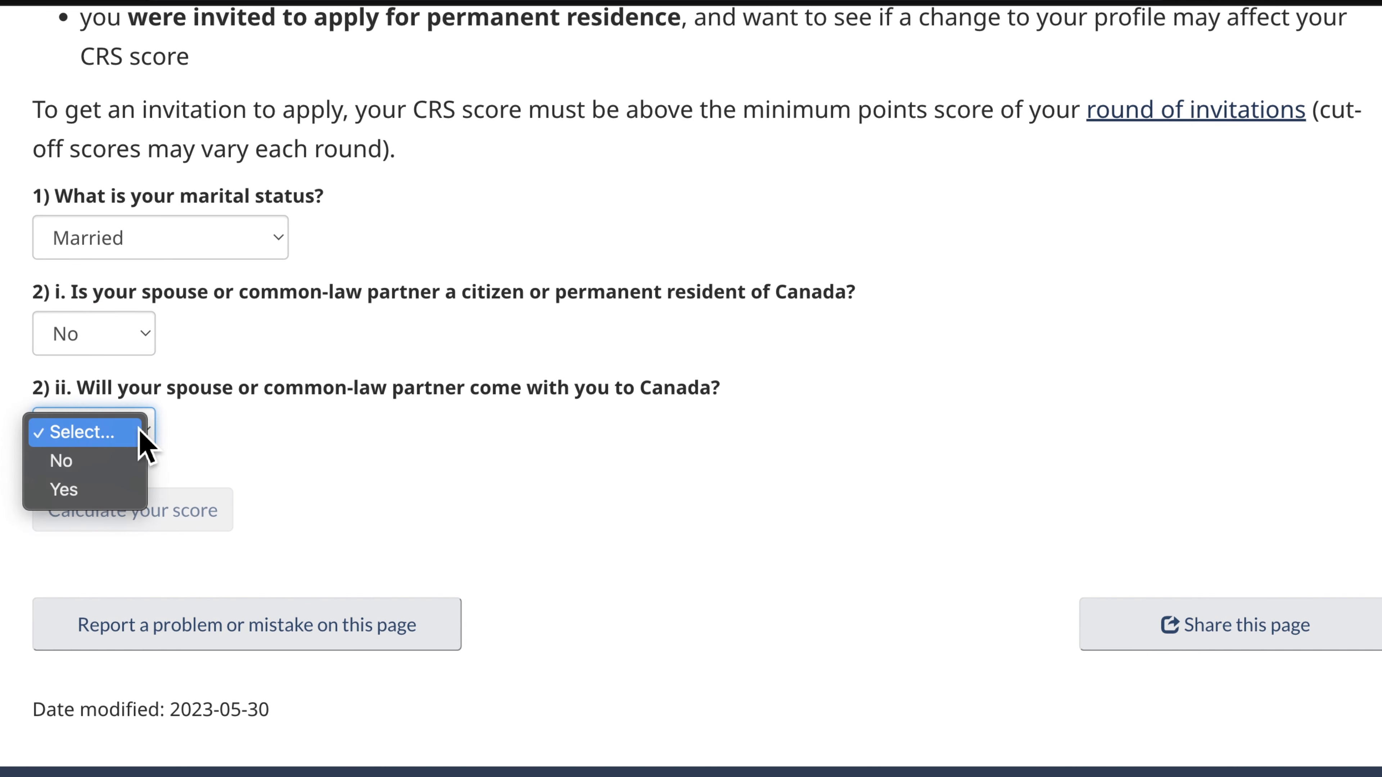
pyautogui.click(119, 490)
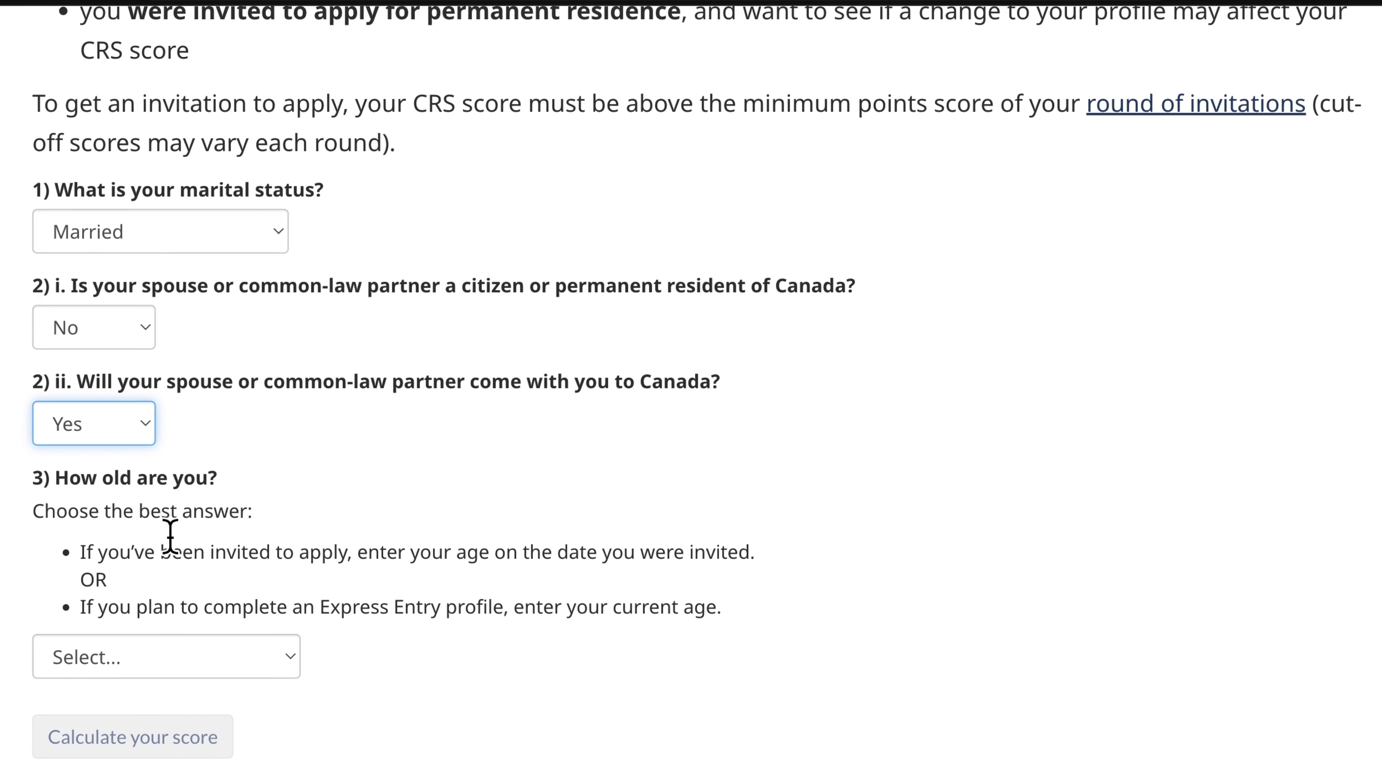
# Set the applicant's age in question 3 to 30 years of age.
pyautogui.scroll(-3, 198, 539)
pyautogui.click(272, 481)
pyautogui.scroll(-3, 161, 673)
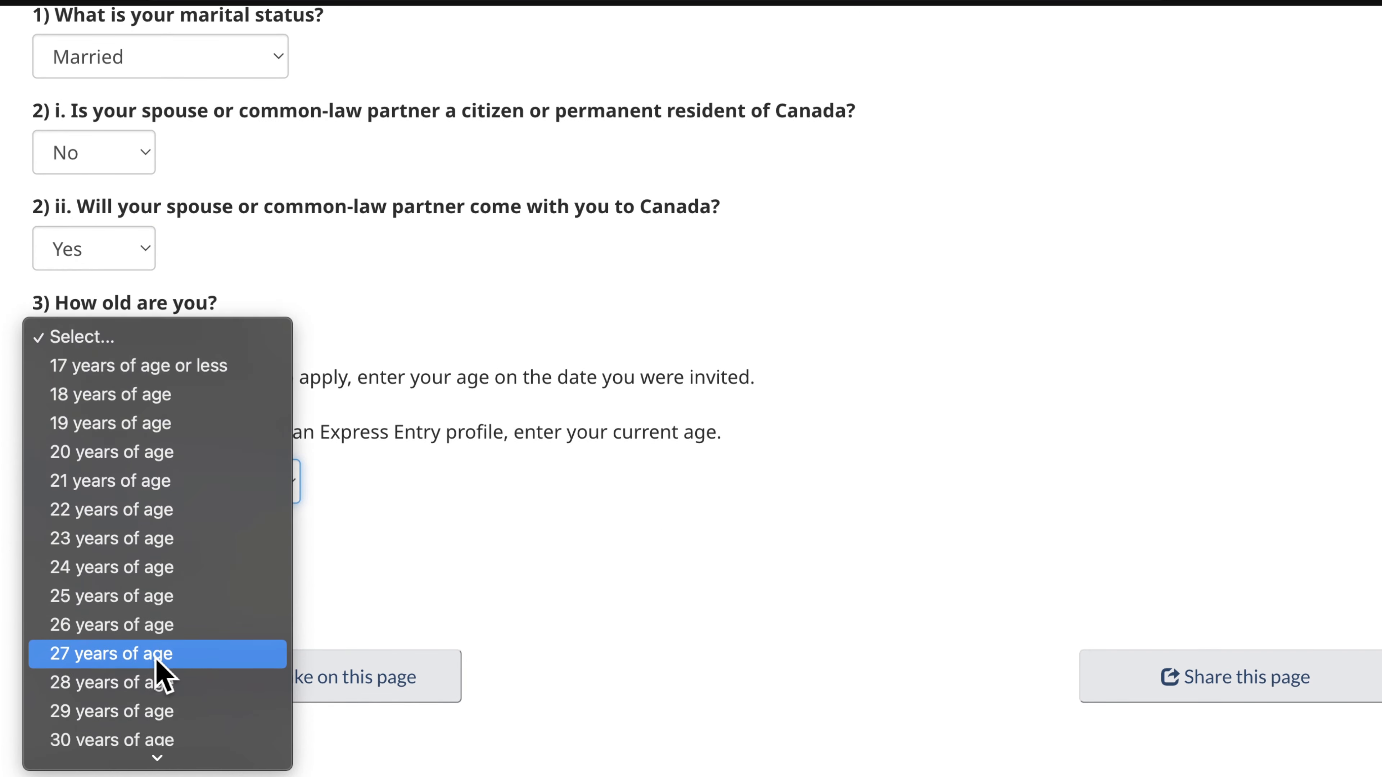
pyautogui.scroll(-3, 117, 740)
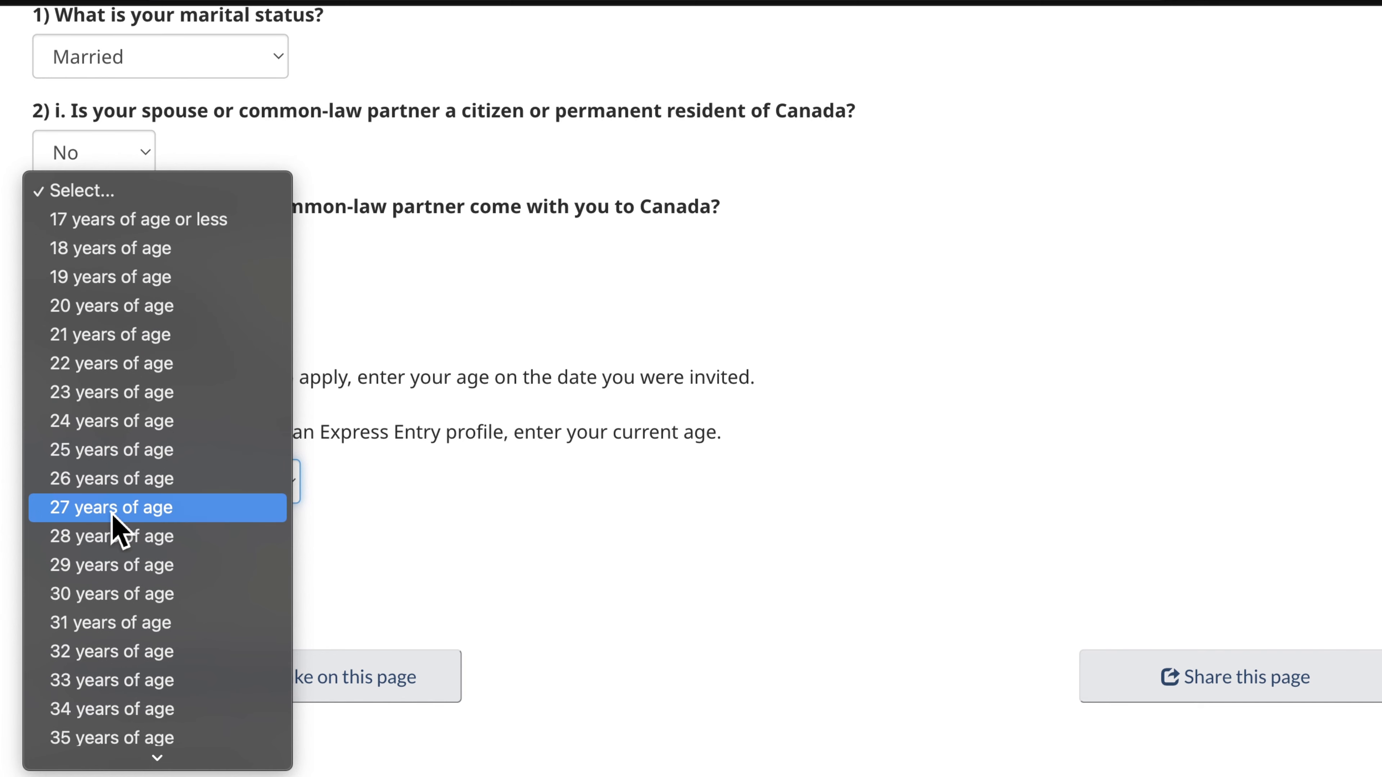
pyautogui.click(114, 596)
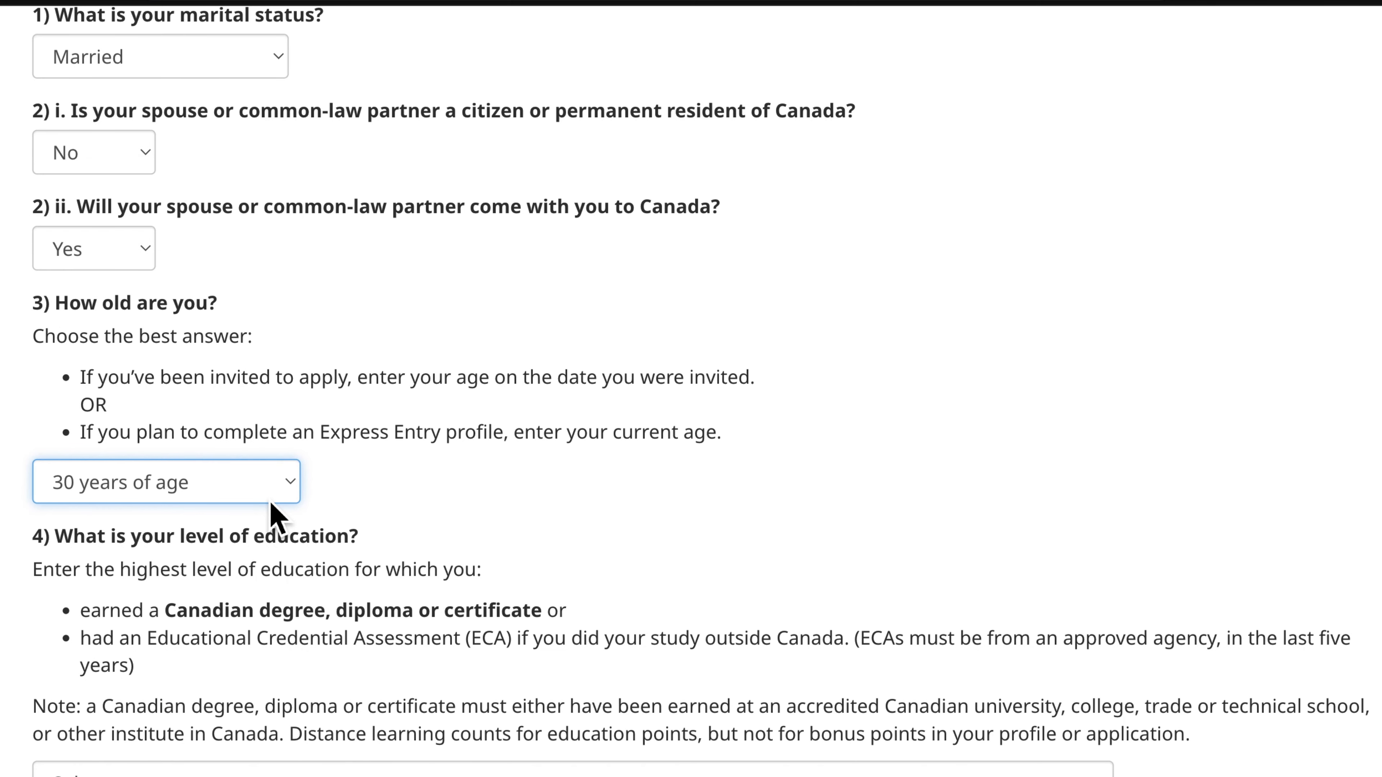
# Set the level of education in question 4 to Doctoral level university degree (PhD).
pyautogui.scroll(-5, 271, 504)
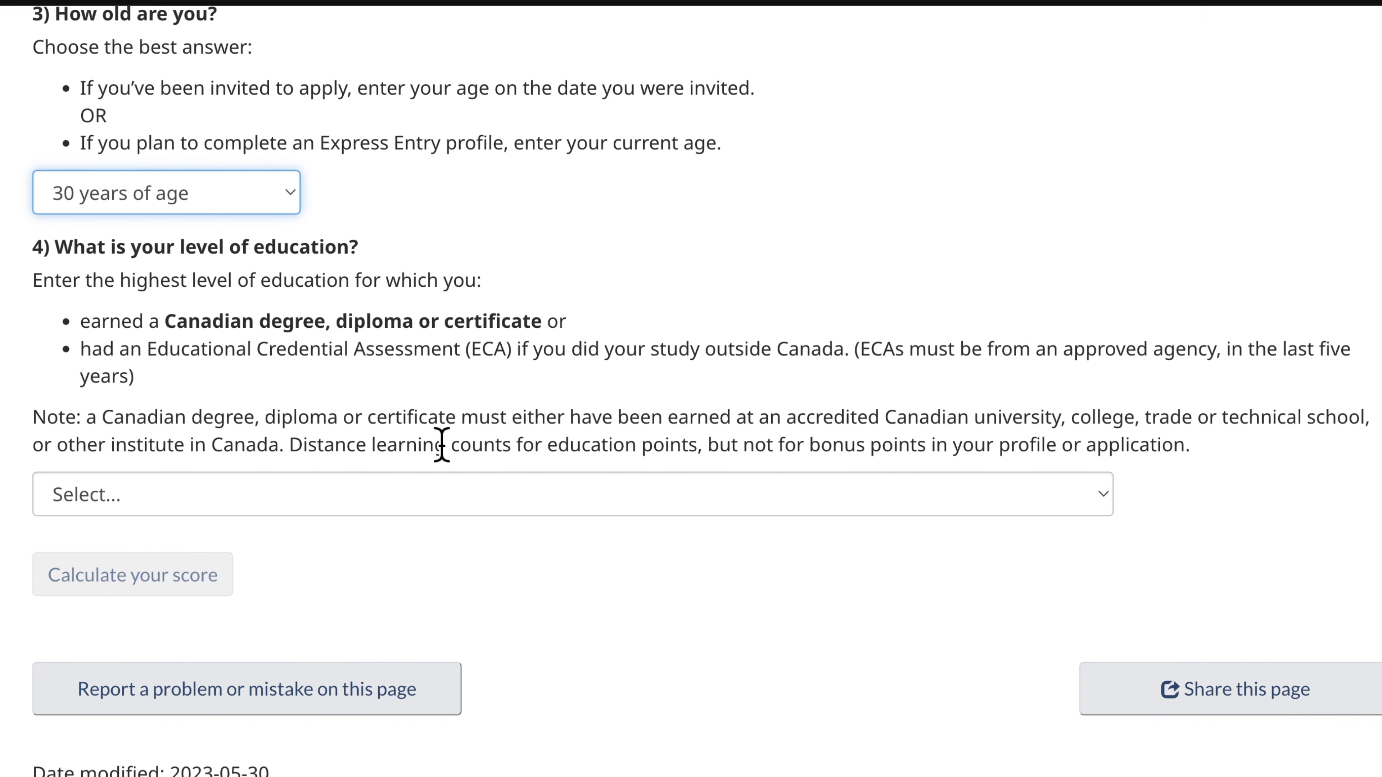
pyautogui.click(409, 506)
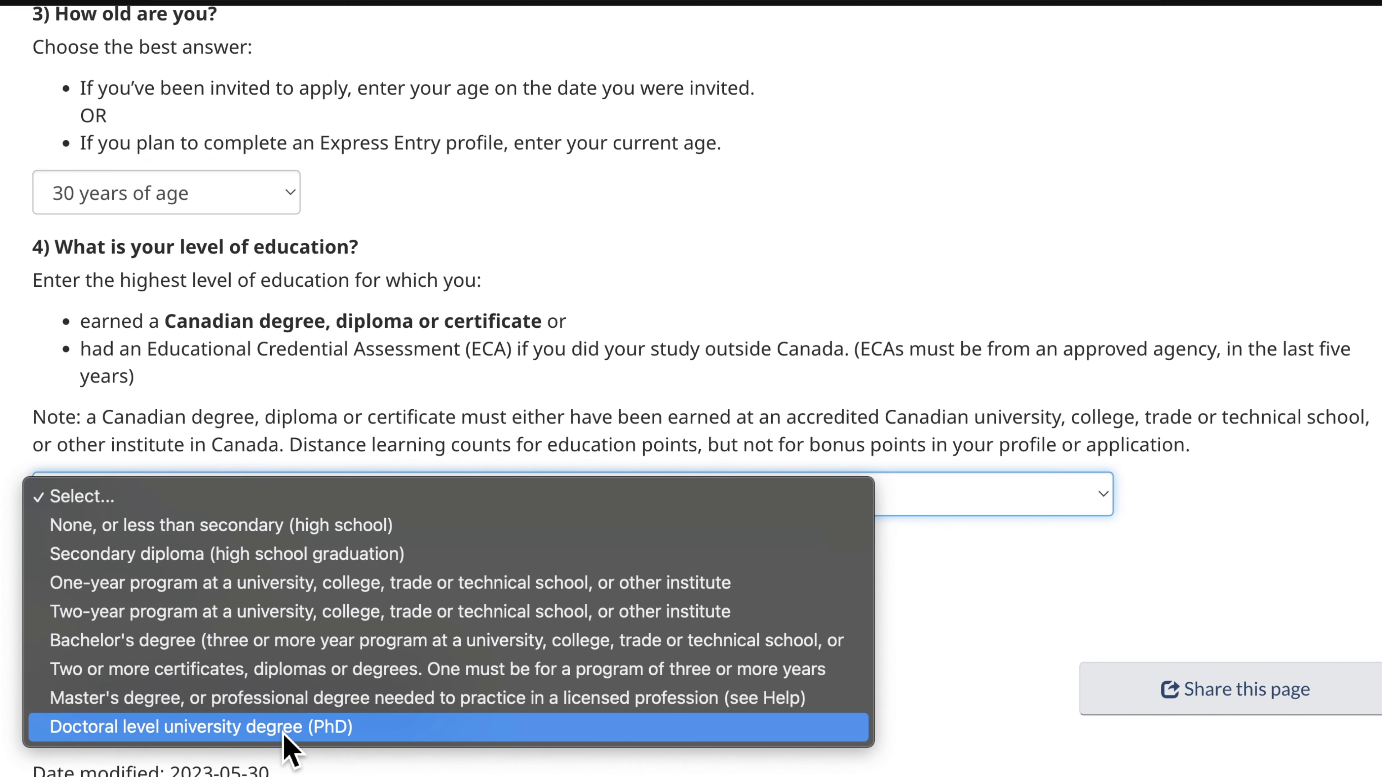
pyautogui.click(249, 735)
# Answer No to having earned a Canadian degree, diploma or certificate in question 4b.
pyautogui.scroll(-10, 284, 580)
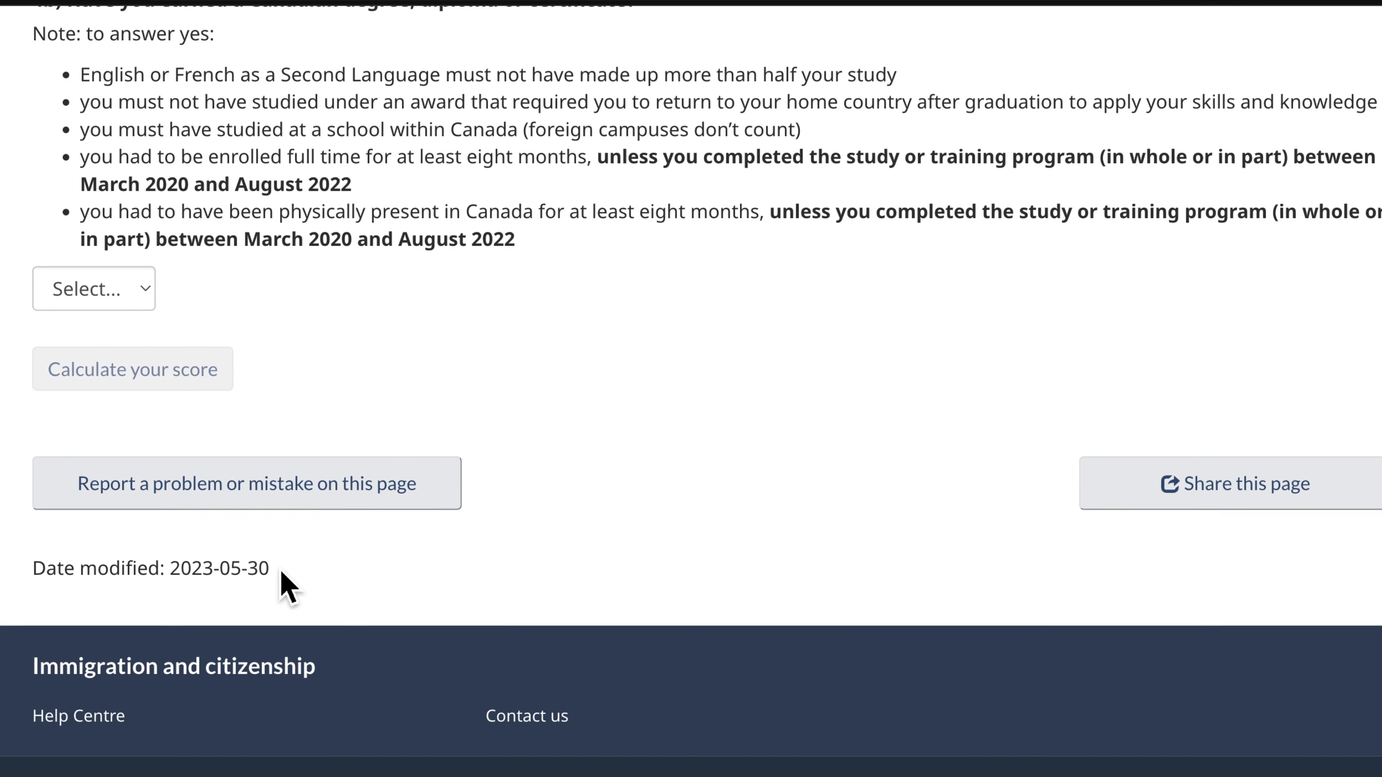
pyautogui.scroll(2, 284, 580)
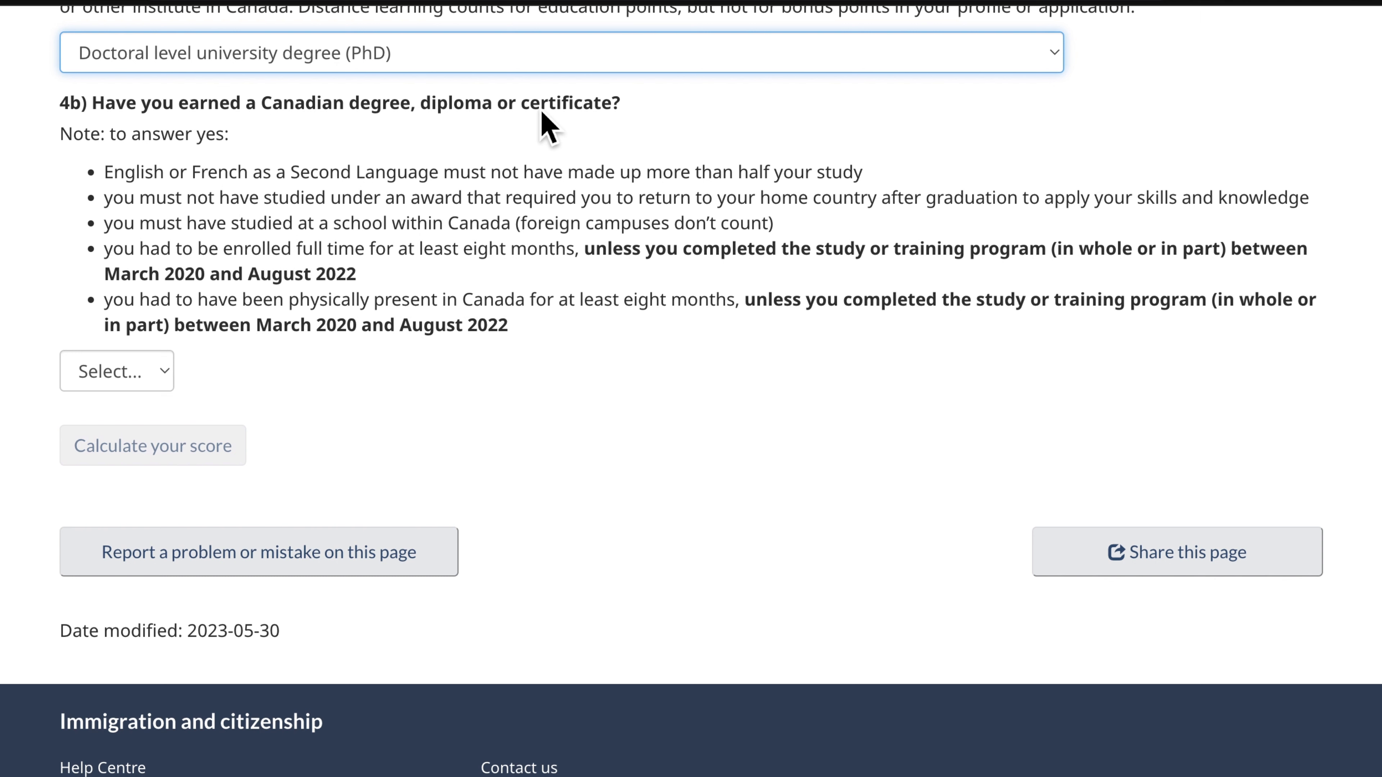
pyautogui.click(103, 373)
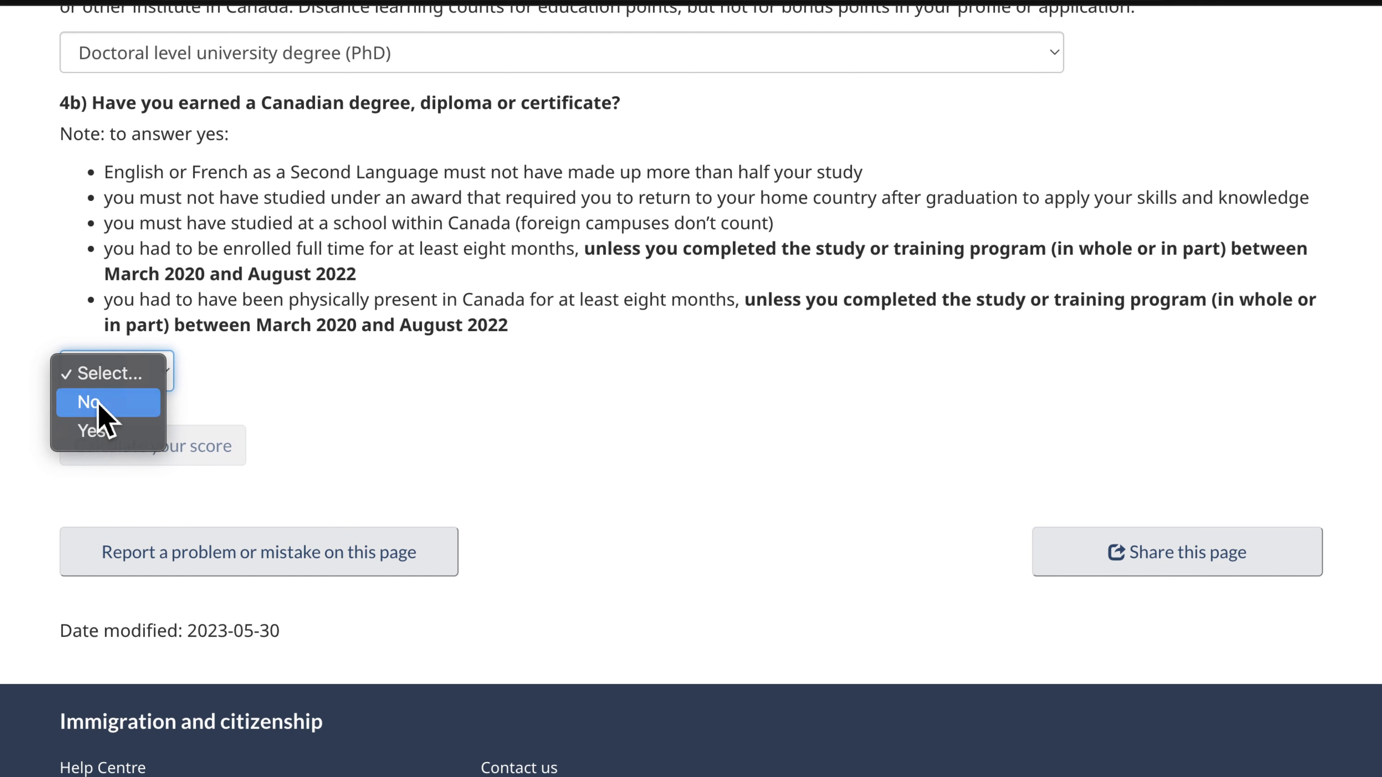
pyautogui.click(100, 406)
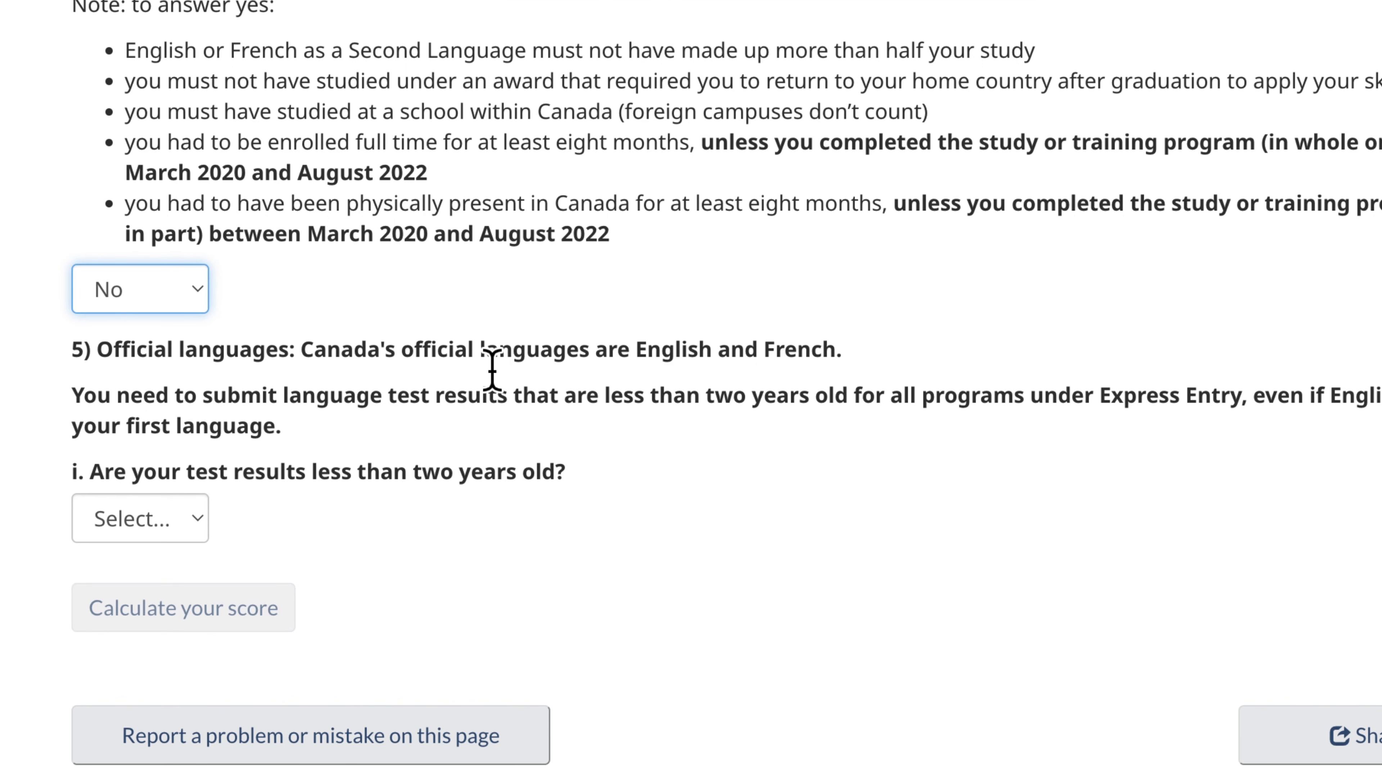
# Answer Yes to the language test results being less than two years old.
pyautogui.scroll(-1, 492, 371)
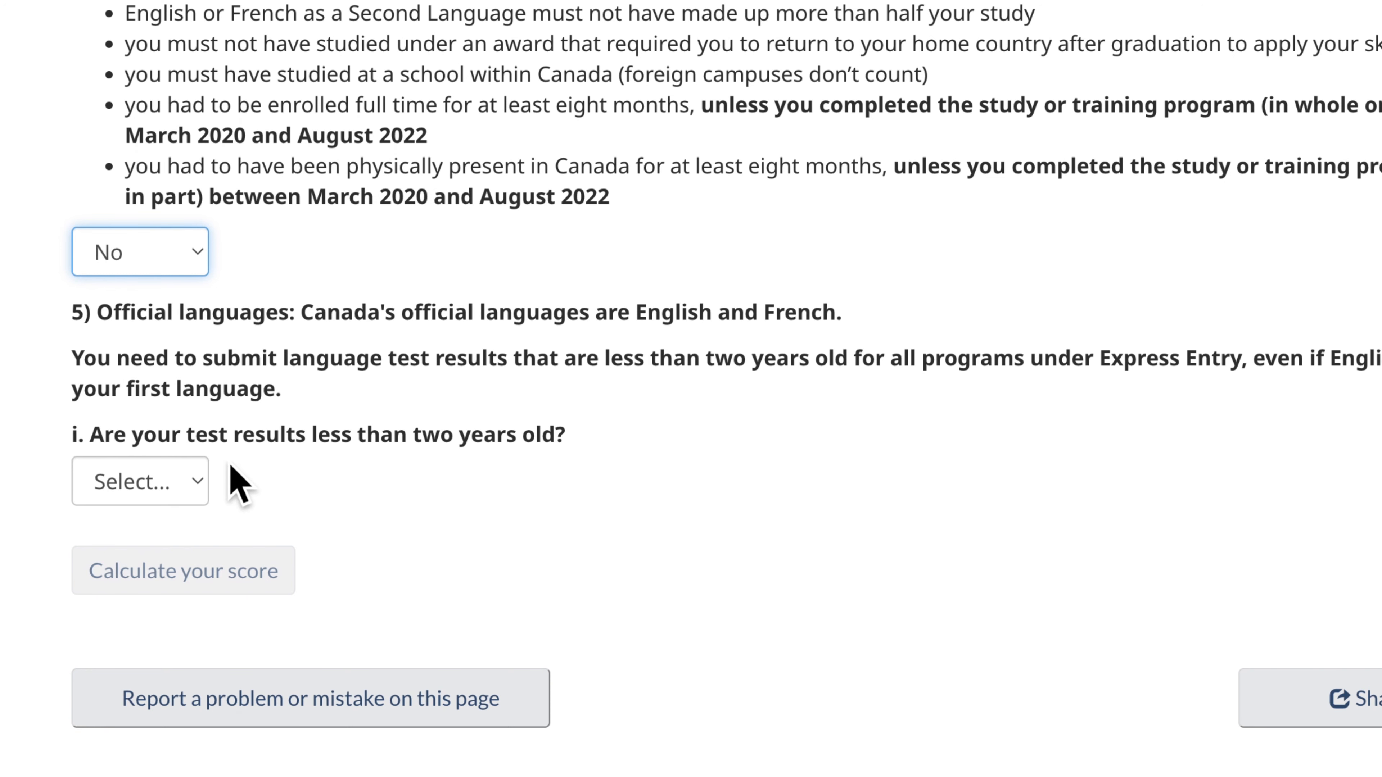
pyautogui.scroll(-2, 237, 484)
pyautogui.click(197, 412)
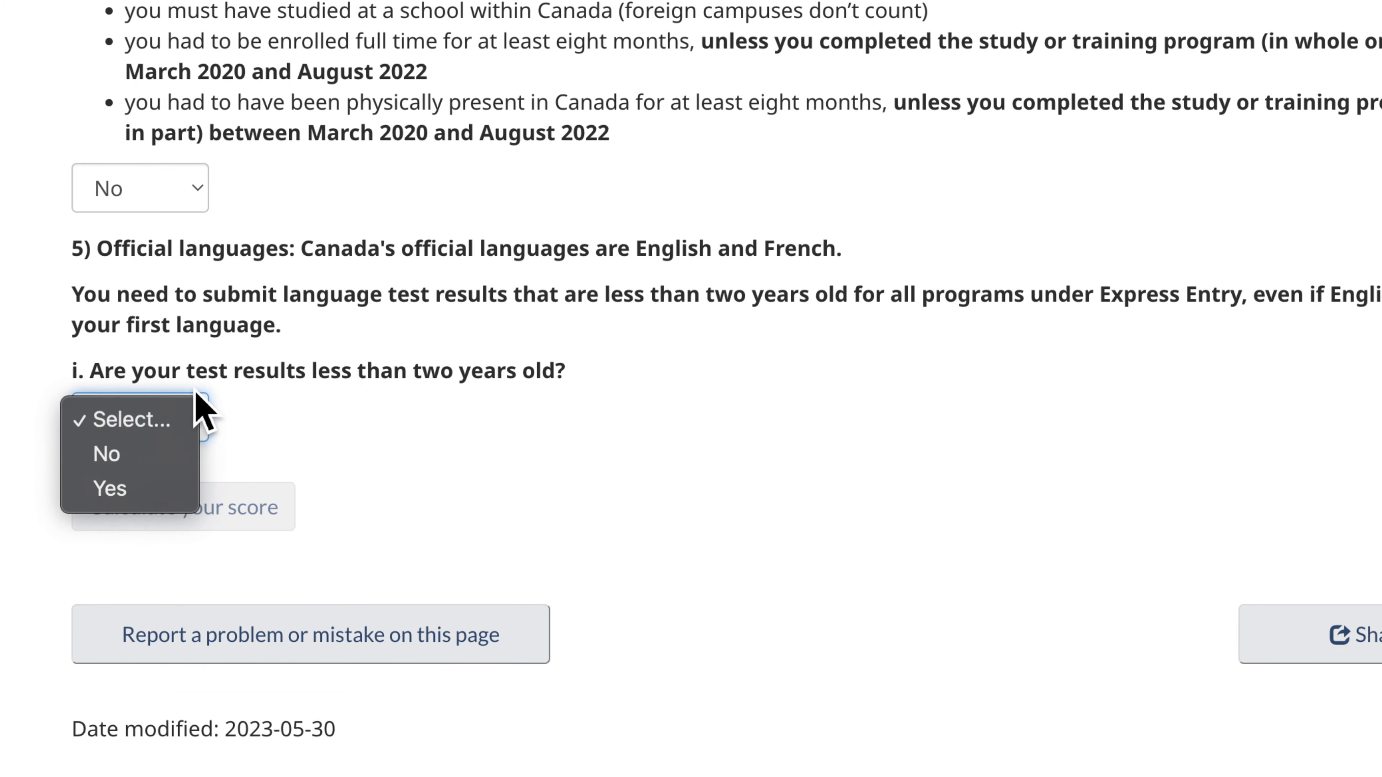
pyautogui.click(283, 403)
pyautogui.moveTo(235, 376); pyautogui.dragTo(547, 398)
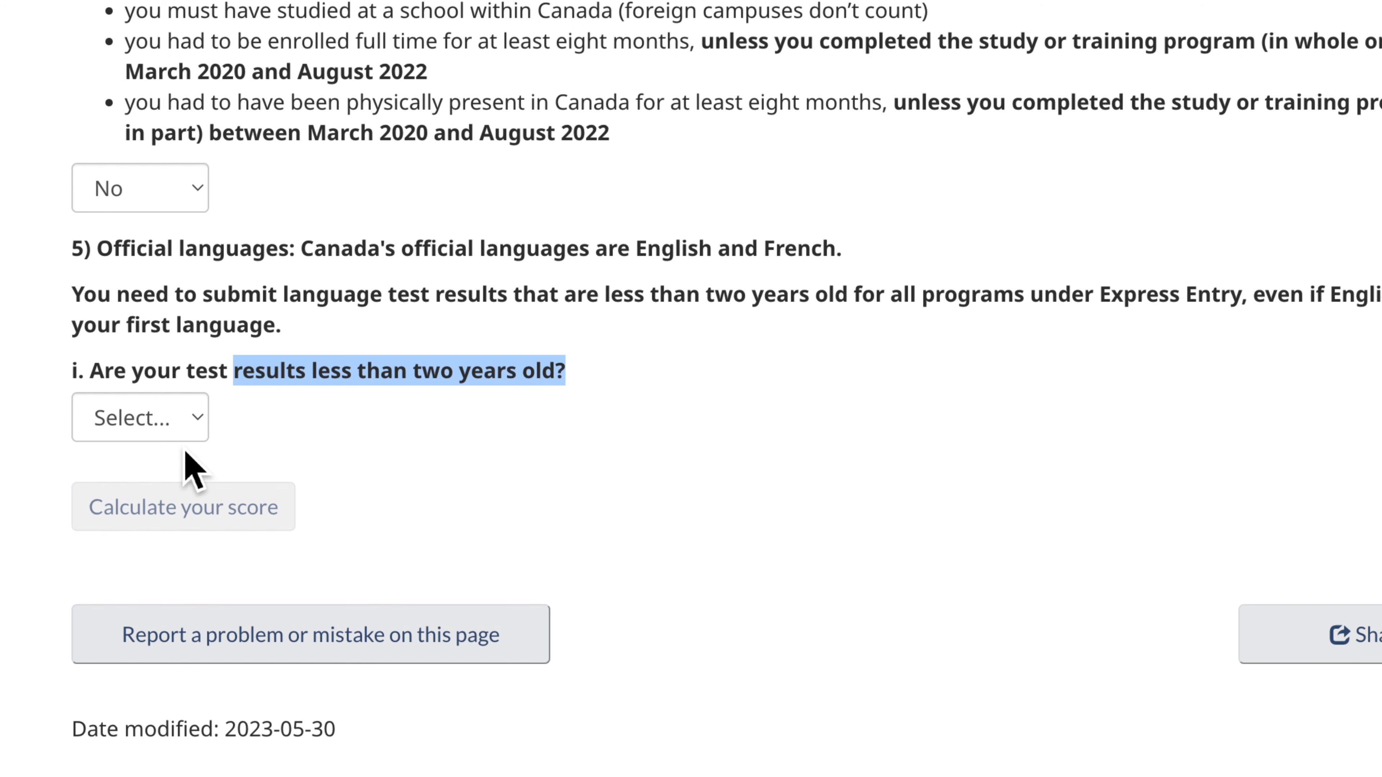
pyautogui.scroll(-1, 185, 452)
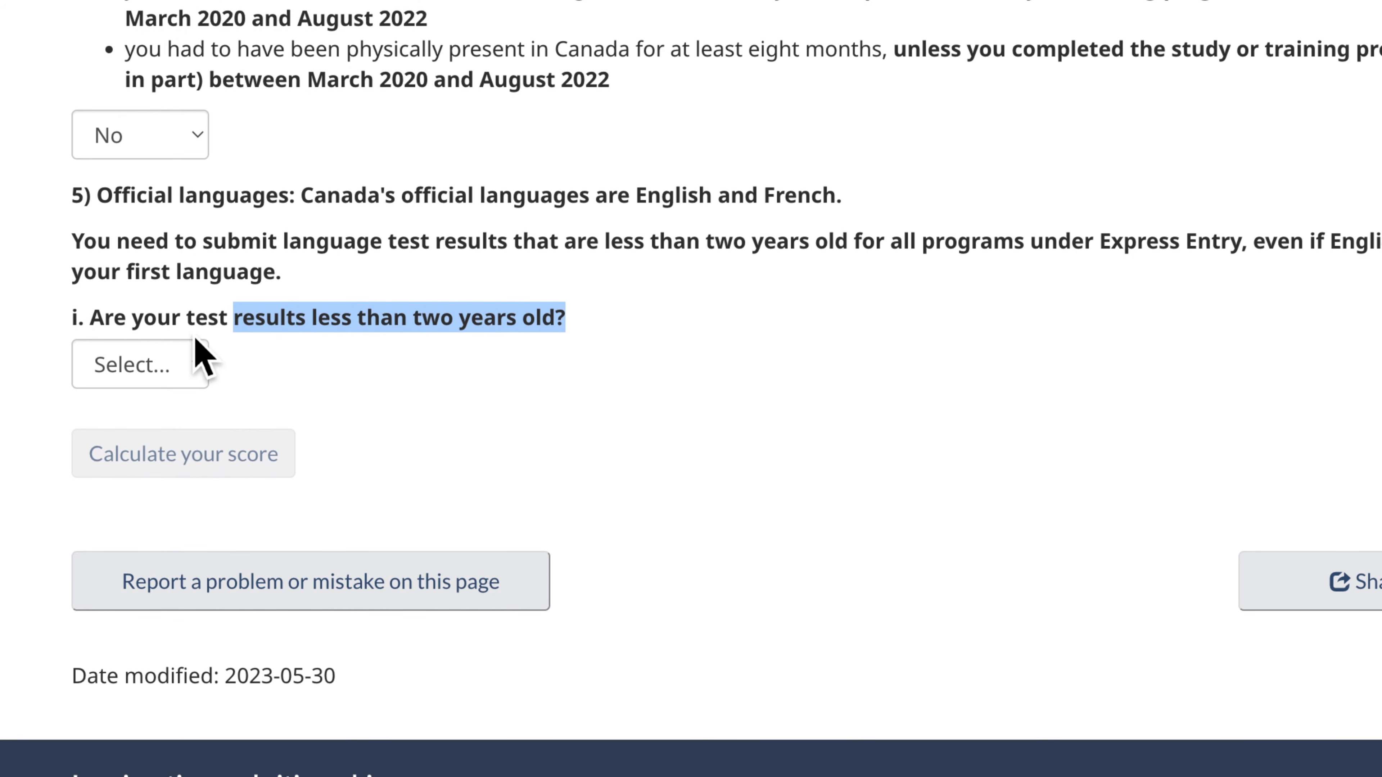
pyautogui.click(193, 368)
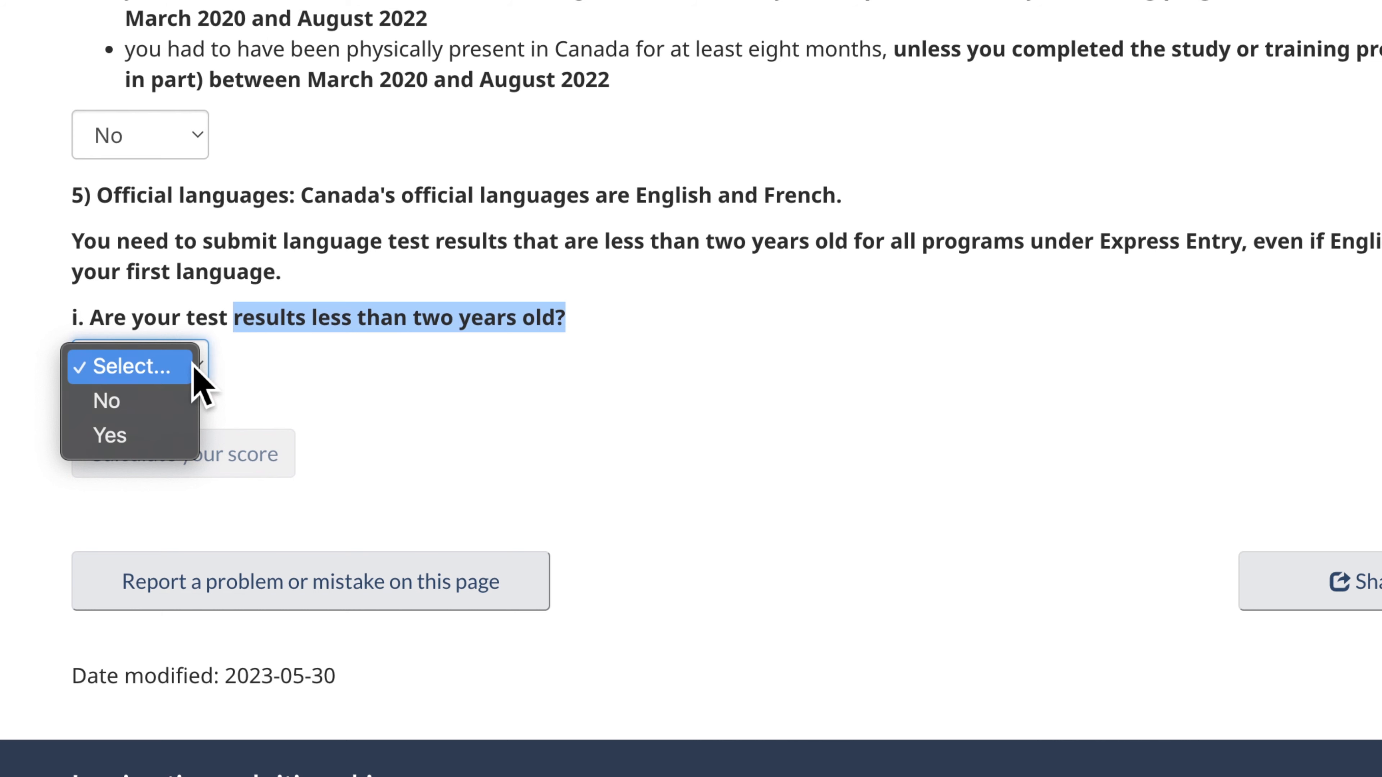
pyautogui.click(144, 442)
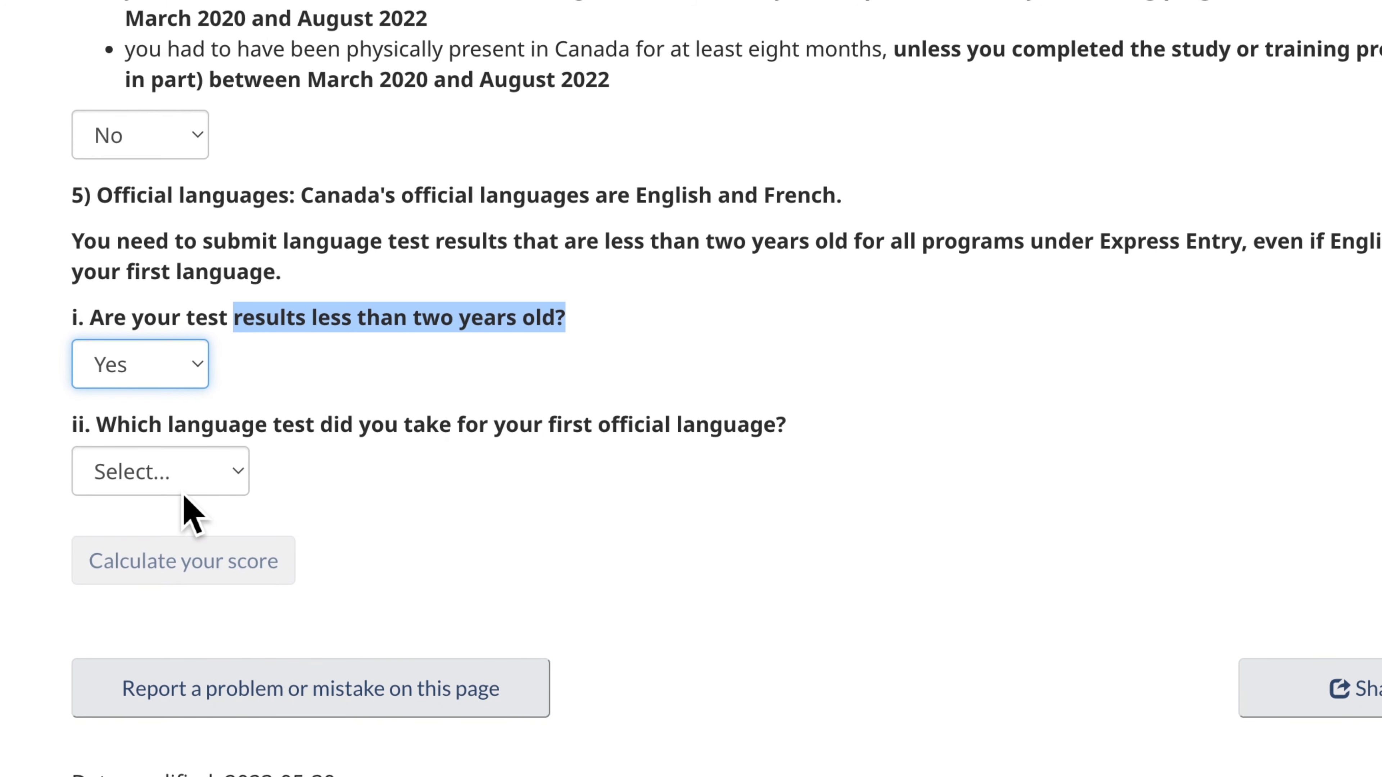
# Choose IELTS as the language test taken for the first official language.
pyautogui.scroll(-3, 380, 479)
pyautogui.click(246, 325)
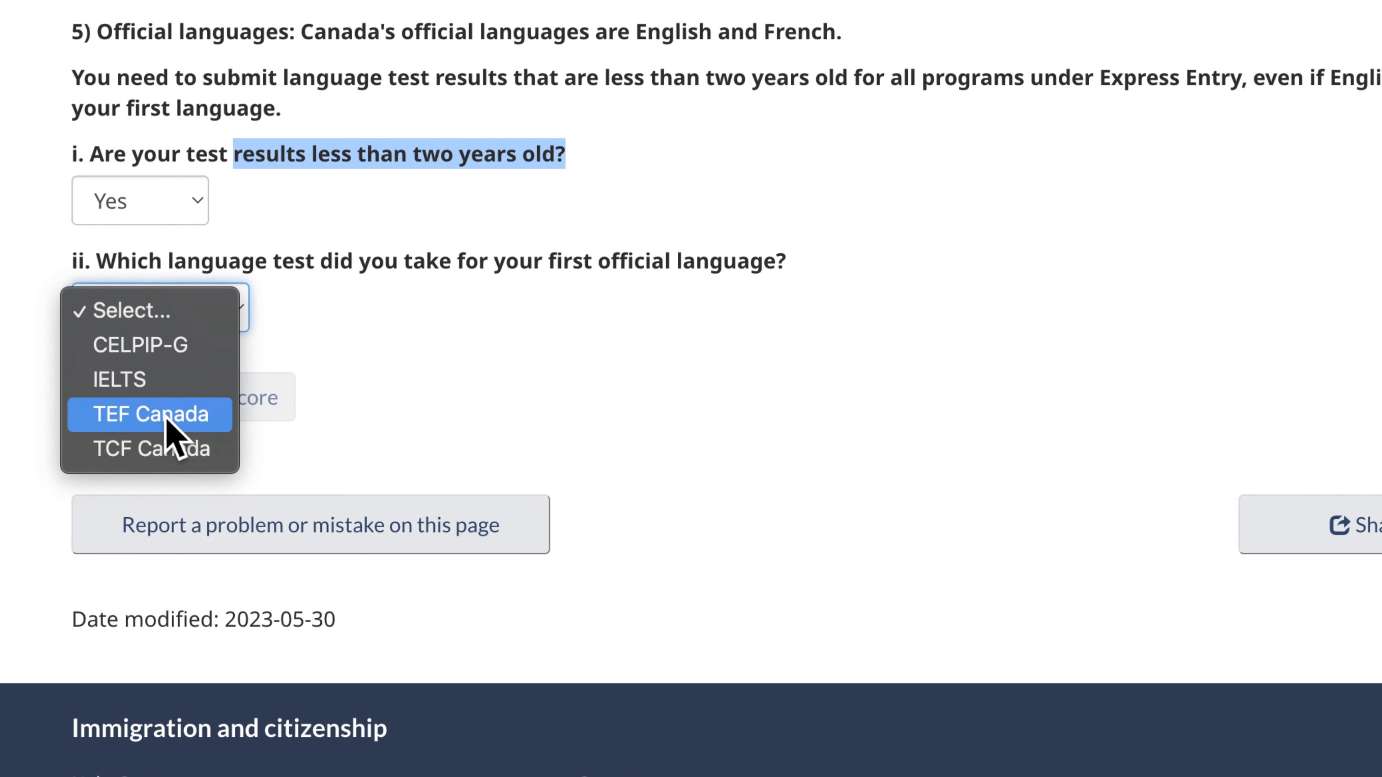
pyautogui.click(164, 387)
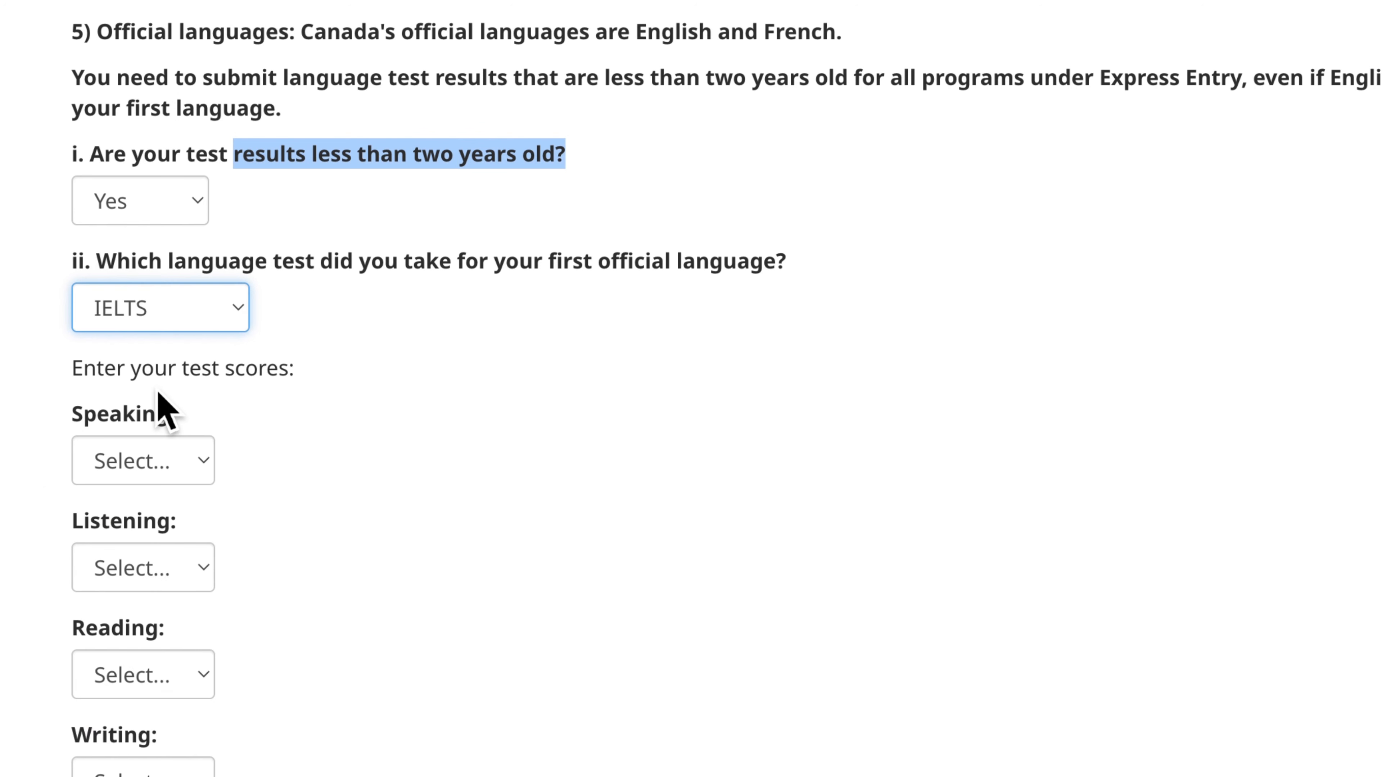
# Enter the IELTS scores for Speaking as 7.5 – 9.0 and Listening as 8.0.
pyautogui.click(163, 468)
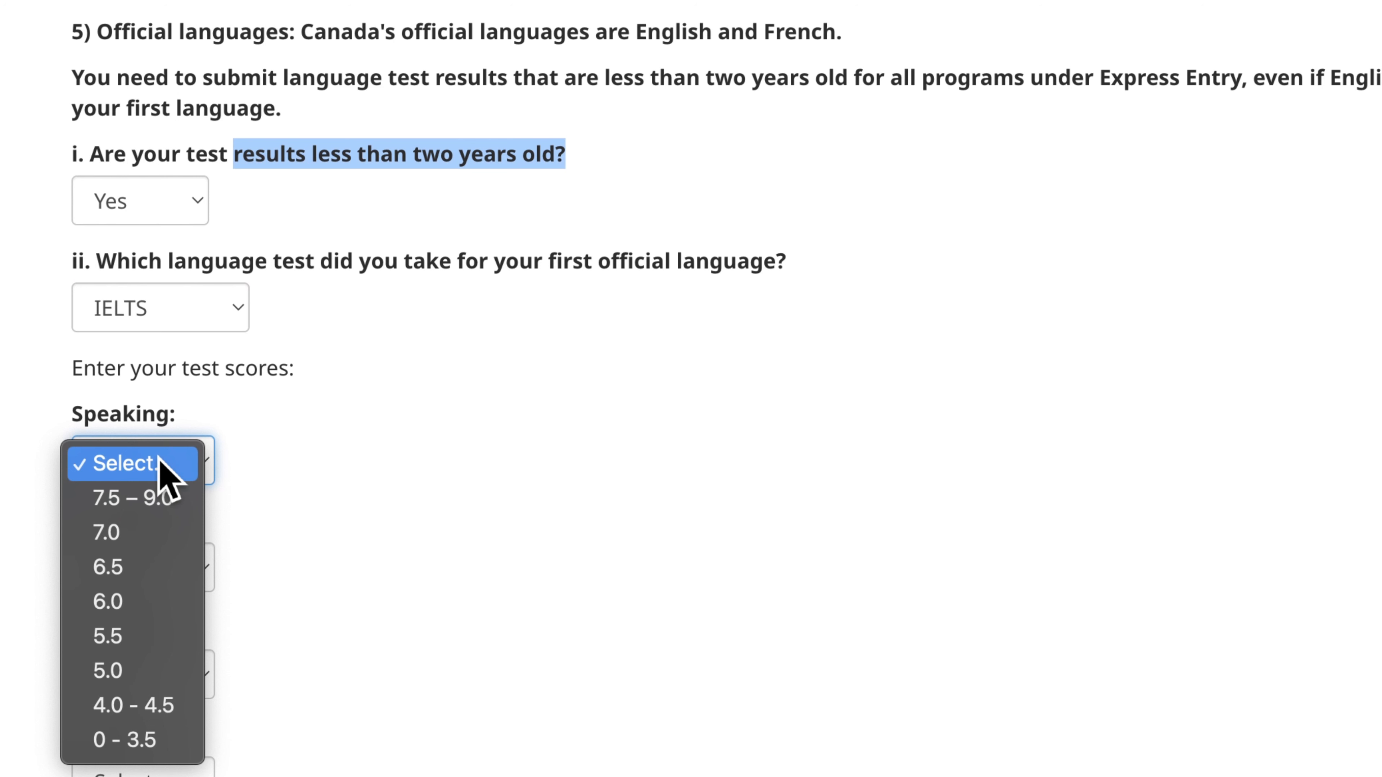
pyautogui.click(155, 498)
pyautogui.scroll(-3, 246, 503)
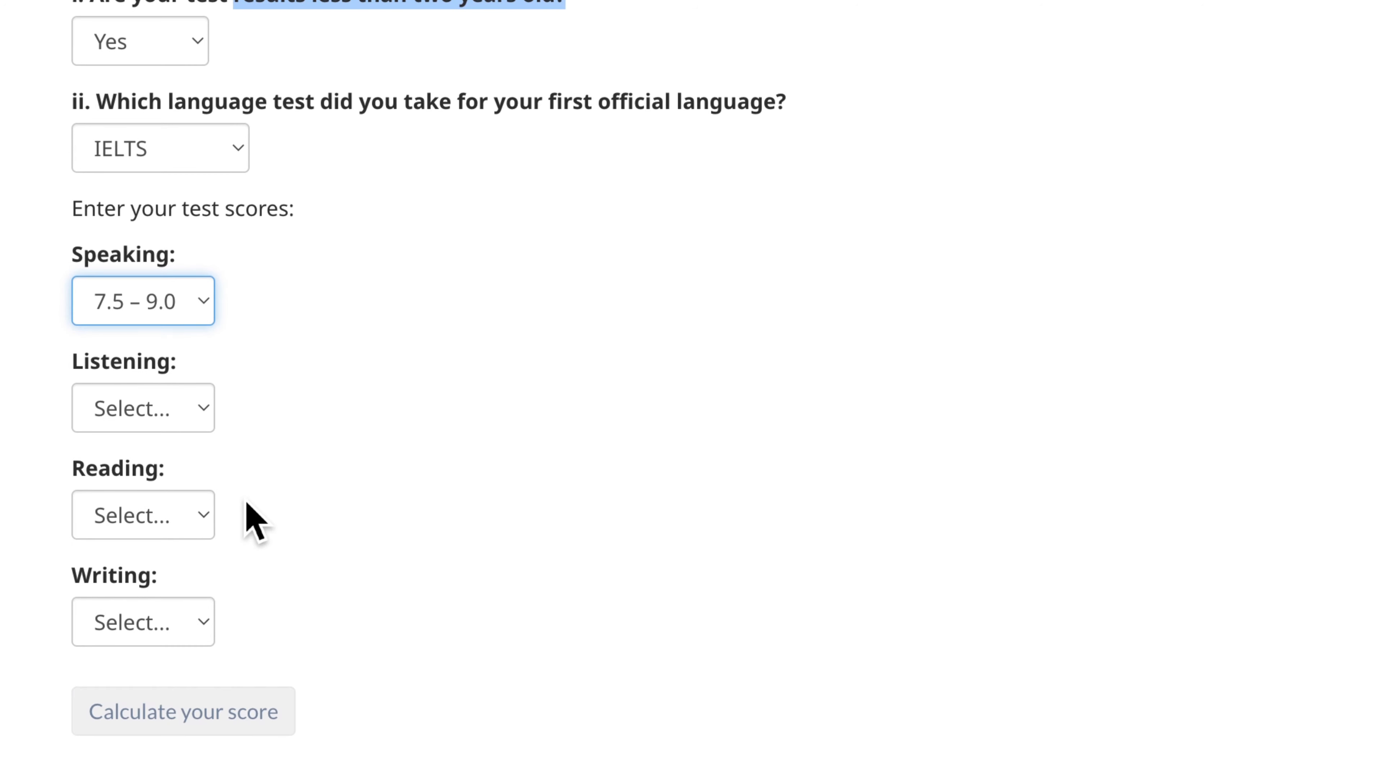
pyautogui.click(175, 412)
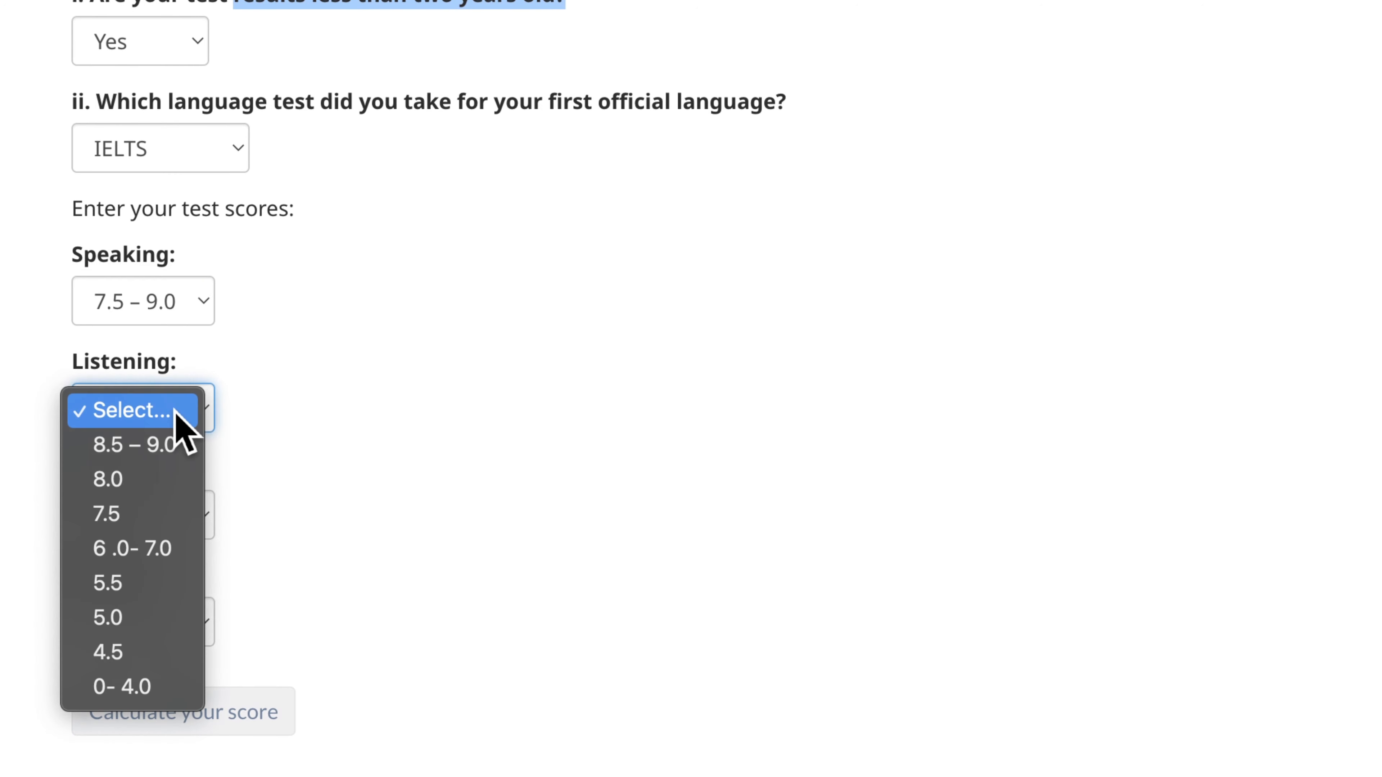
pyautogui.click(154, 479)
# Enter the IELTS scores for Reading as 7.0 - 7.5 and Writing as 7.5 – 9.0.
pyautogui.scroll(-1, 211, 467)
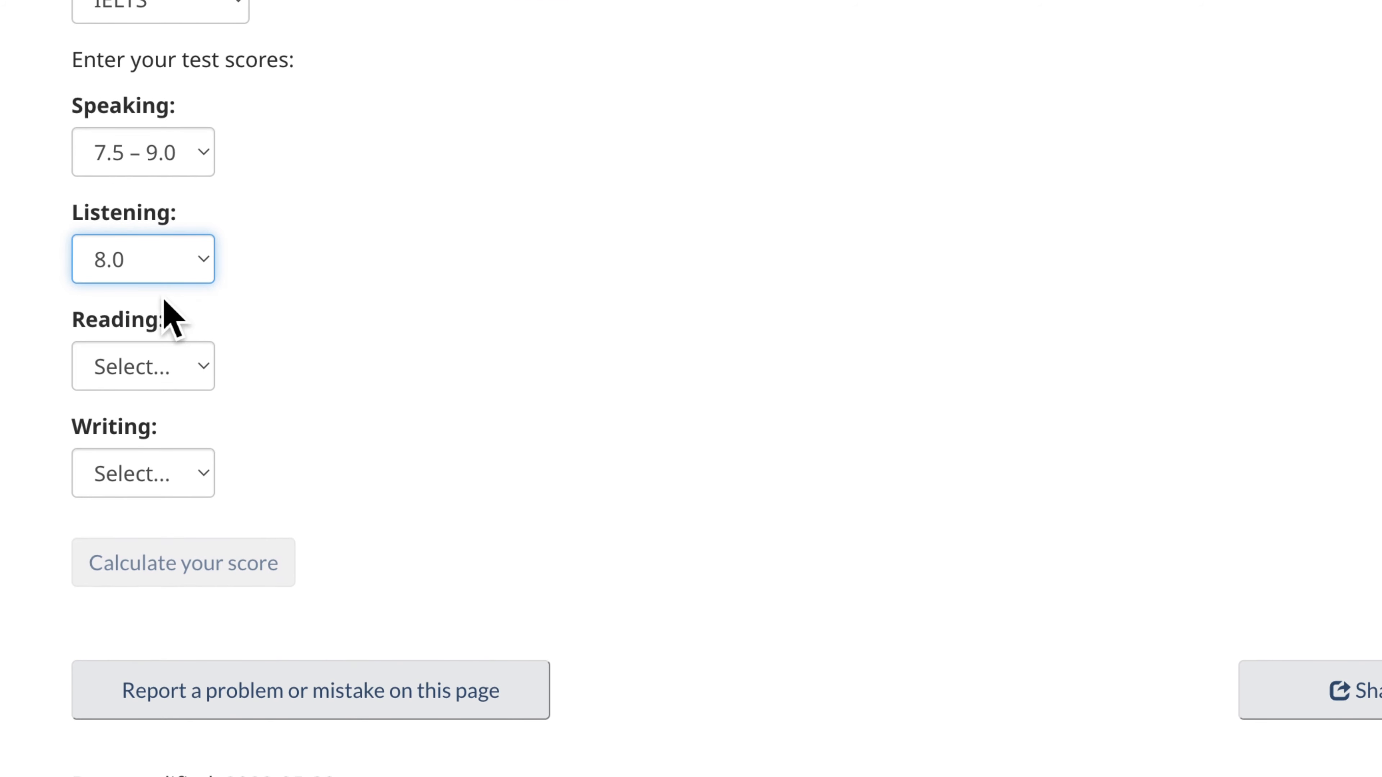
pyautogui.click(160, 365)
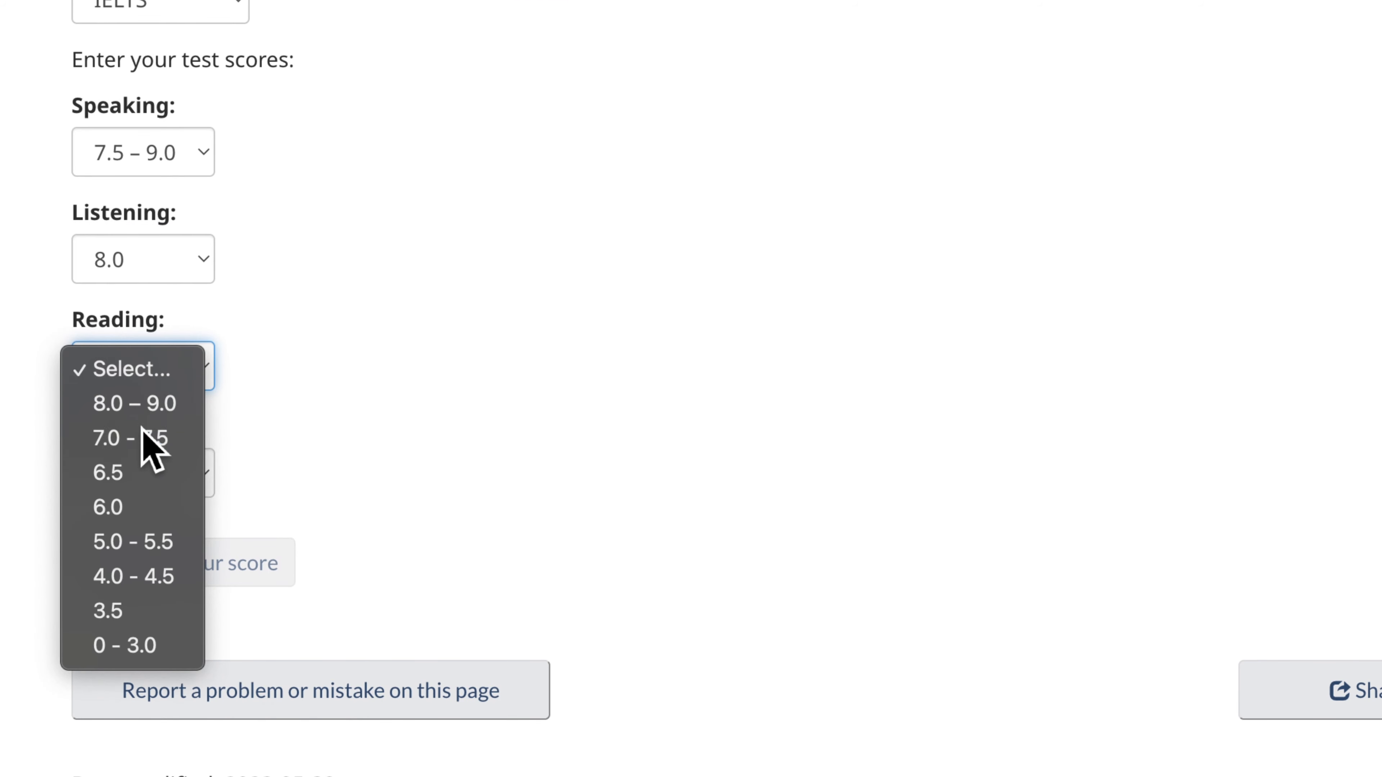
pyautogui.click(144, 438)
pyautogui.scroll(-3, 145, 436)
pyautogui.click(153, 372)
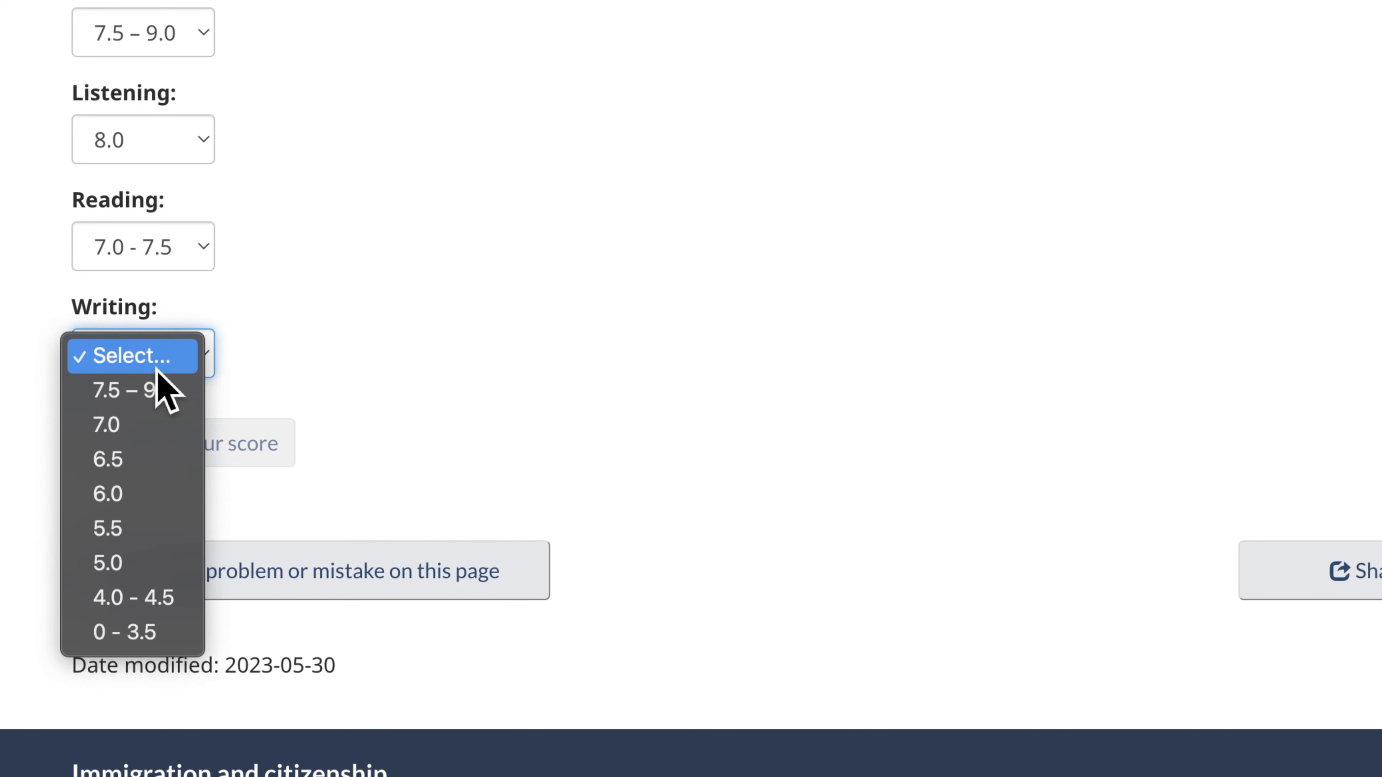
pyautogui.click(141, 402)
pyautogui.scroll(-5, 384, 378)
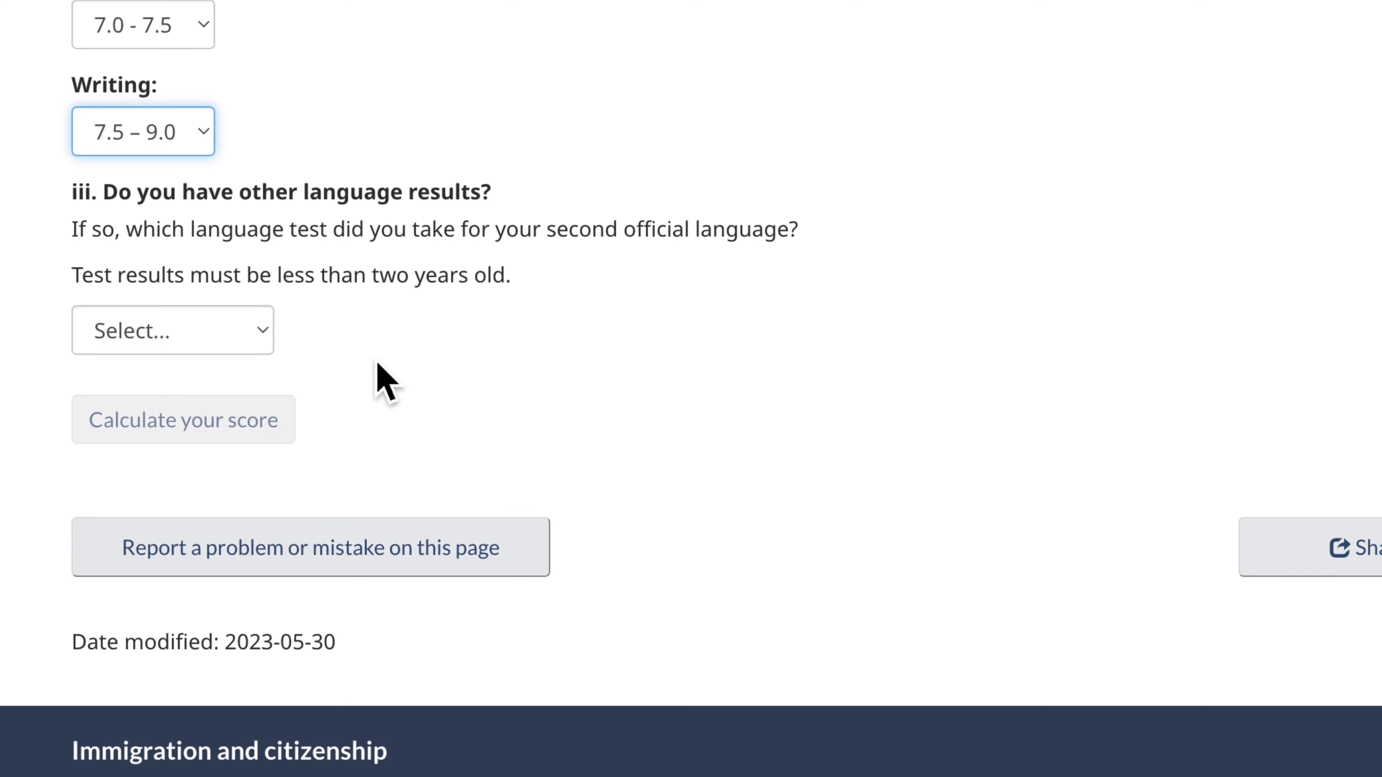
# Answer that a second official language test is not applicable under other language results.
pyautogui.scroll(10, 382, 378)
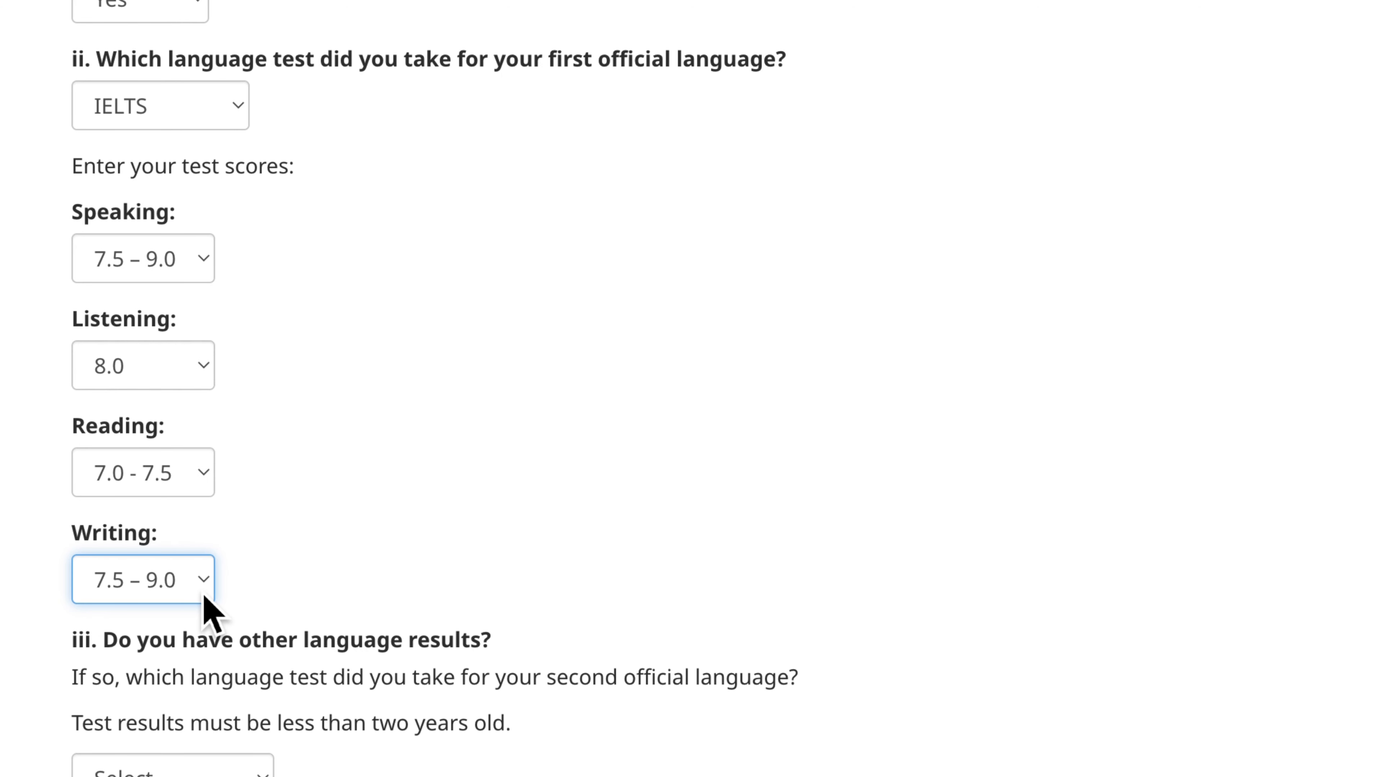
pyautogui.scroll(-1, 210, 612)
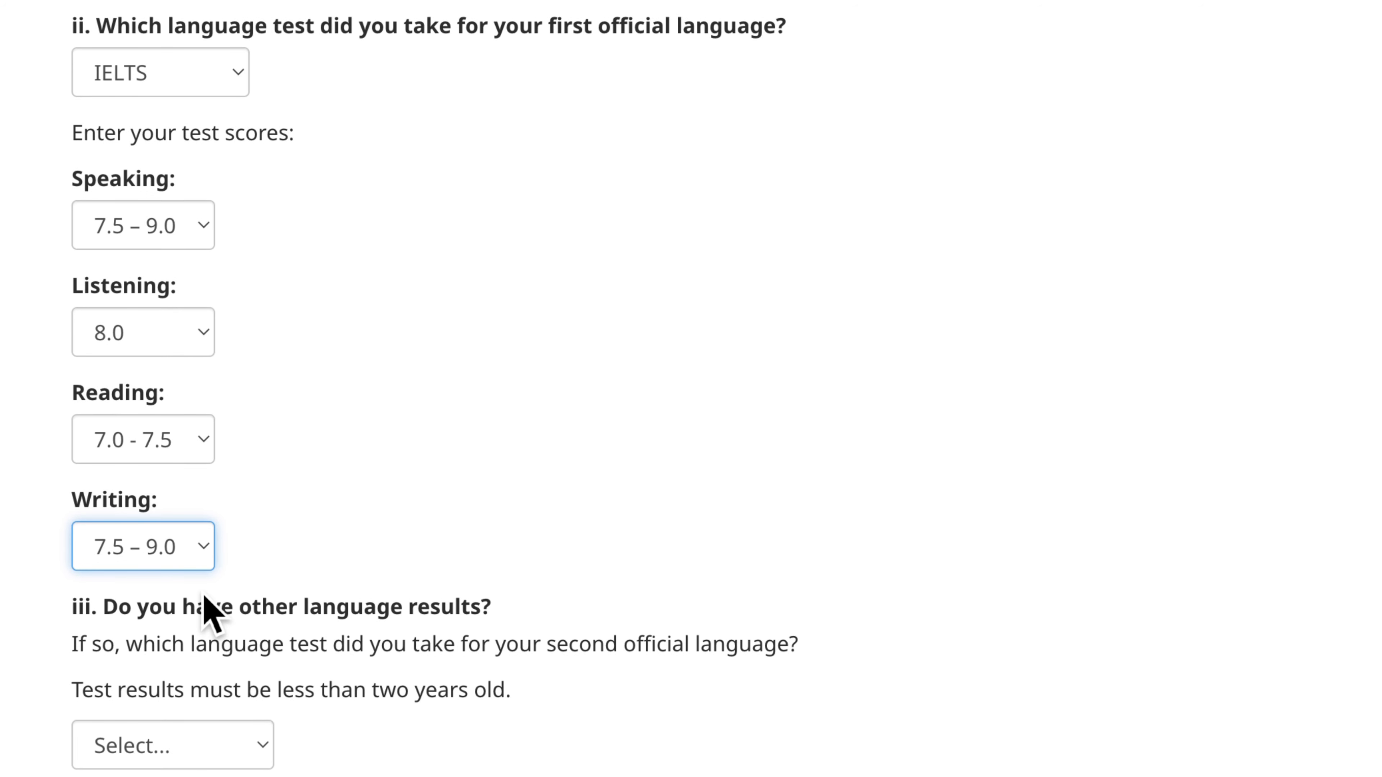
pyautogui.scroll(-5, 293, 694)
pyautogui.scroll(-3, 297, 691)
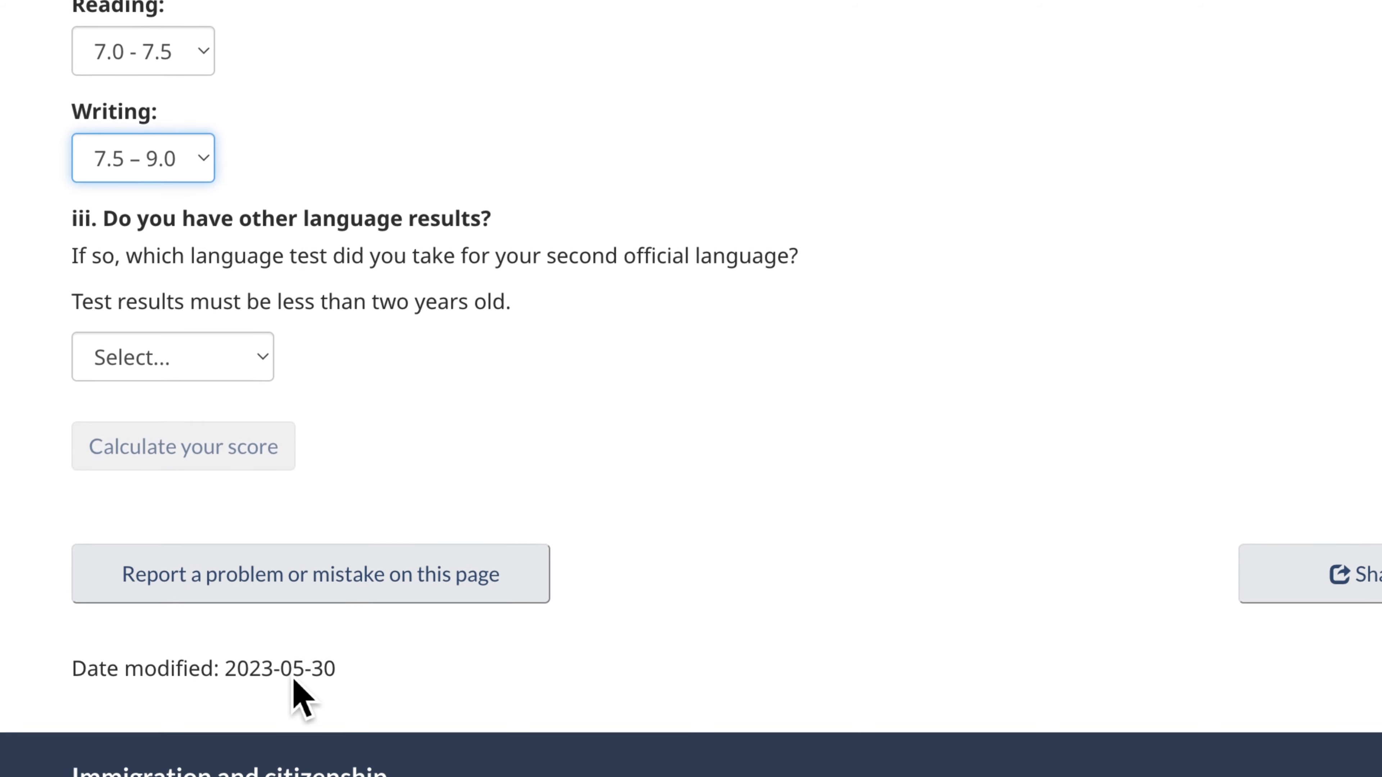
pyautogui.click(243, 335)
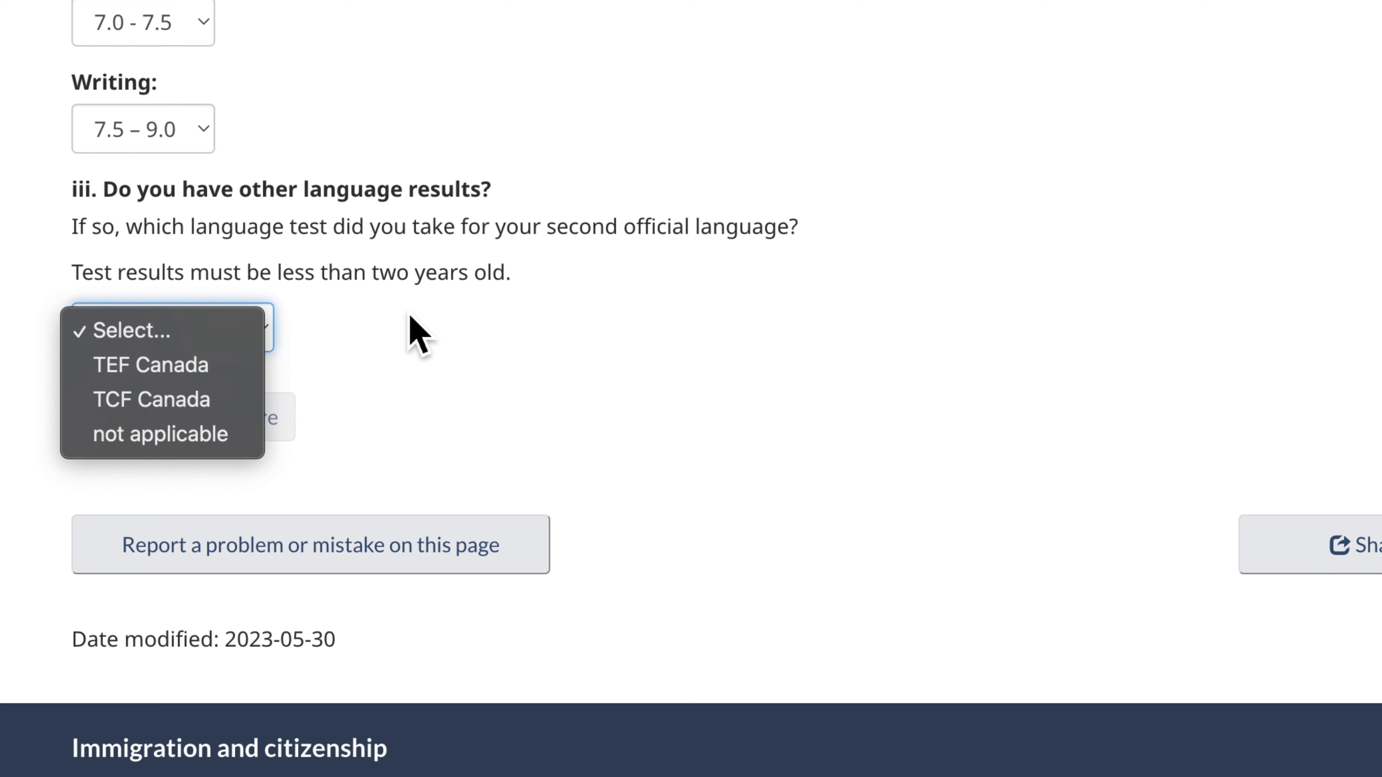
pyautogui.click(389, 301)
pyautogui.click(218, 333)
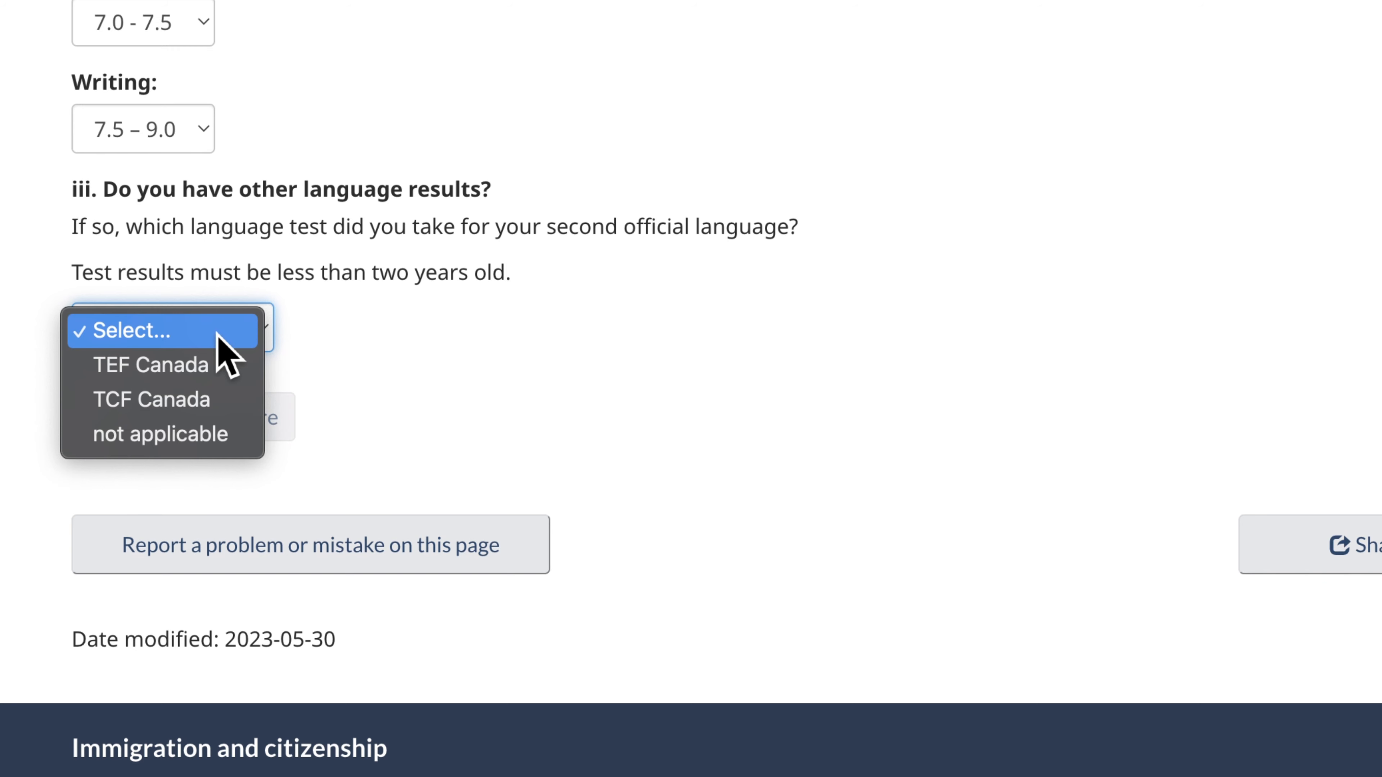
pyautogui.click(161, 434)
# Open the "find your NOC" link from the Canadian work experience question in a new tab.
pyautogui.scroll(-3, 163, 293)
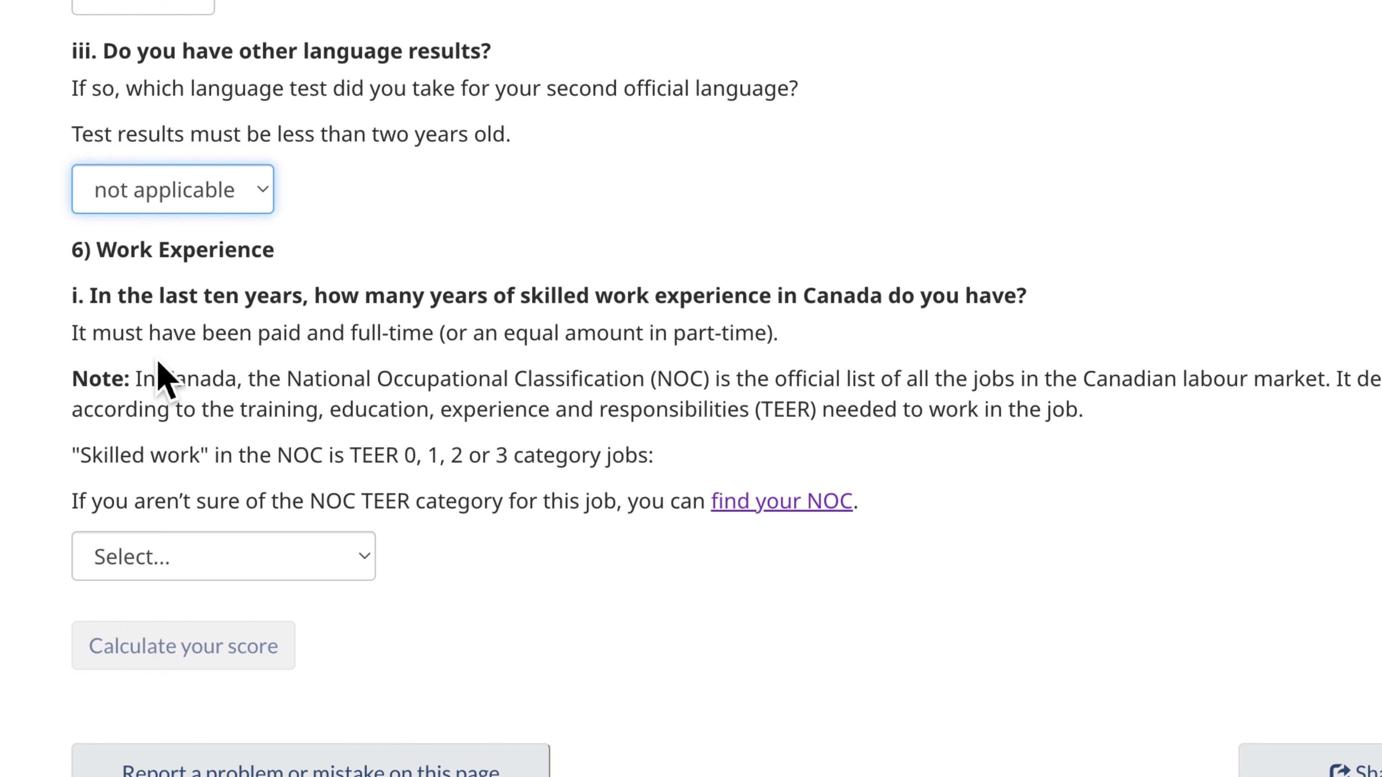
pyautogui.scroll(-2, 158, 362)
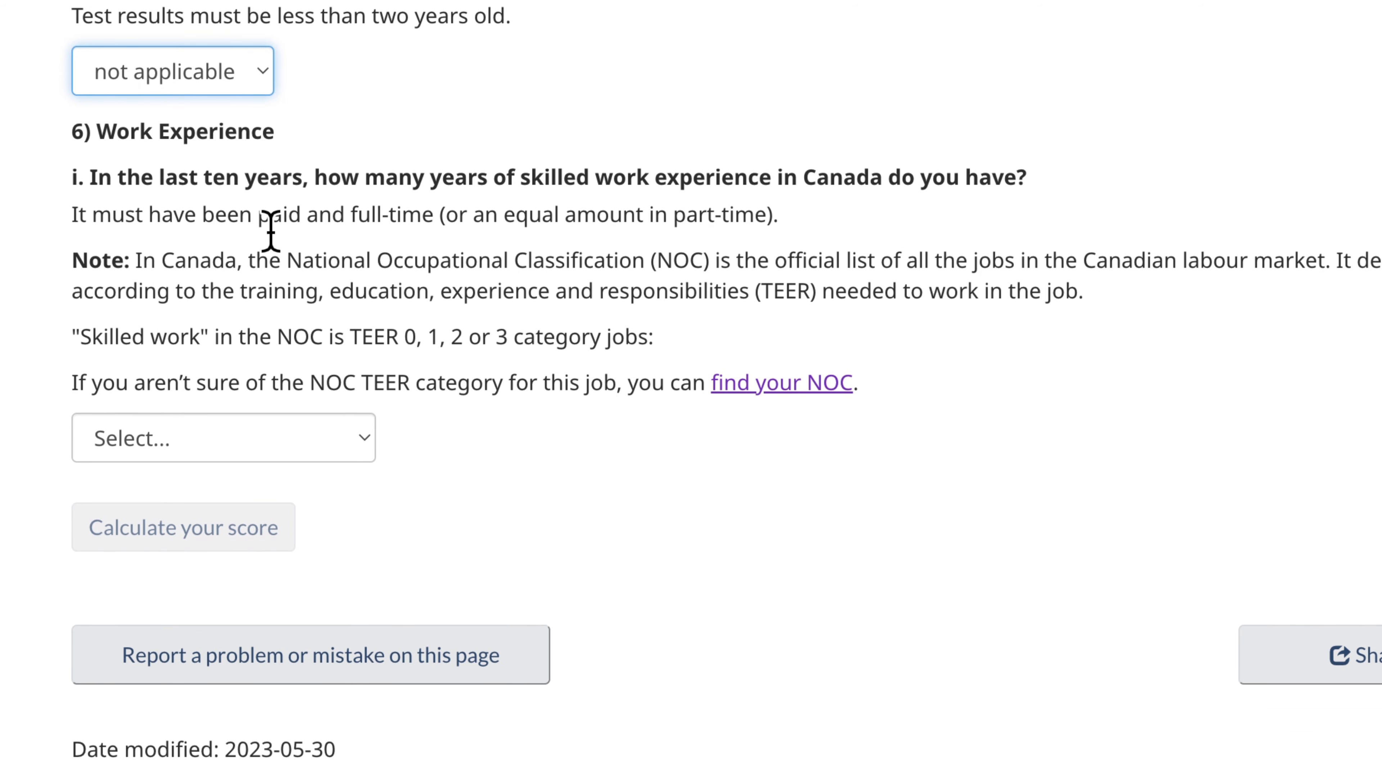
pyautogui.scroll(-1, 270, 231)
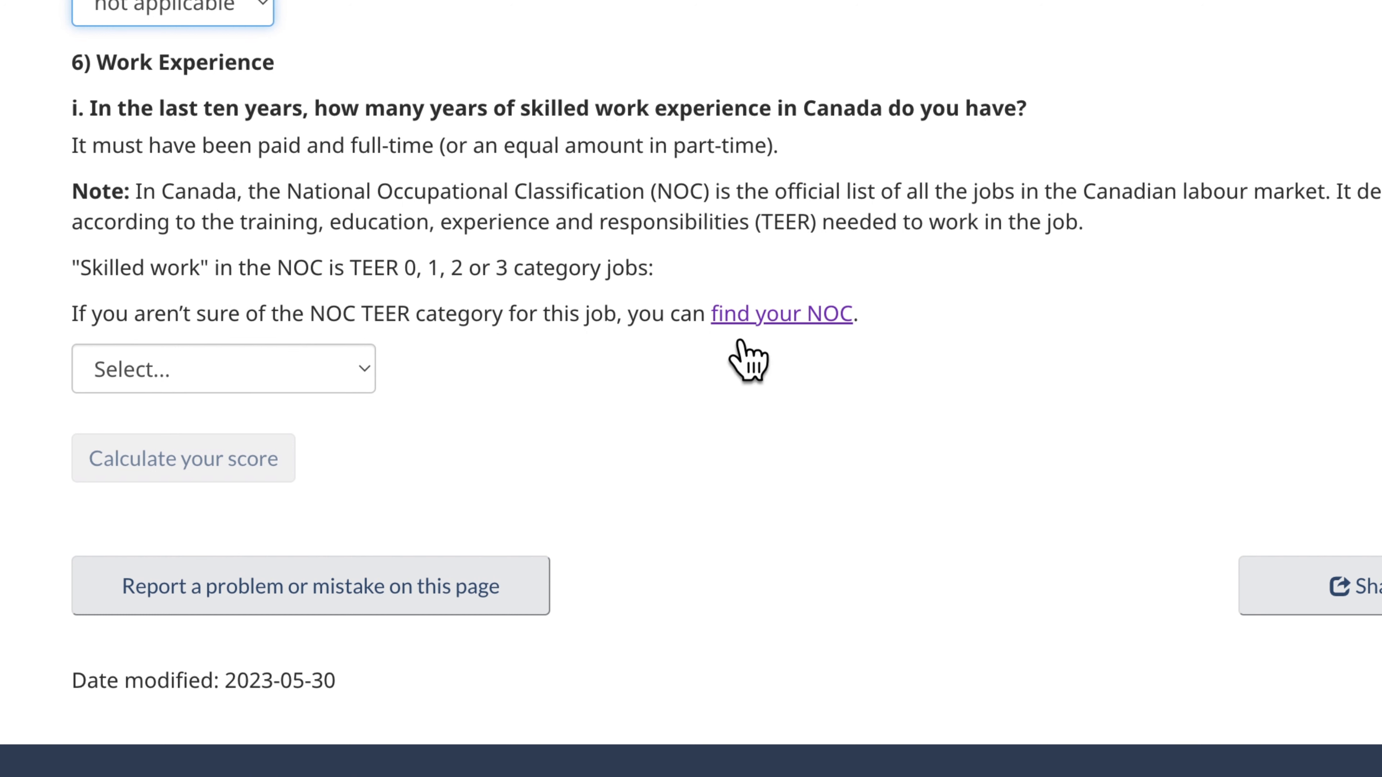
pyautogui.rightClick(744, 317)
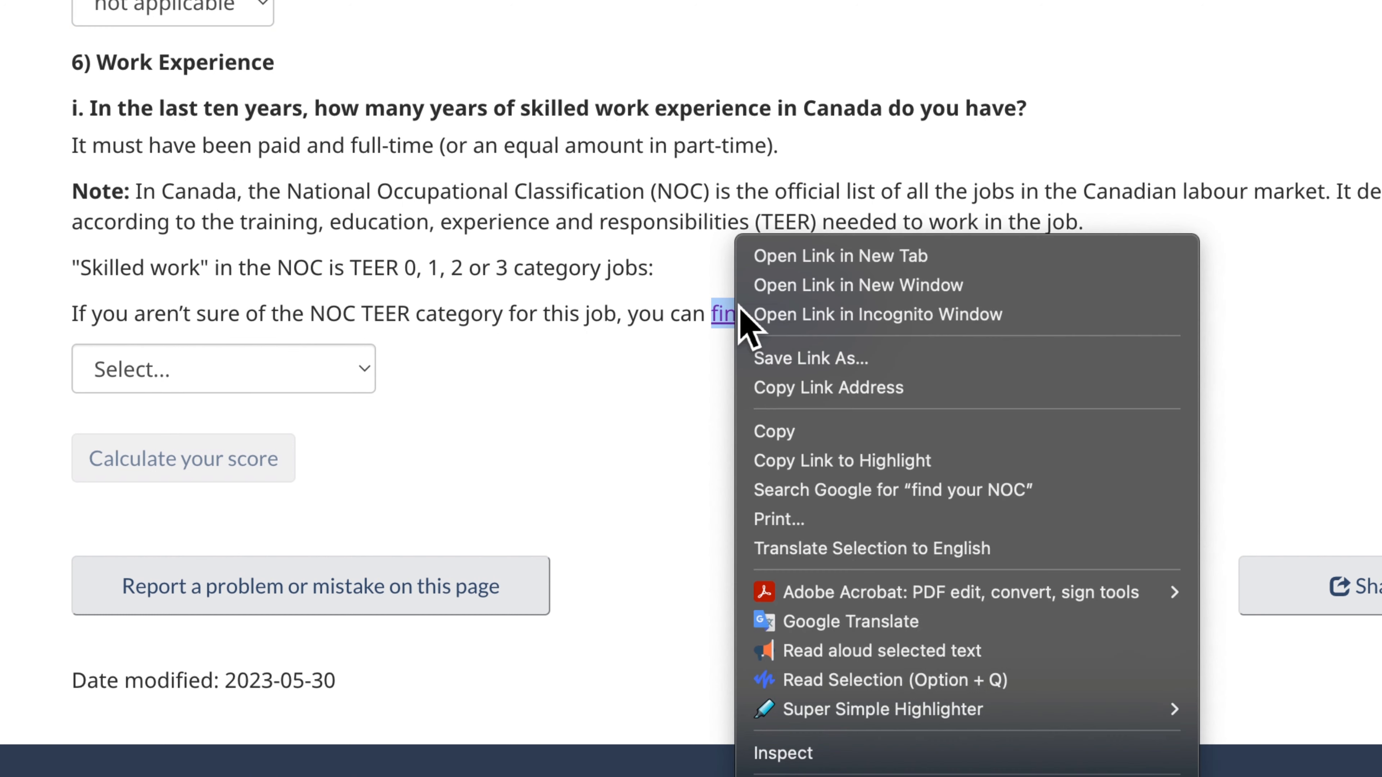
pyautogui.click(771, 257)
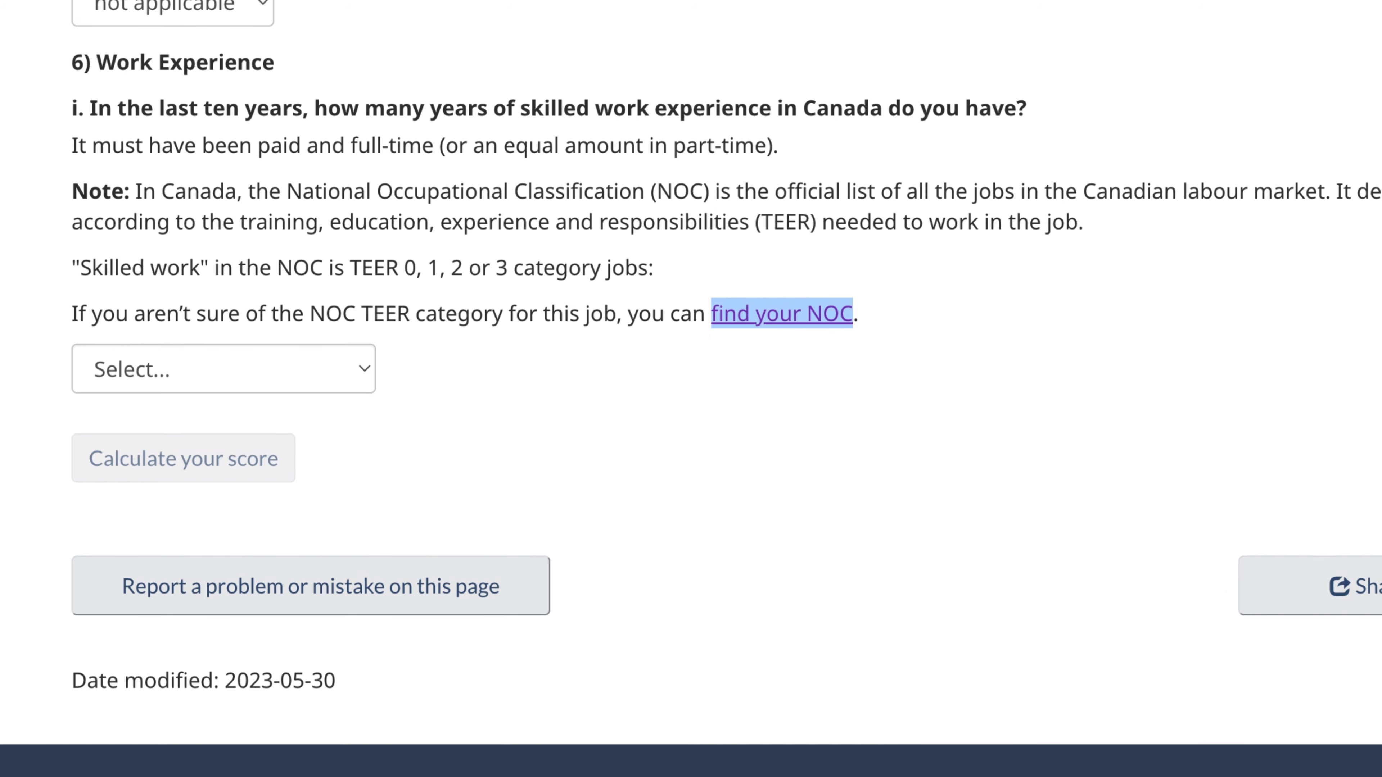
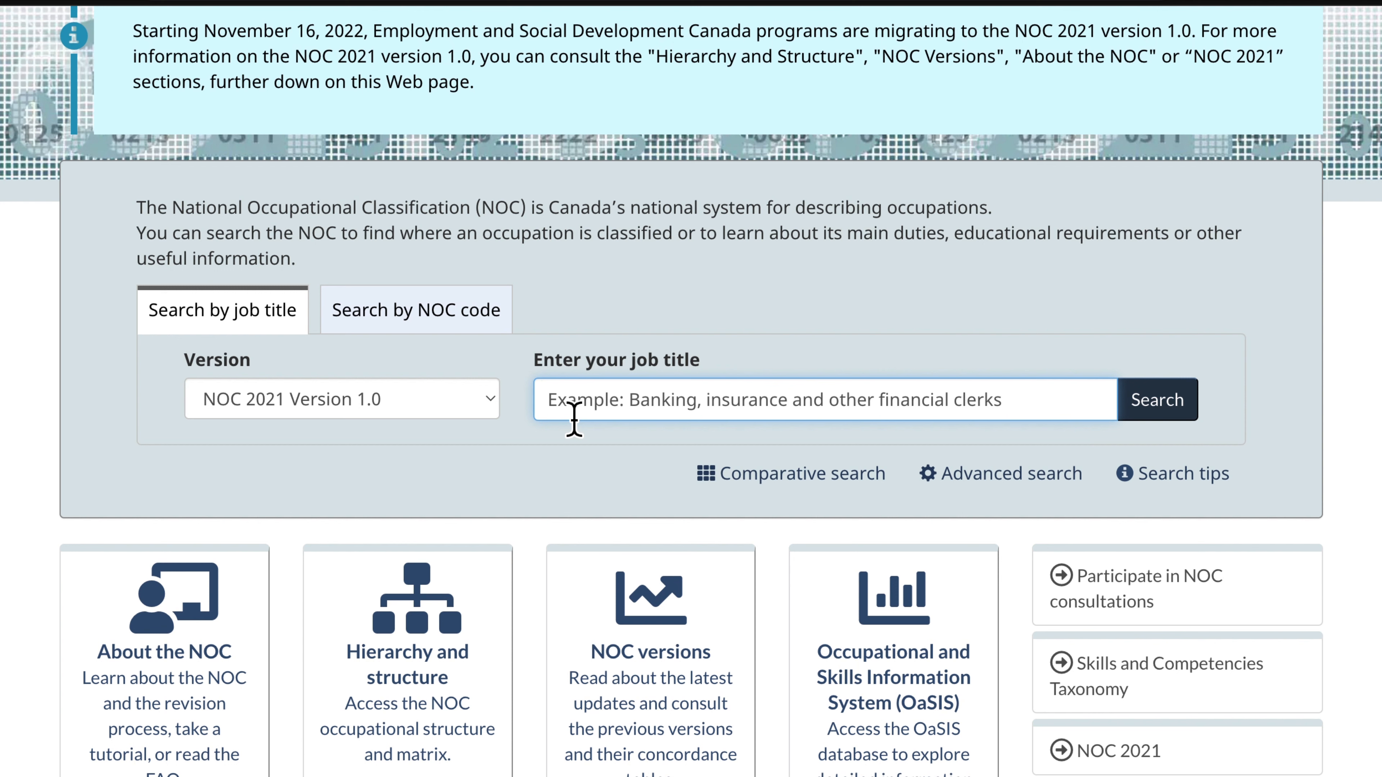
# Search the NOC 2021 Version 1.0 job titles for "biology" and review the TEER categories of the matching unit groups.
pyautogui.write('biolo')
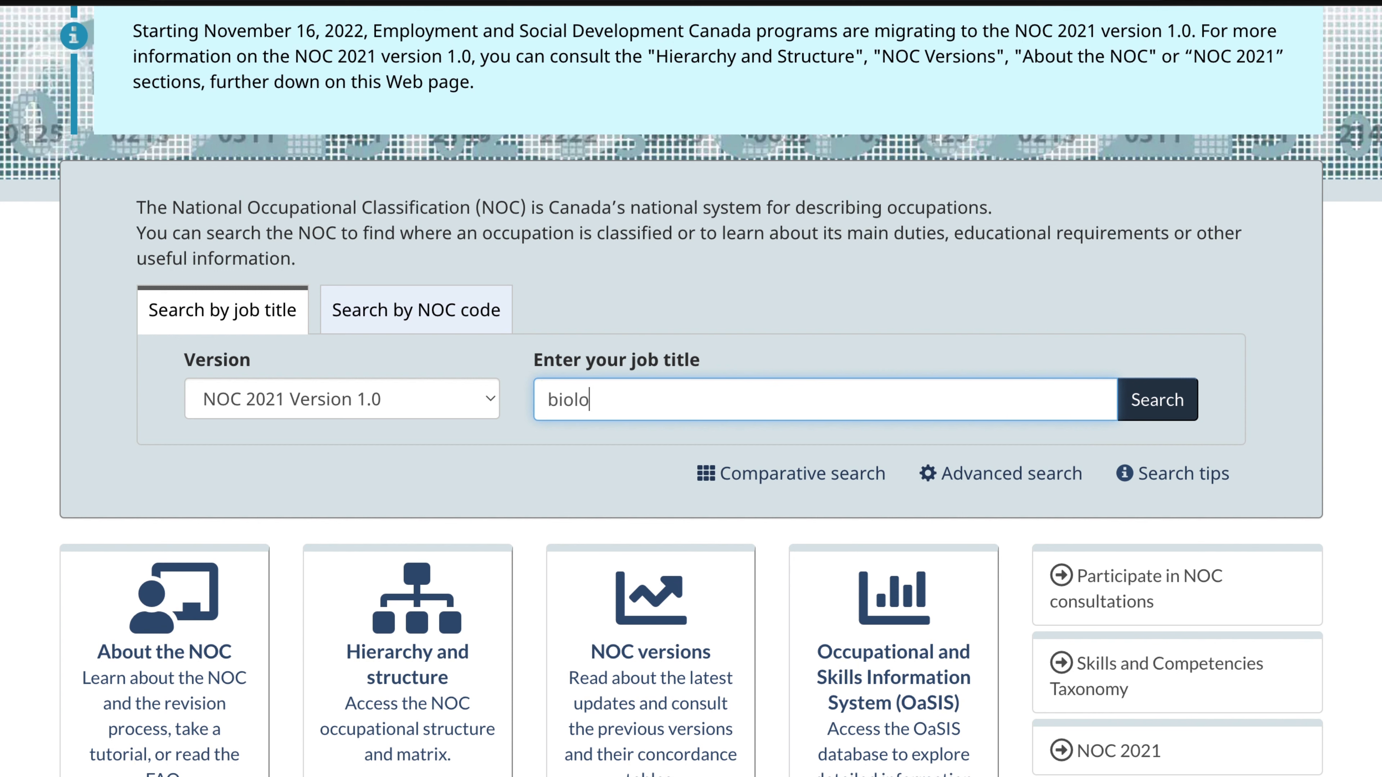
pyautogui.press('BackSpace')
pyautogui.press('BackSpace')
pyautogui.press('BackSpace')
pyautogui.press('BackSpace')
pyautogui.press('BackSpace')
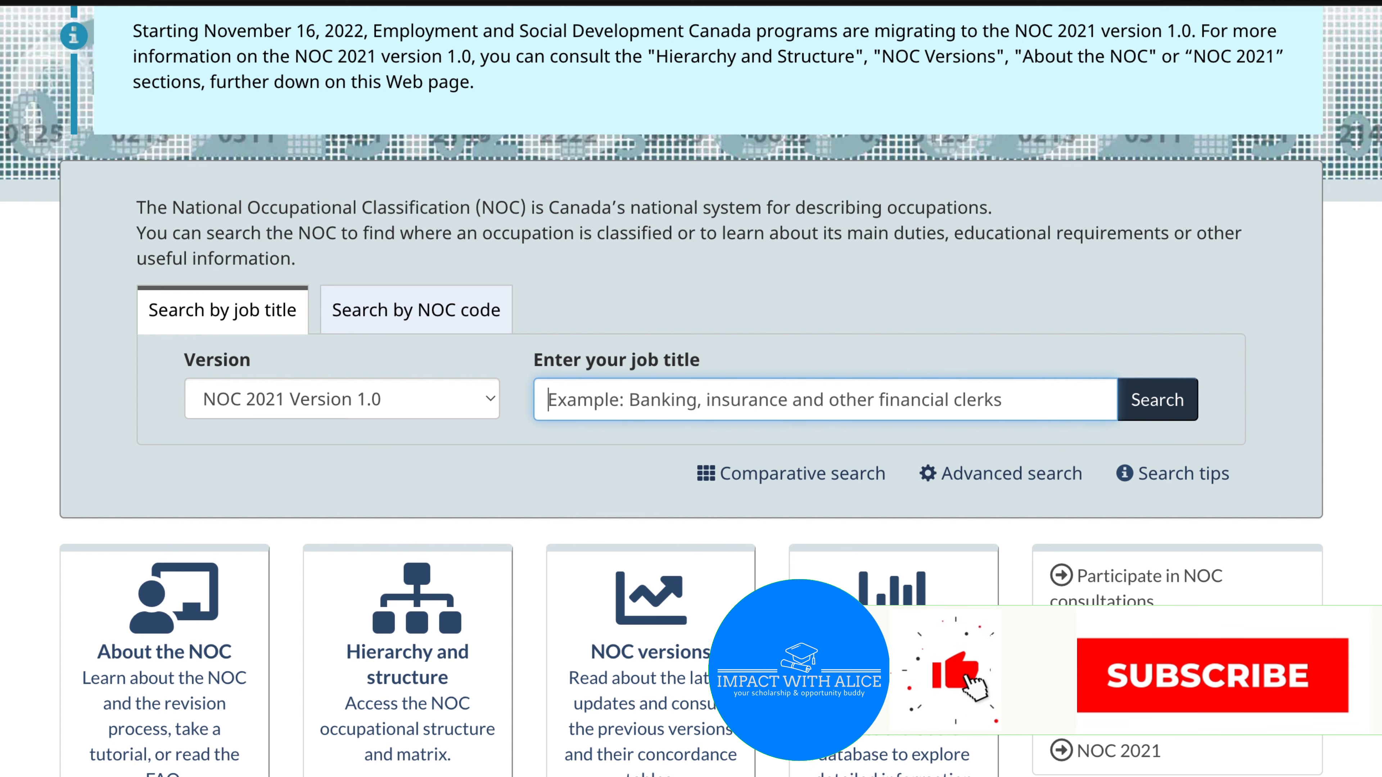
pyautogui.write('biology')
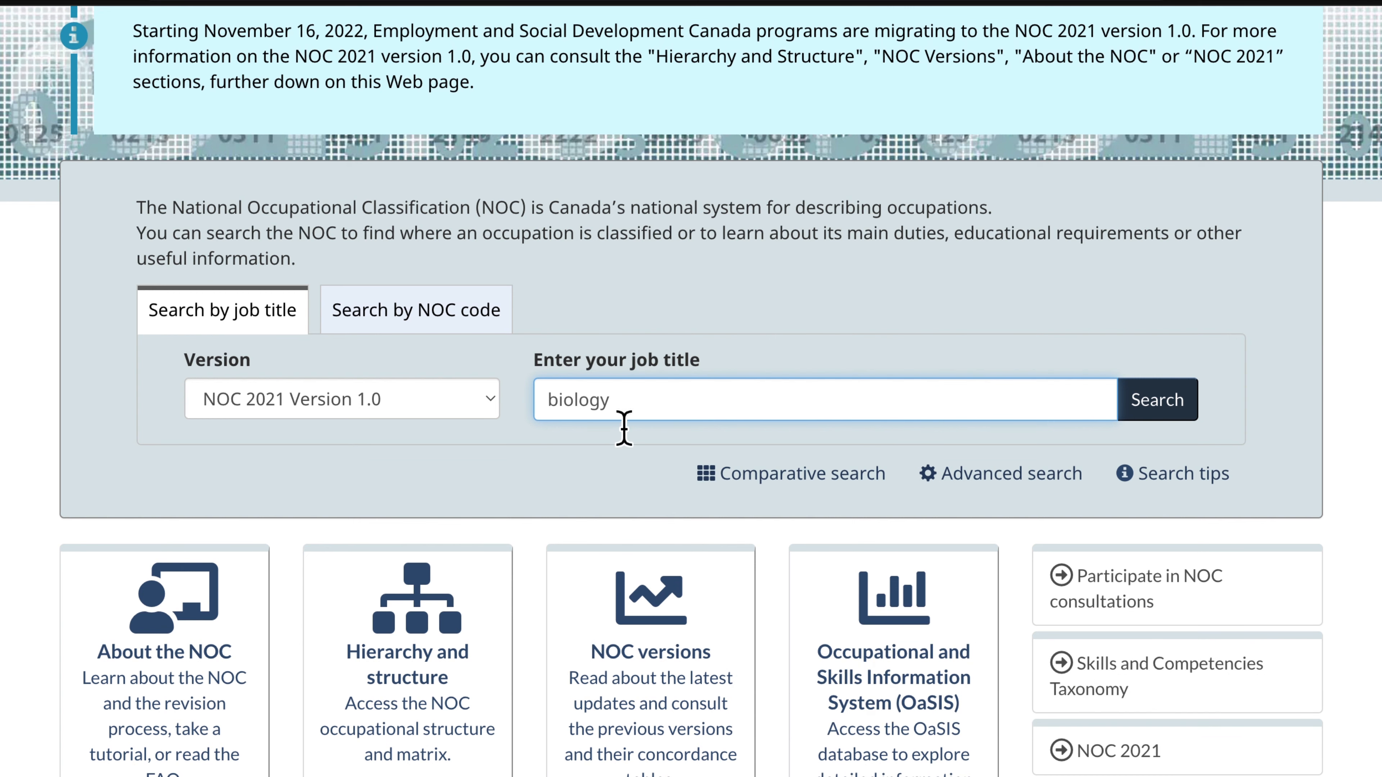
pyautogui.press('Return')
pyautogui.scroll(-5, 1102, 492)
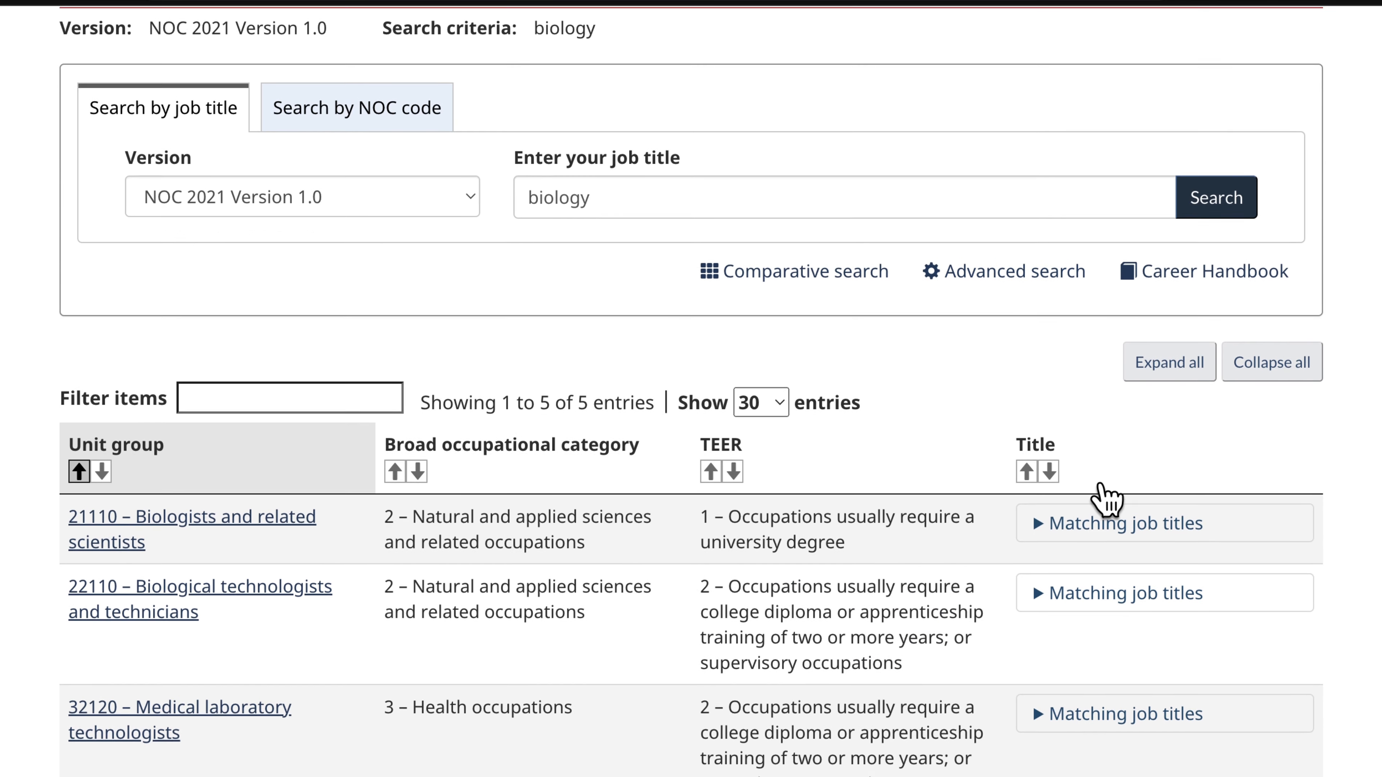
pyautogui.scroll(-2, 1102, 493)
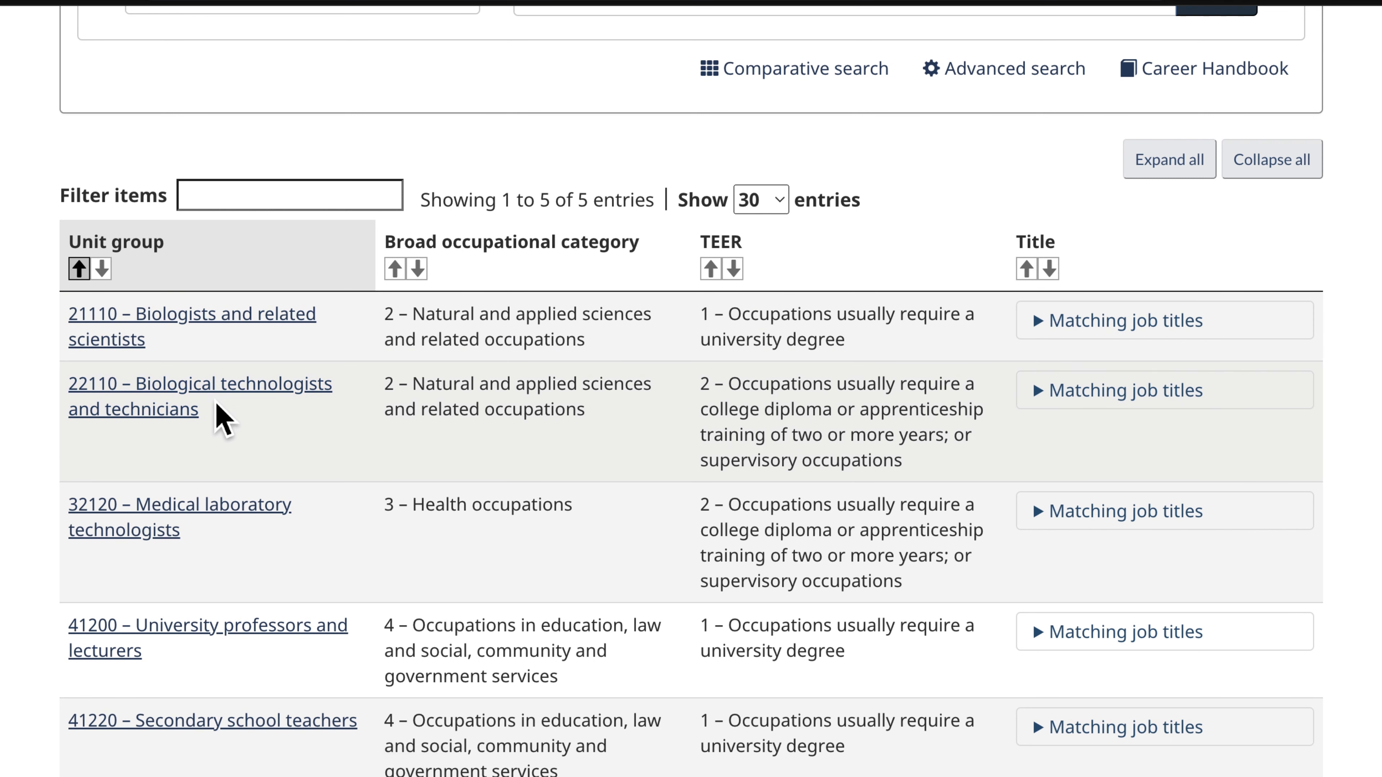
pyautogui.scroll(-3, 719, 415)
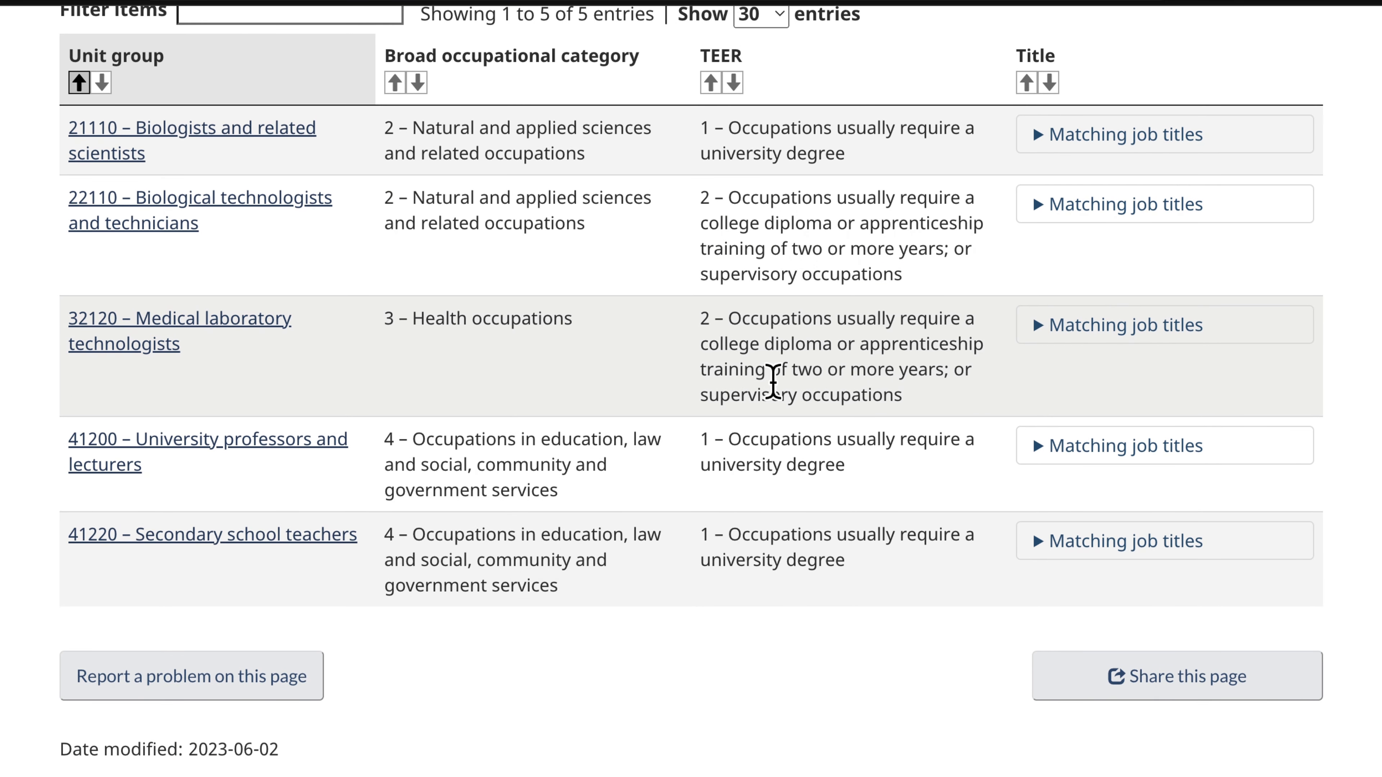
# Search the NOC job titles for "manager" and review the TEER categories of the matching unit groups.
pyautogui.scroll(10, 729, 436)
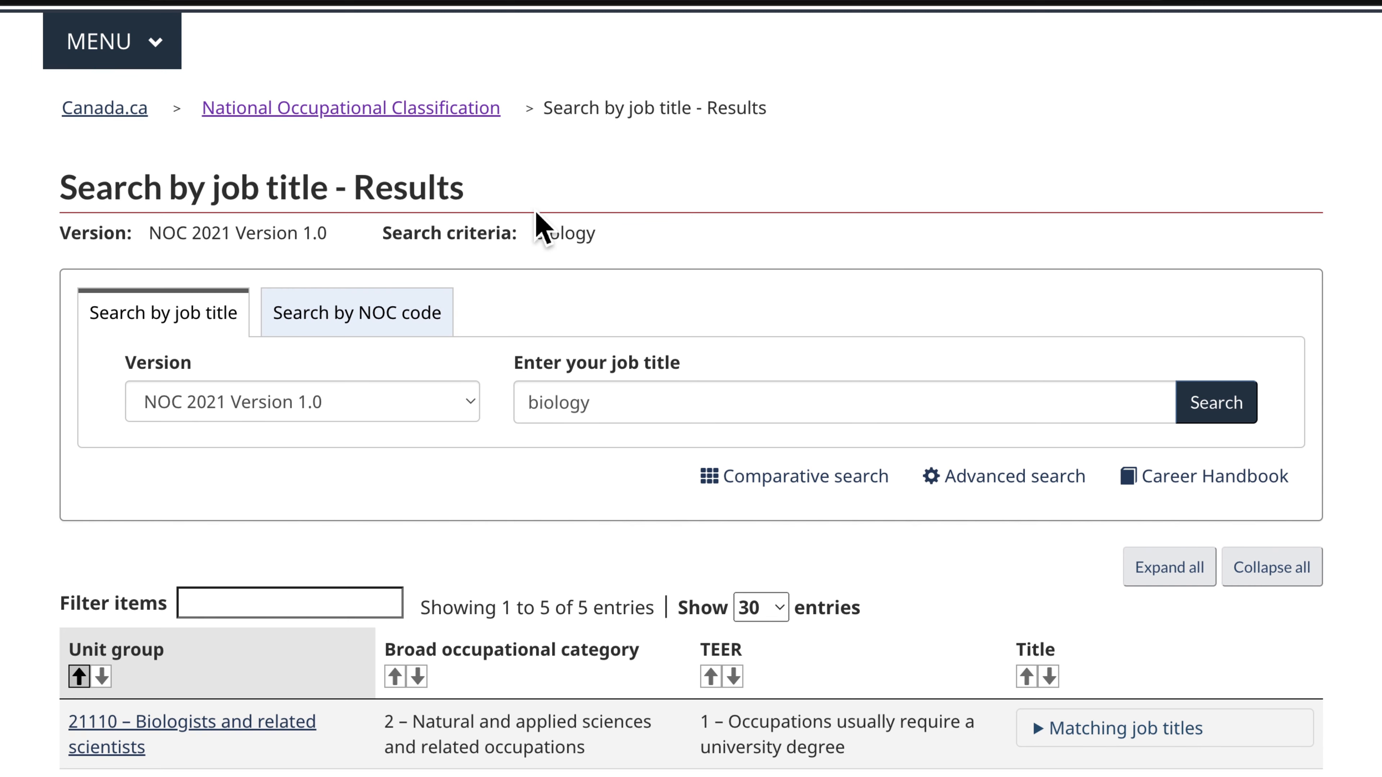
pyautogui.scroll(-3, 539, 226)
pyautogui.scroll(1, 555, 528)
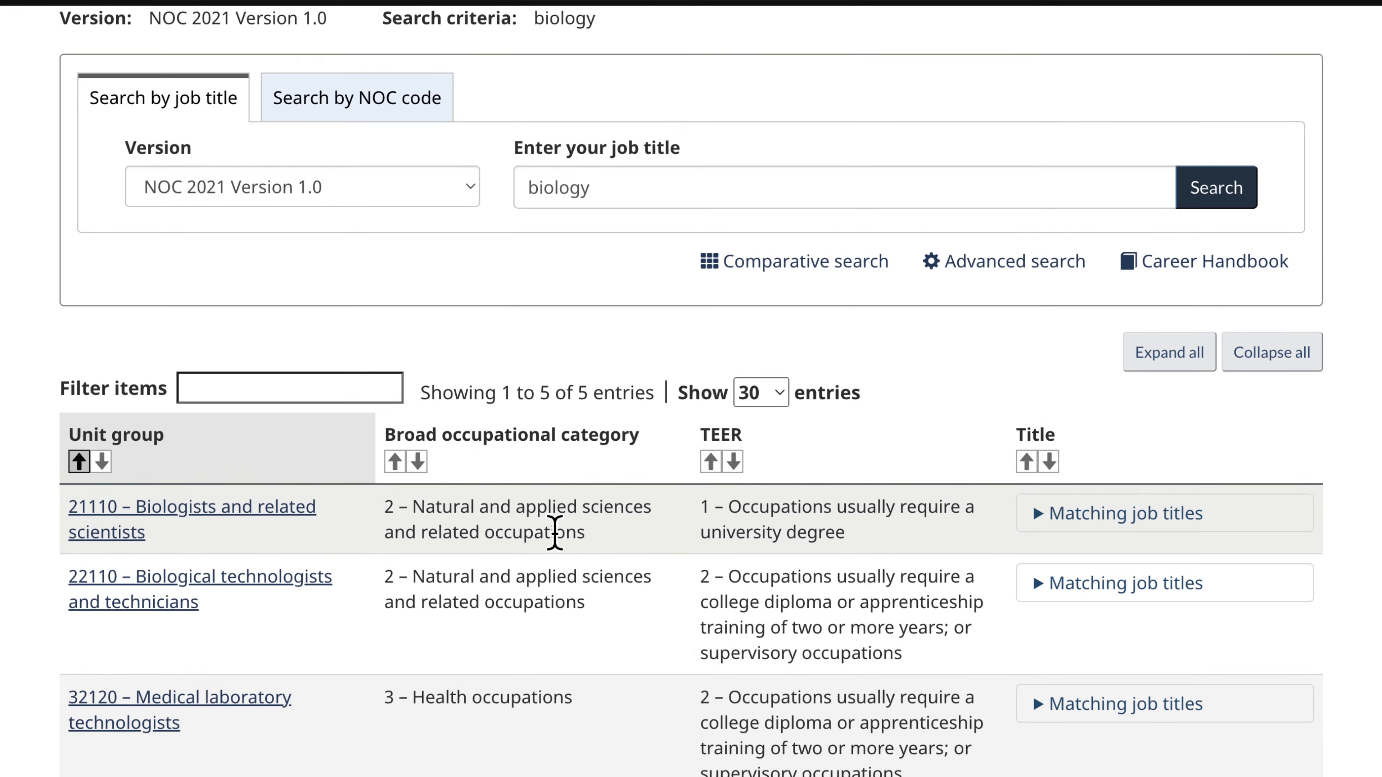
pyautogui.click(566, 278)
pyautogui.doubleClick(566, 281)
pyautogui.write('manager')
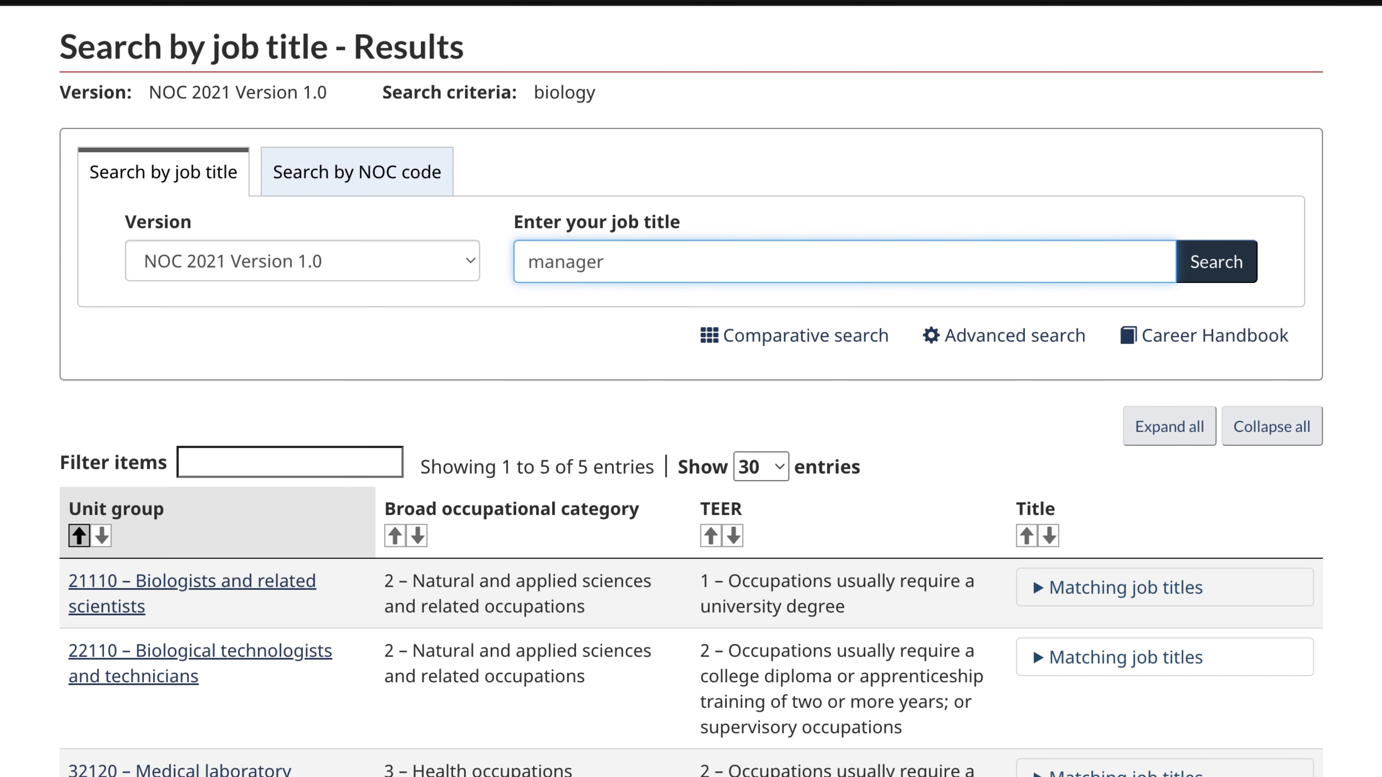
pyautogui.press('Return')
pyautogui.scroll(-5, 540, 411)
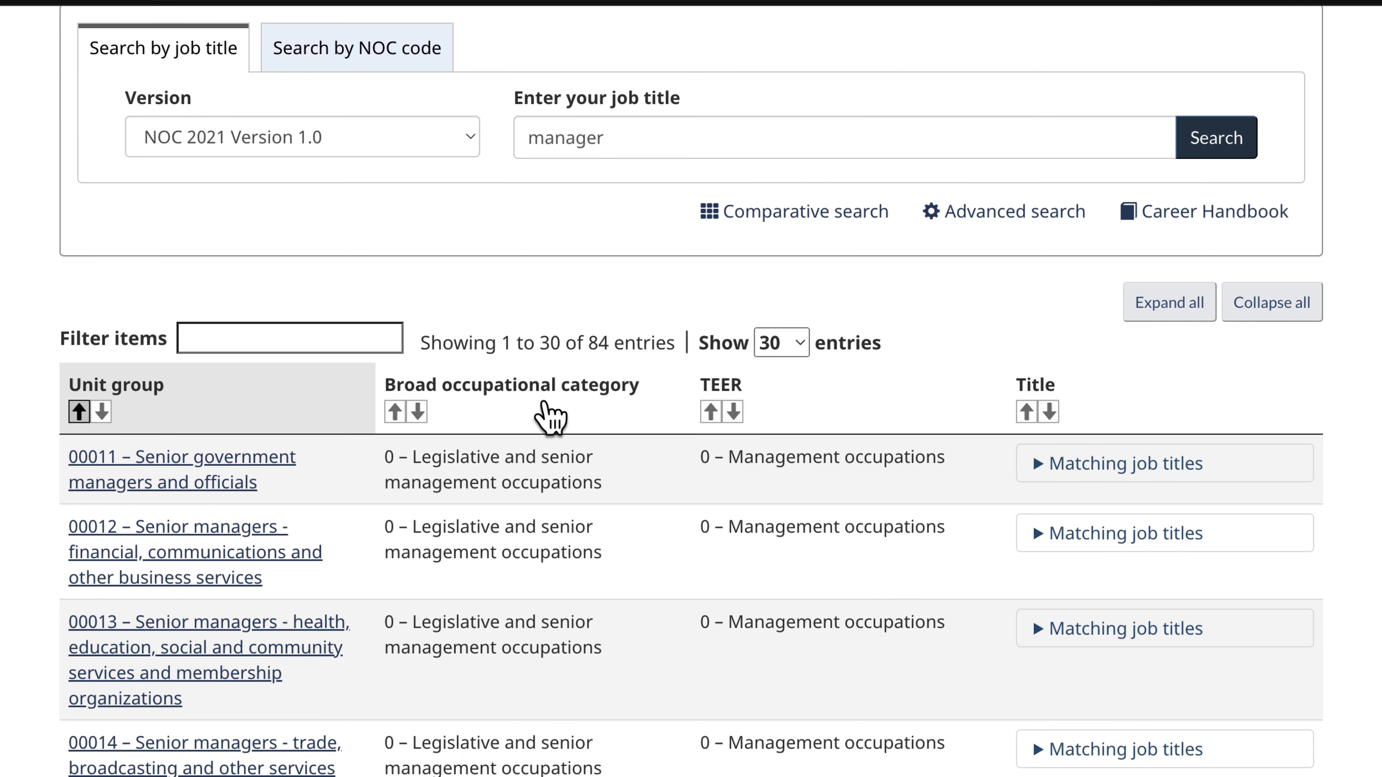
pyautogui.scroll(-3, 549, 417)
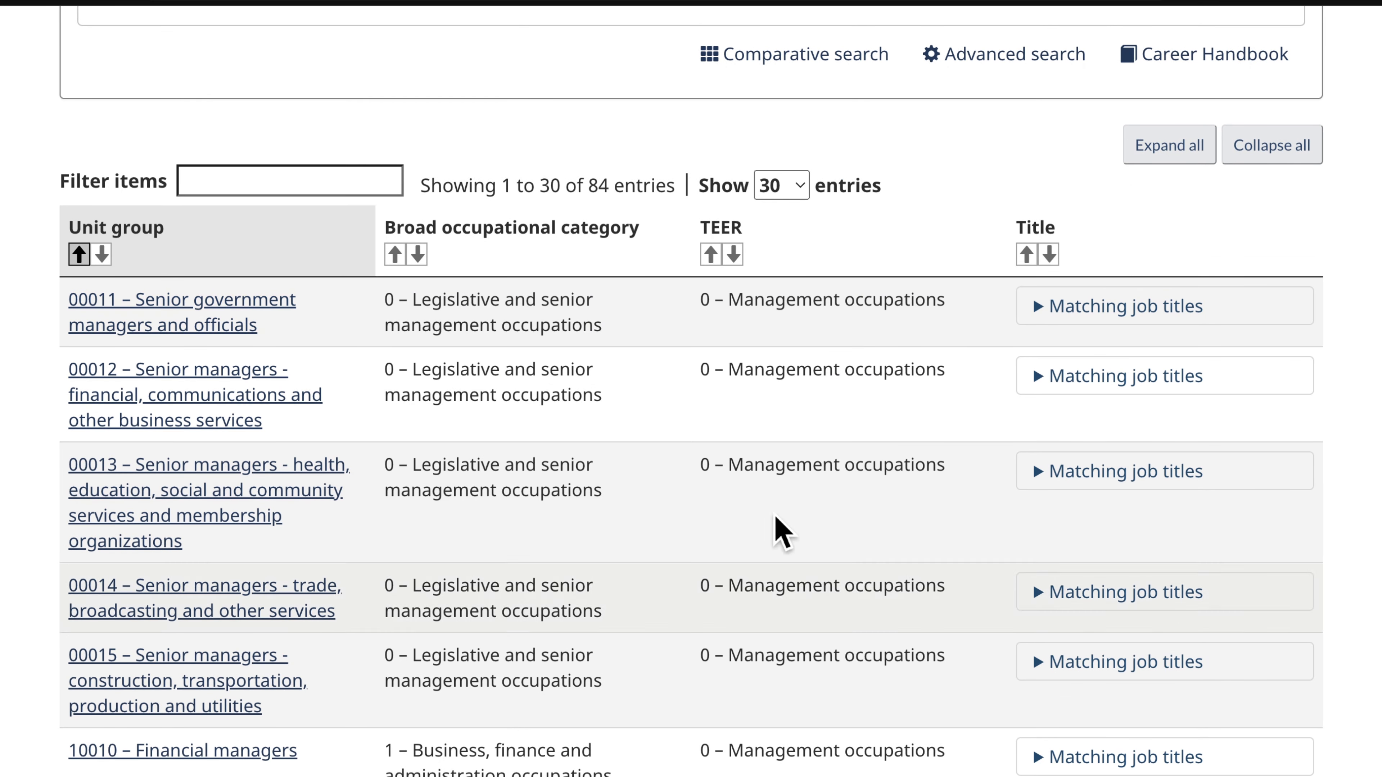
pyautogui.scroll(-1, 755, 648)
pyautogui.scroll(-1, 795, 645)
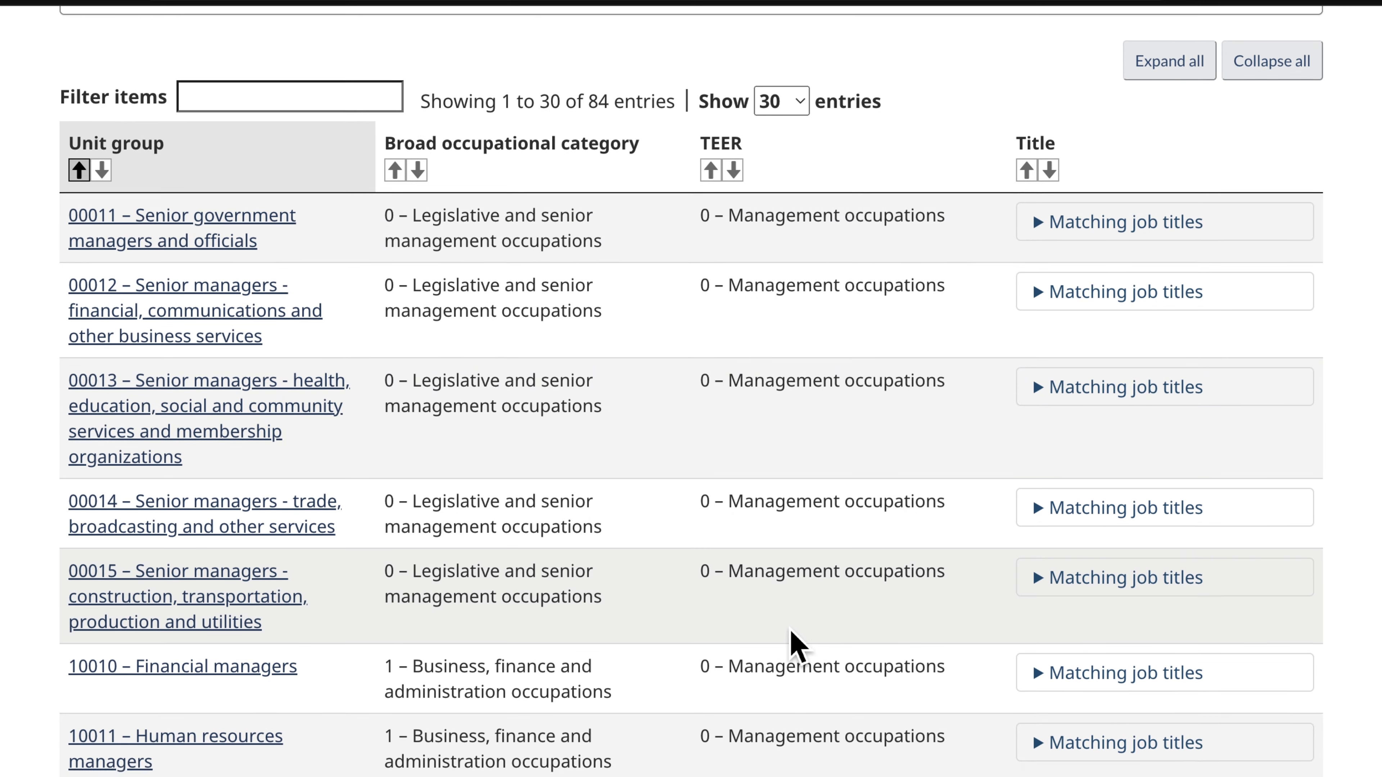
pyautogui.scroll(-8, 797, 648)
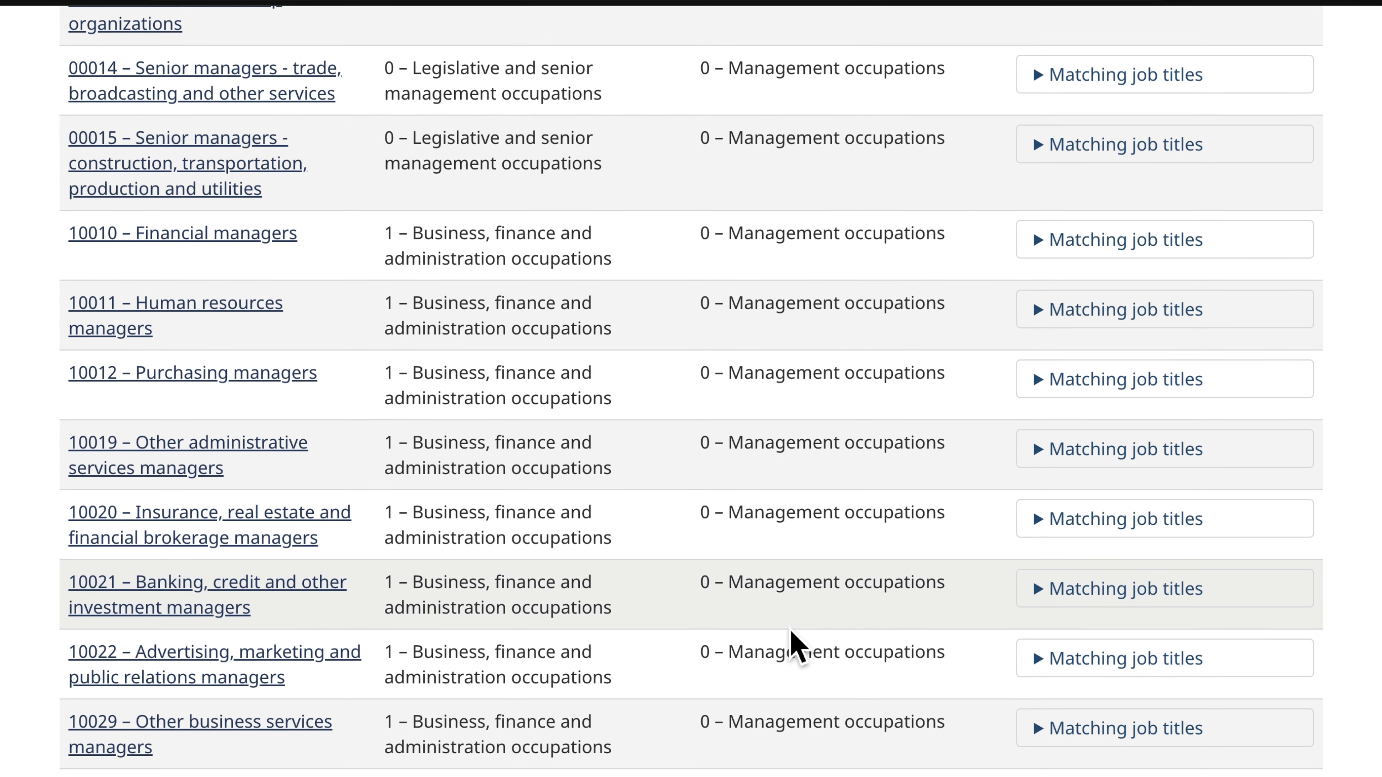
pyautogui.scroll(10, 792, 632)
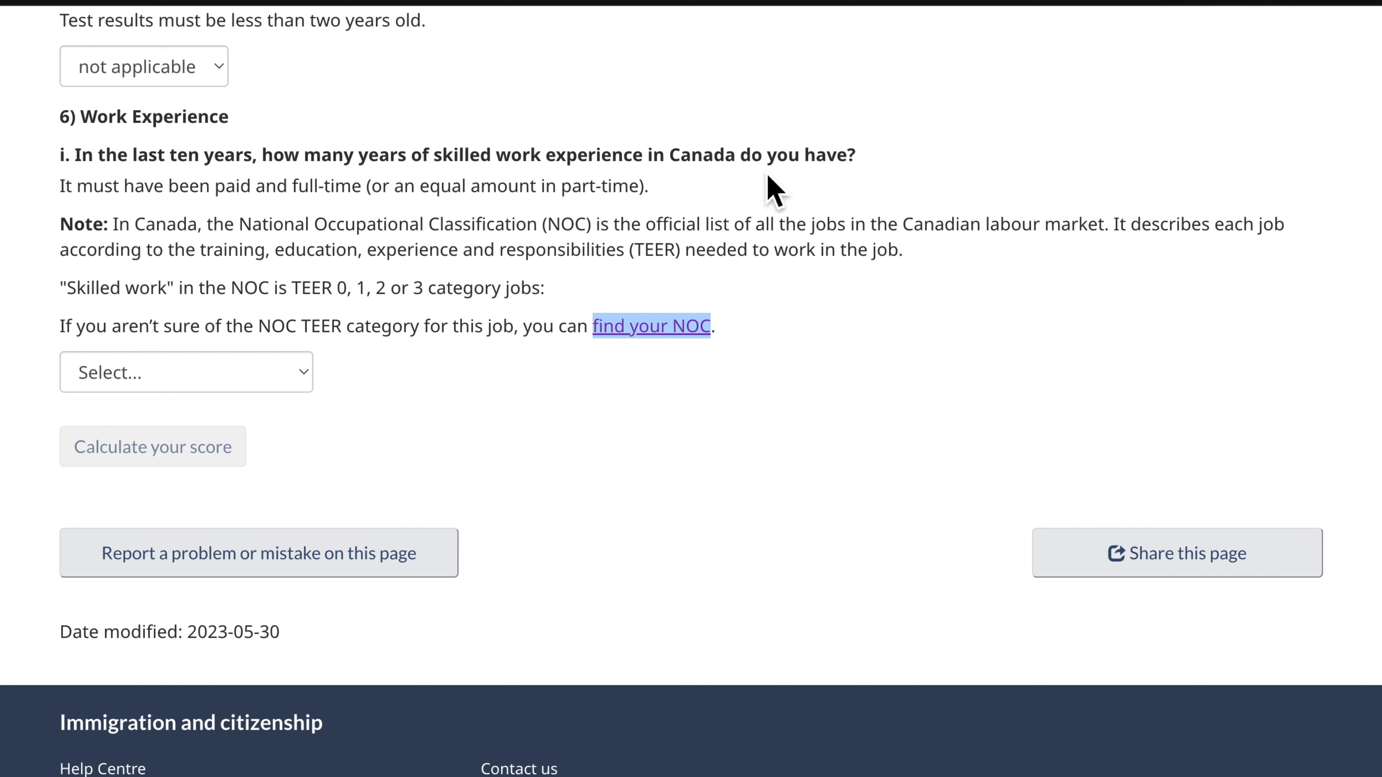
# Return to the score questionnaire and set the skilled work experience in Canada to 3 years.
pyautogui.click(297, 376)
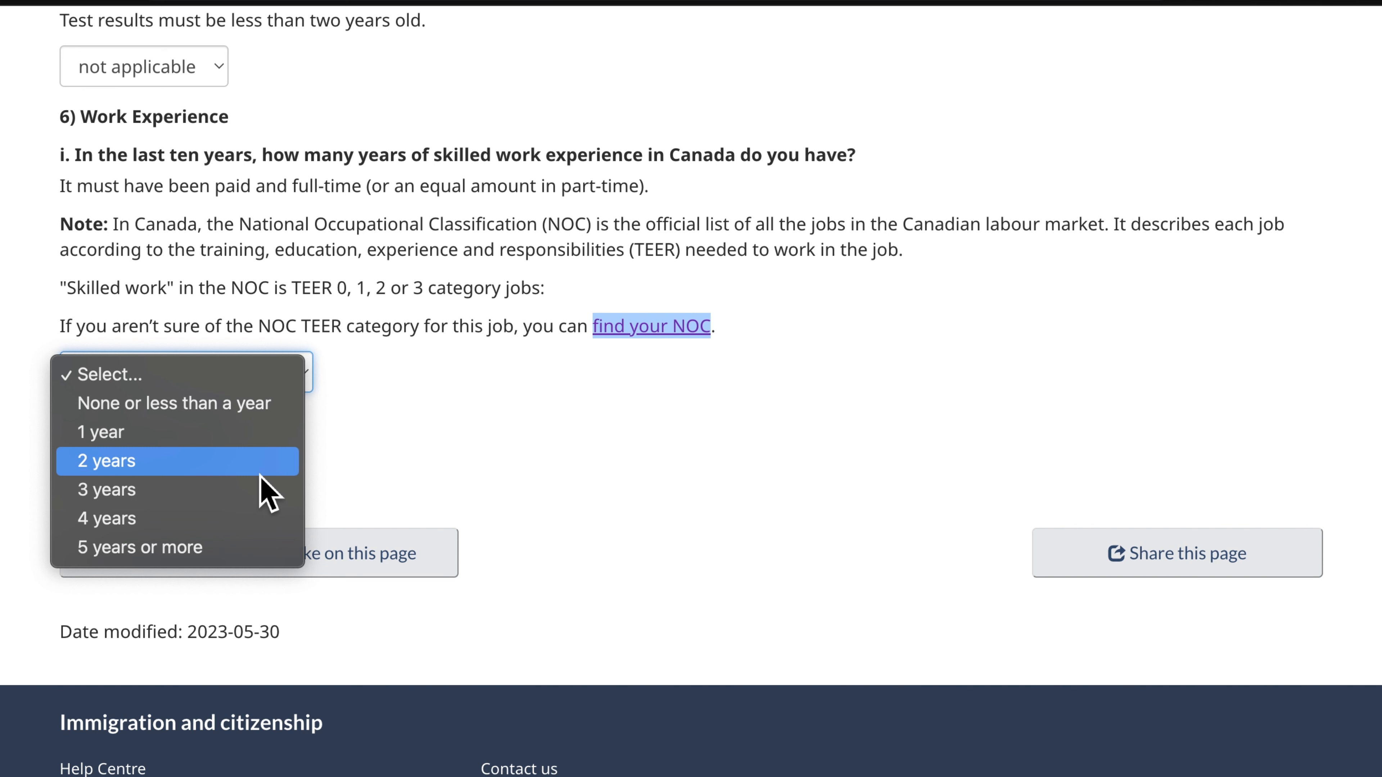
pyautogui.click(245, 492)
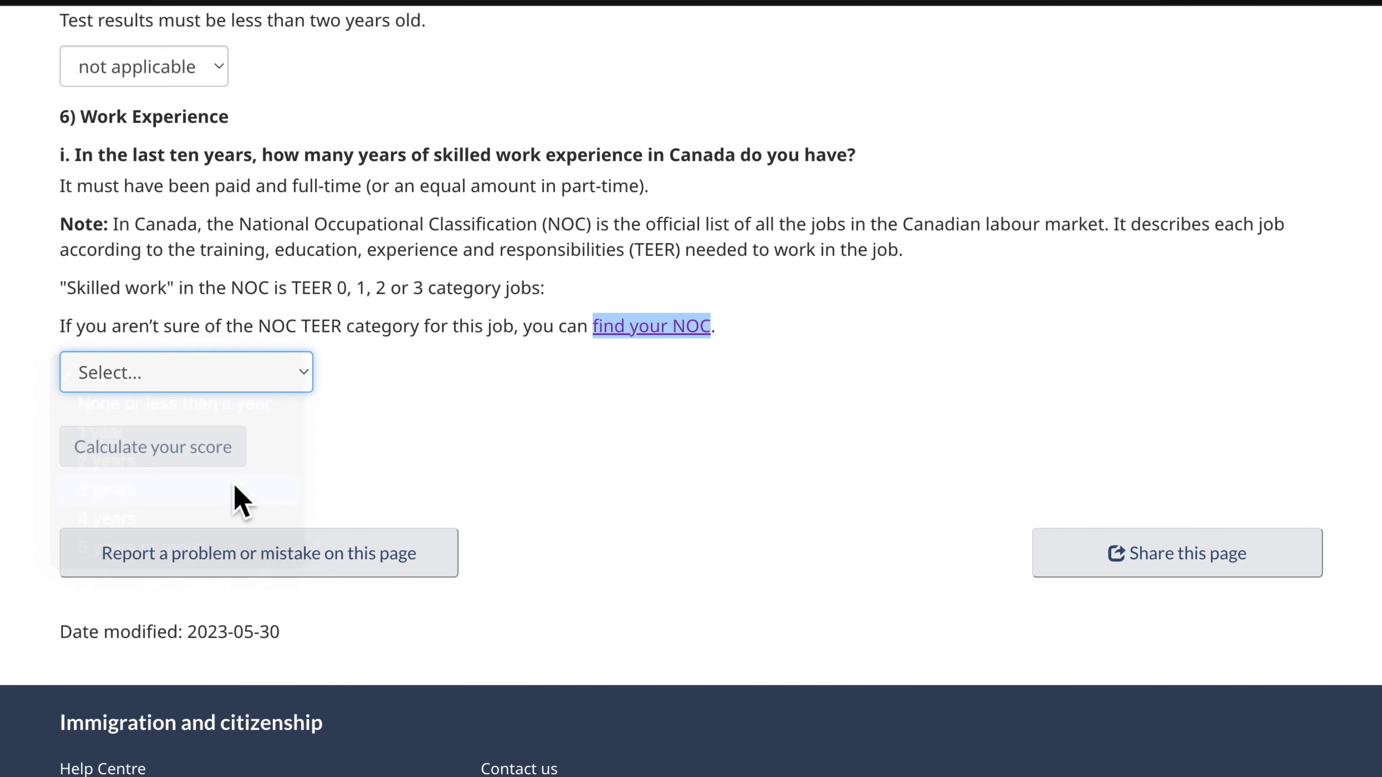
pyautogui.scroll(-2, 381, 487)
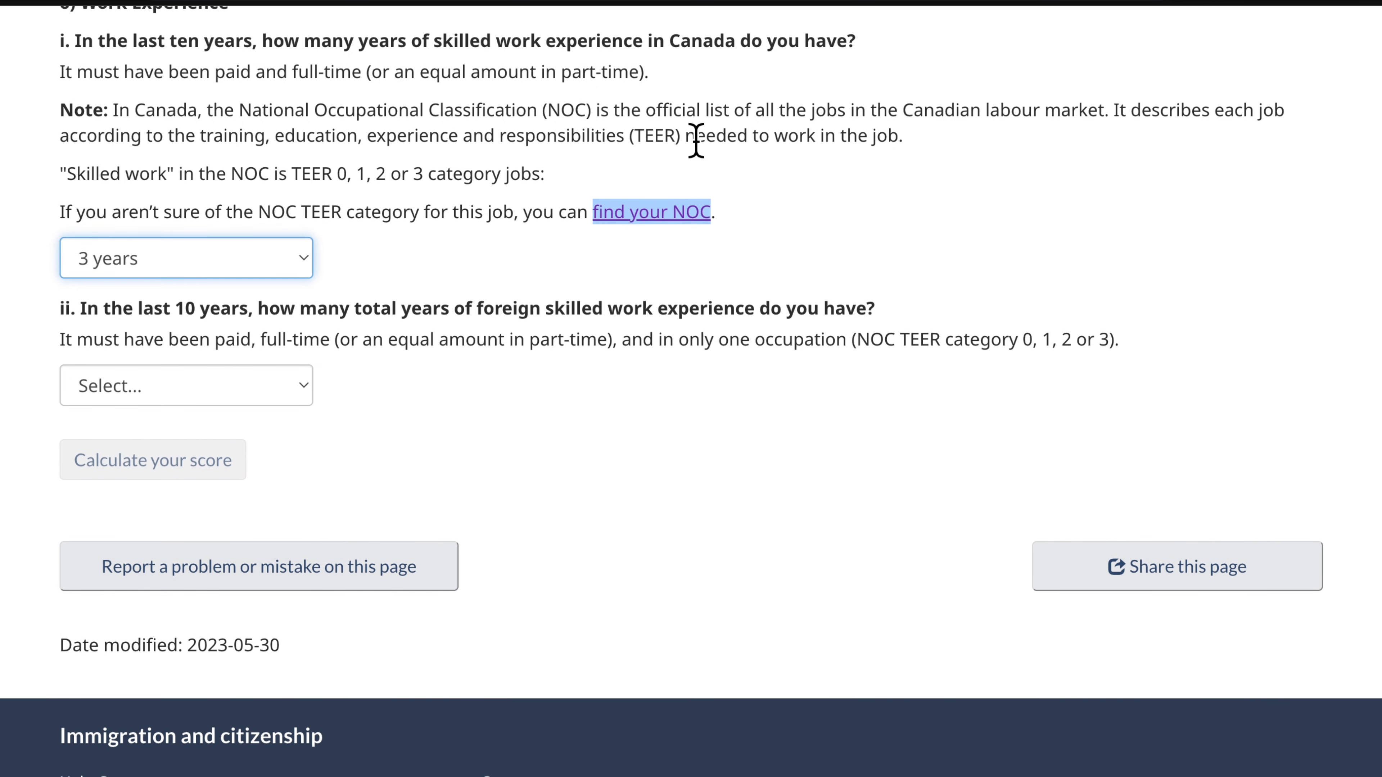
pyautogui.scroll(-1, 696, 140)
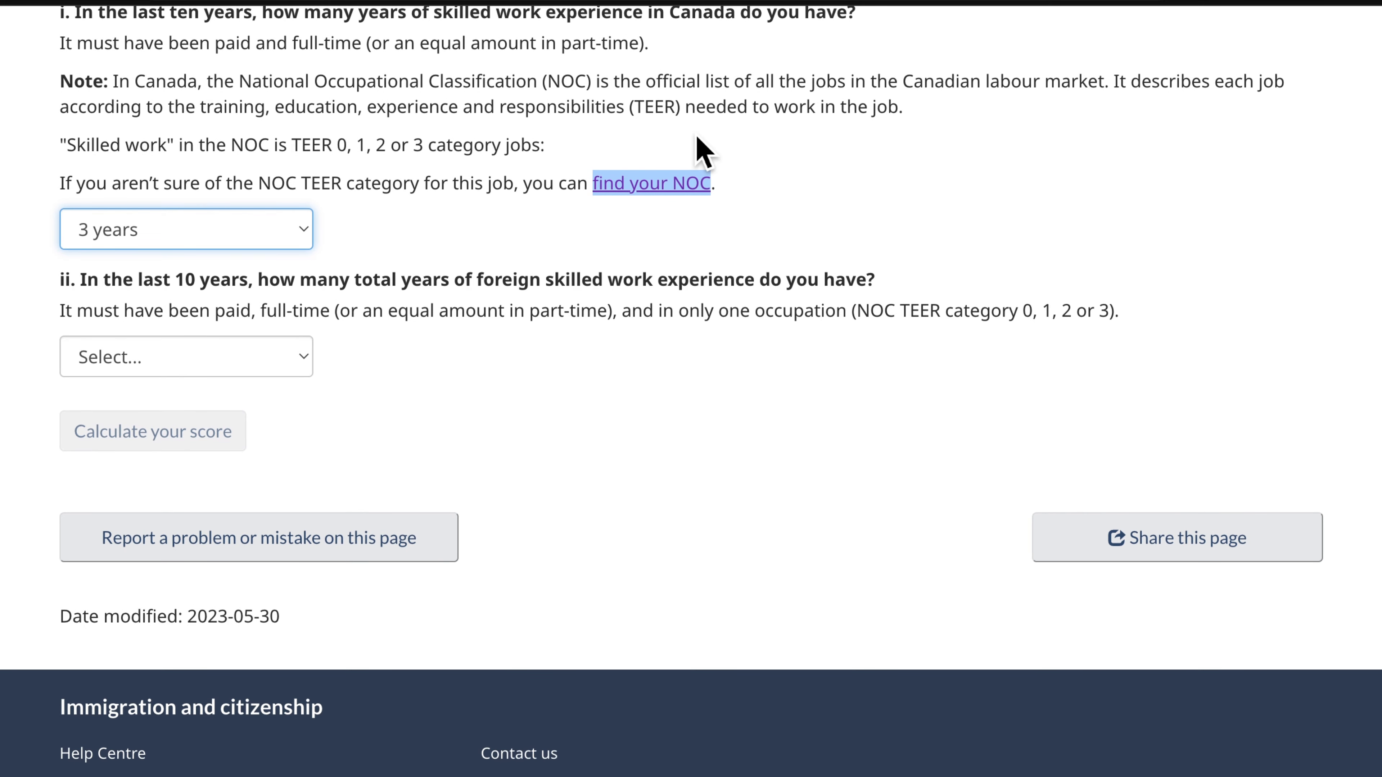
# Set the Canadian skilled work experience to "None or less than a year" and the foreign skilled work experience to "3 years or more".
pyautogui.scroll(1, 201, 241)
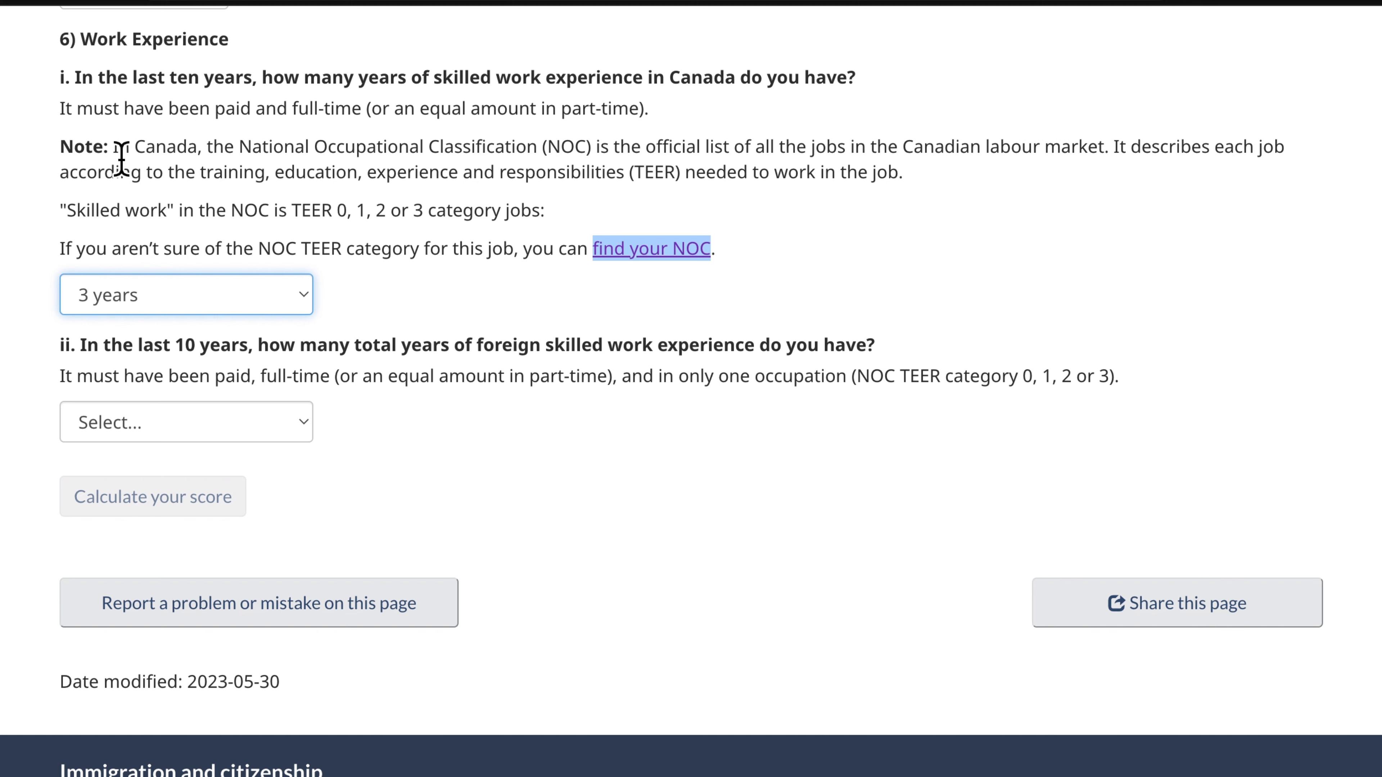
pyautogui.moveTo(113, 148); pyautogui.dragTo(216, 159)
pyautogui.click(242, 305)
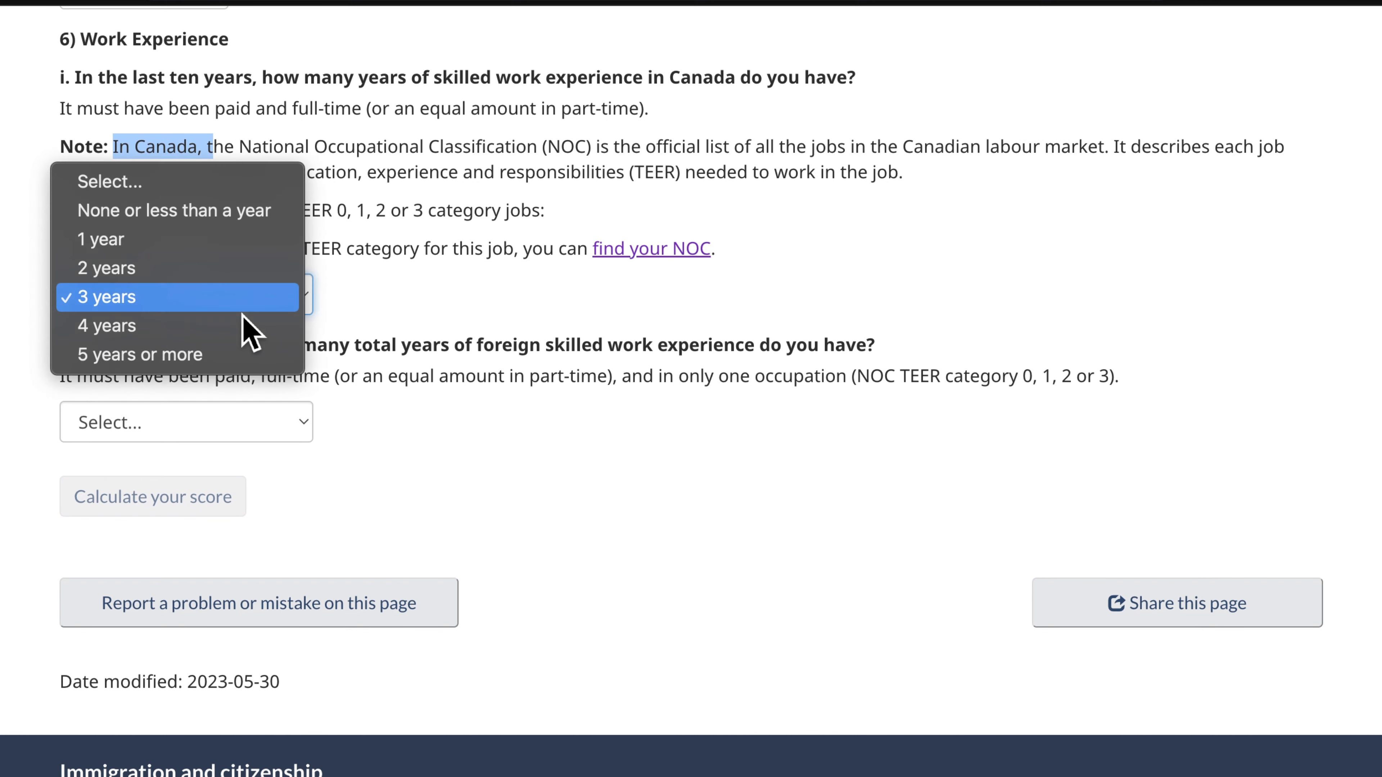
pyautogui.click(218, 222)
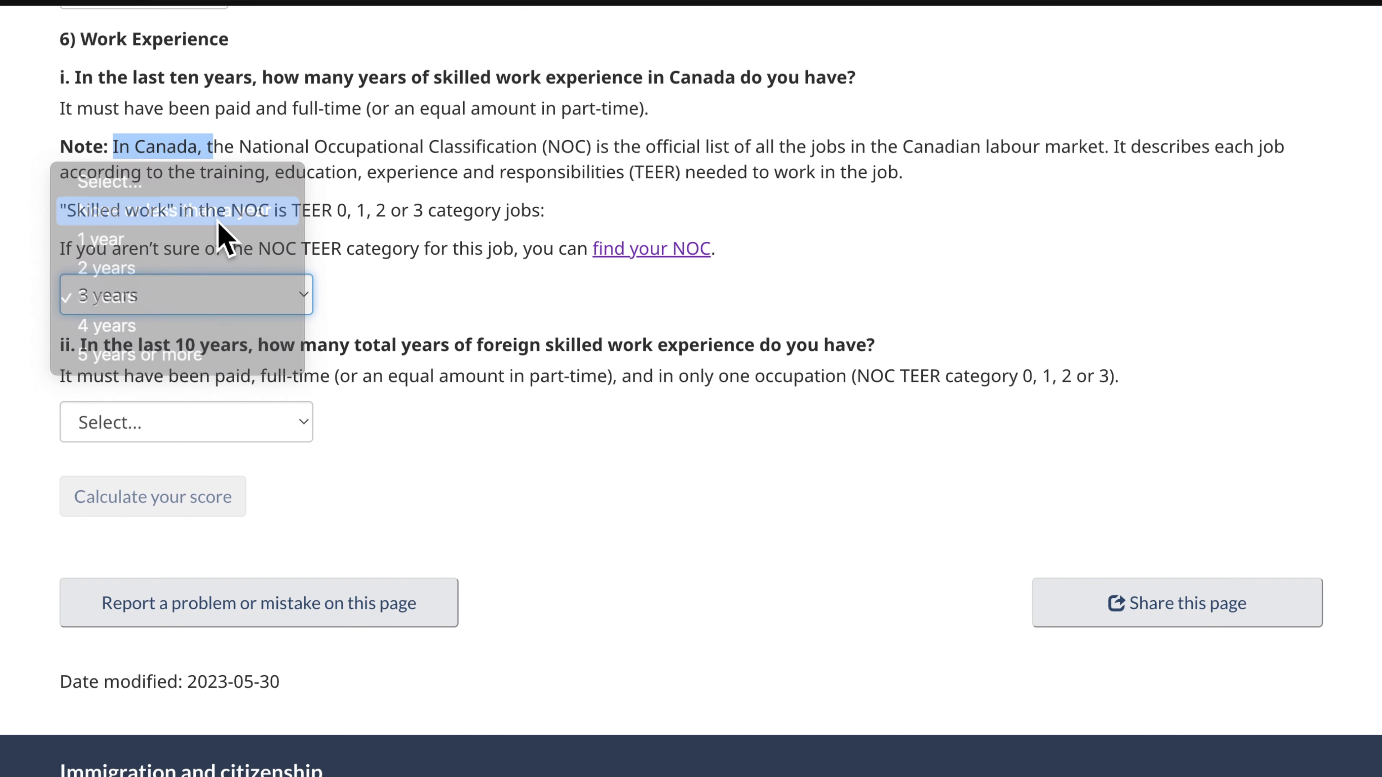
pyautogui.click(229, 314)
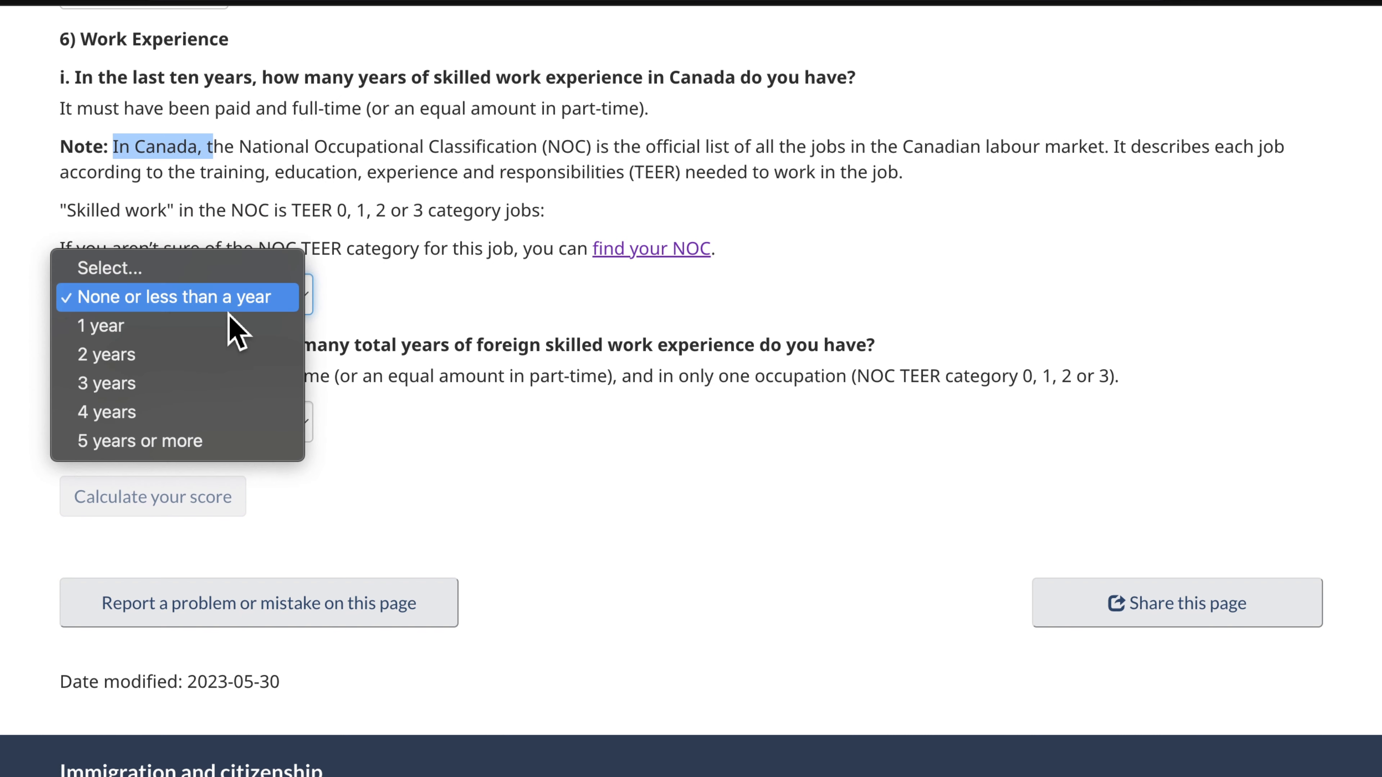
pyautogui.click(229, 314)
pyautogui.click(189, 420)
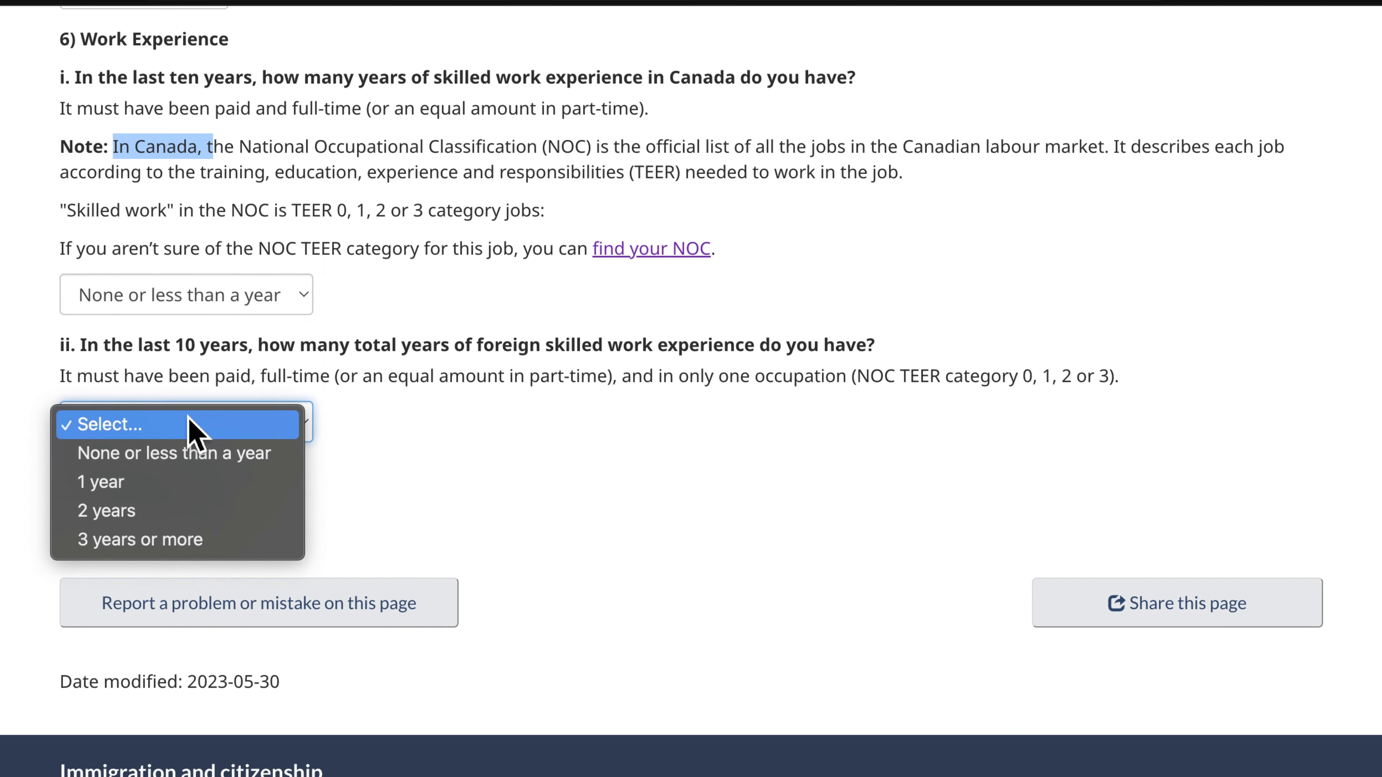
pyautogui.click(145, 540)
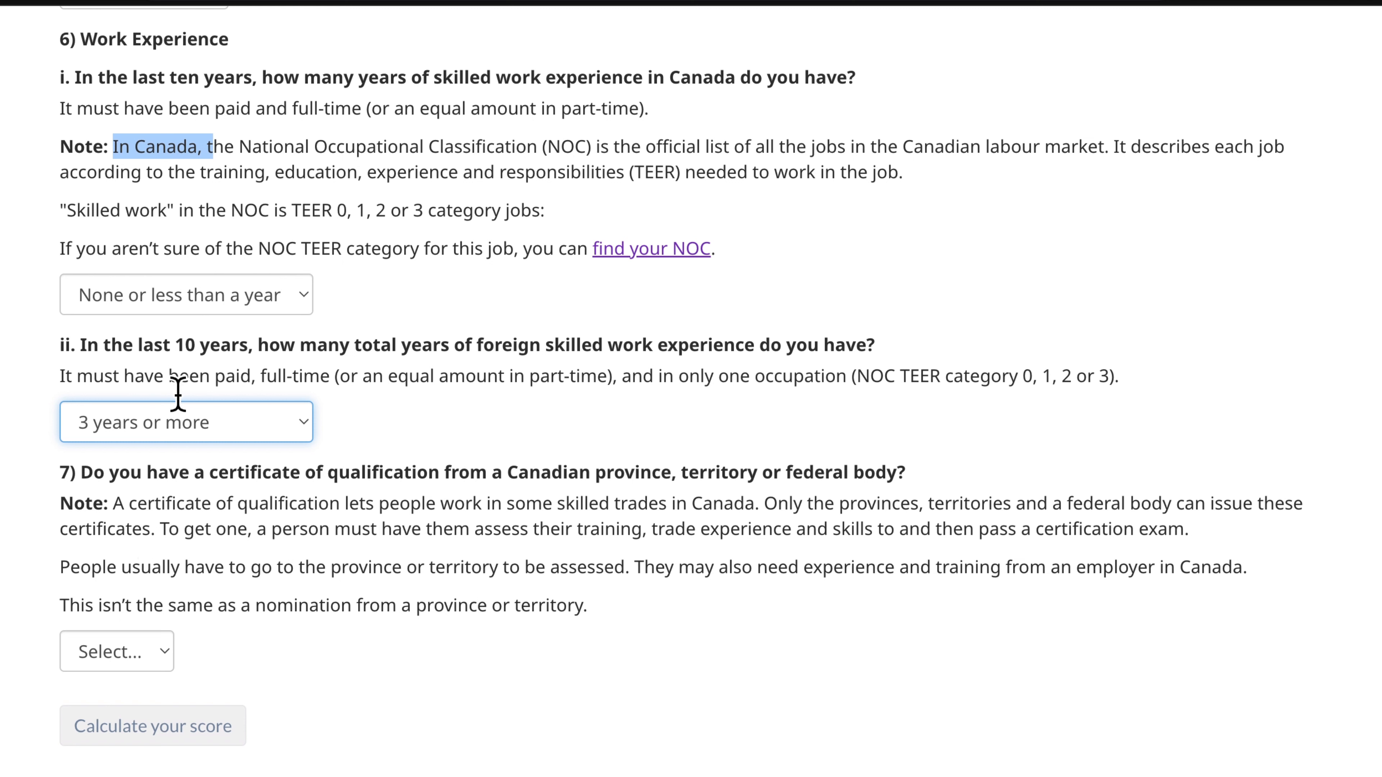
# Highlight the foreign skilled work experience wording and its NOC TEER category requirement in question 6 ii.
pyautogui.moveTo(484, 349); pyautogui.dragTo(752, 361)
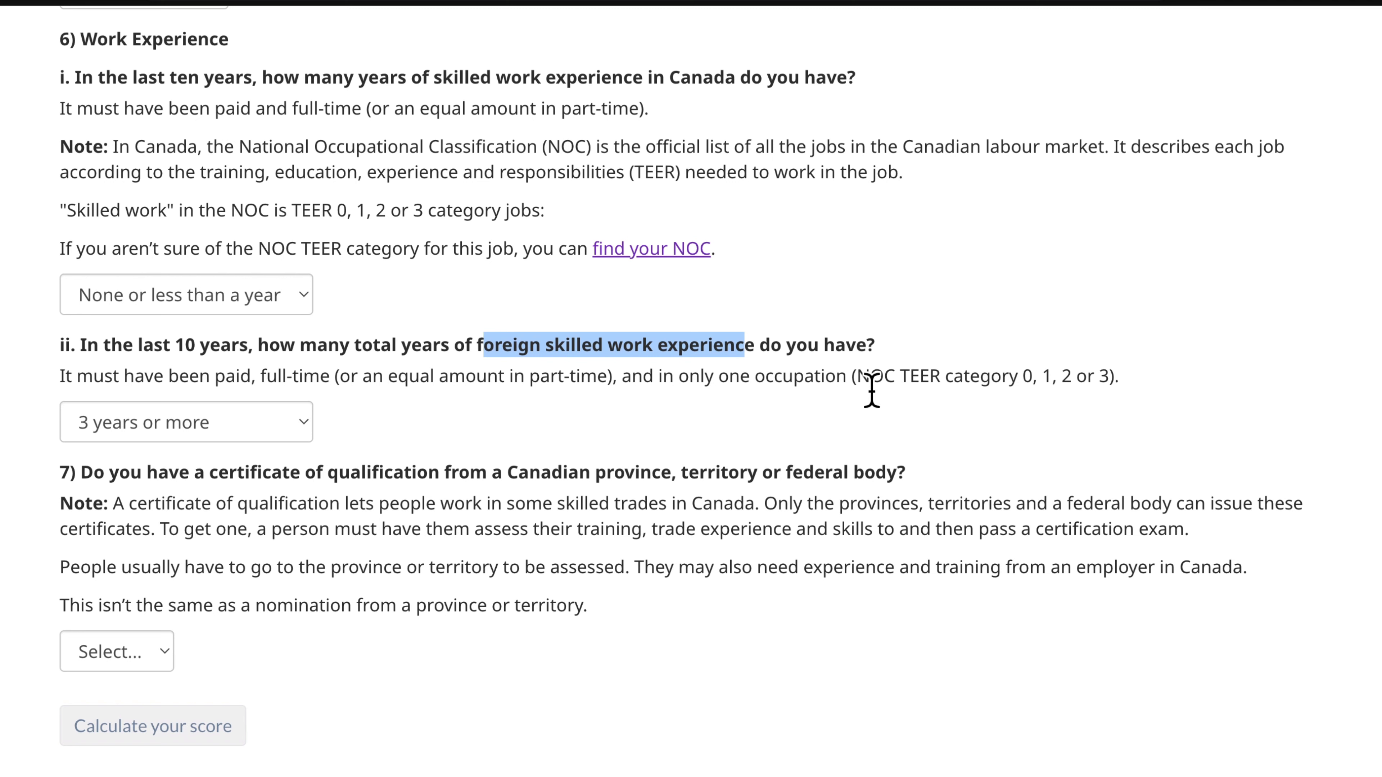
pyautogui.moveTo(871, 390); pyautogui.dragTo(1099, 382)
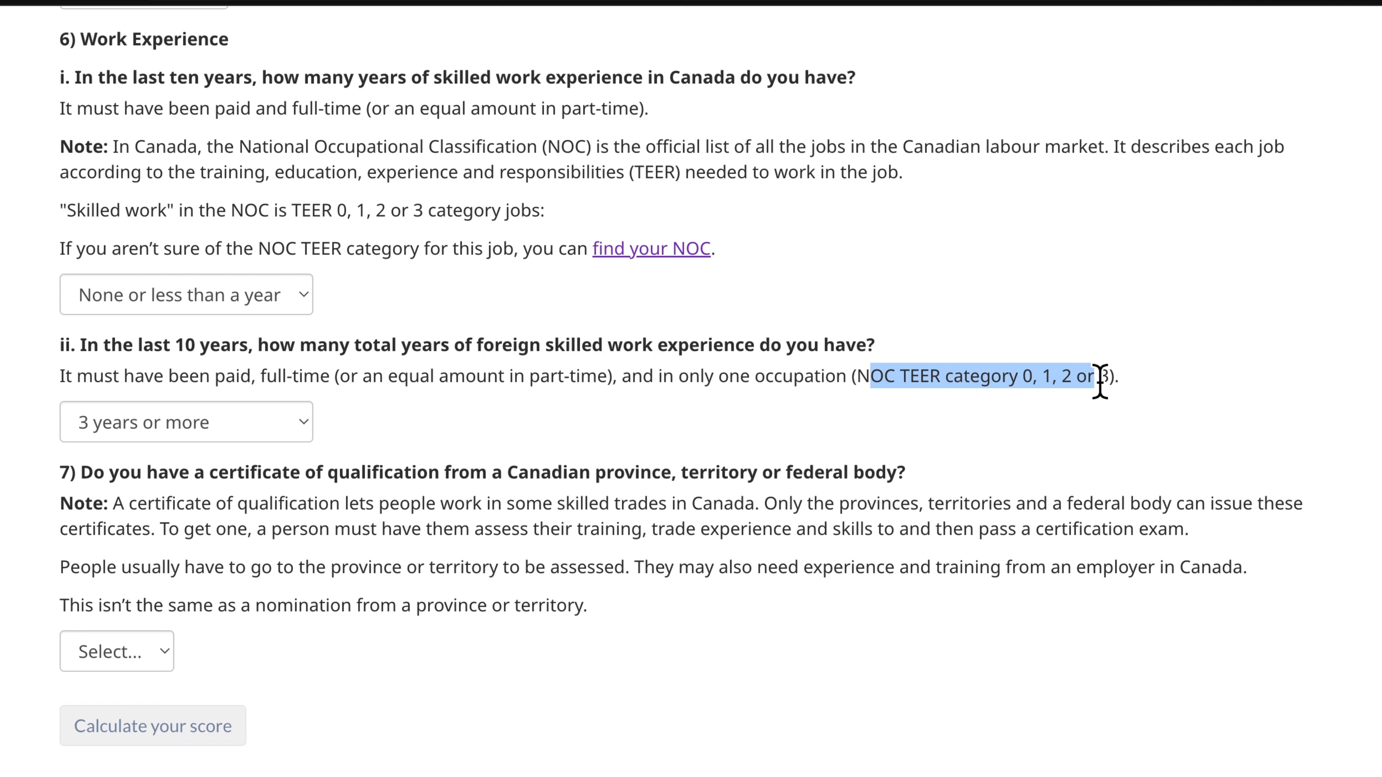
pyautogui.click(1051, 386)
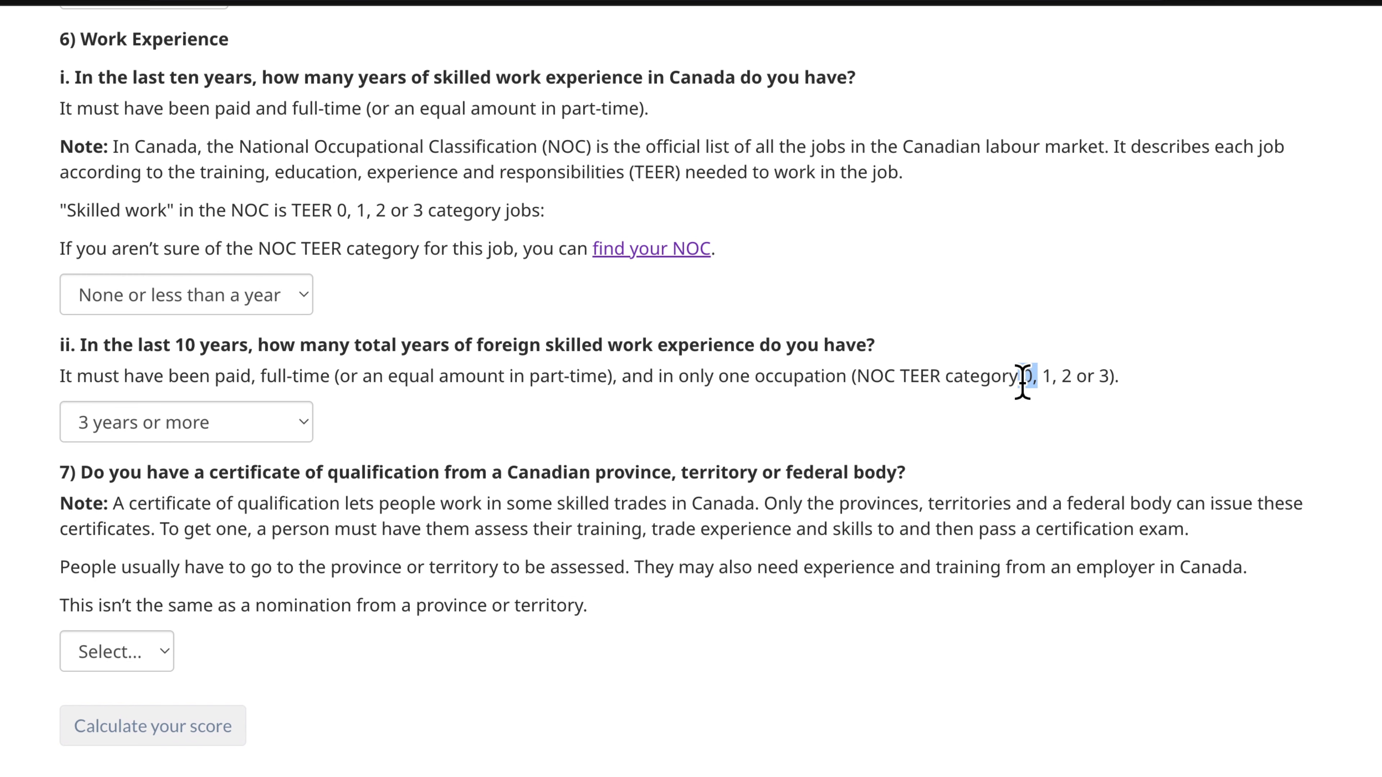
# Answer "No" to having a certificate of qualification from a Canadian province, territory or federal body.
pyautogui.scroll(-3, 248, 441)
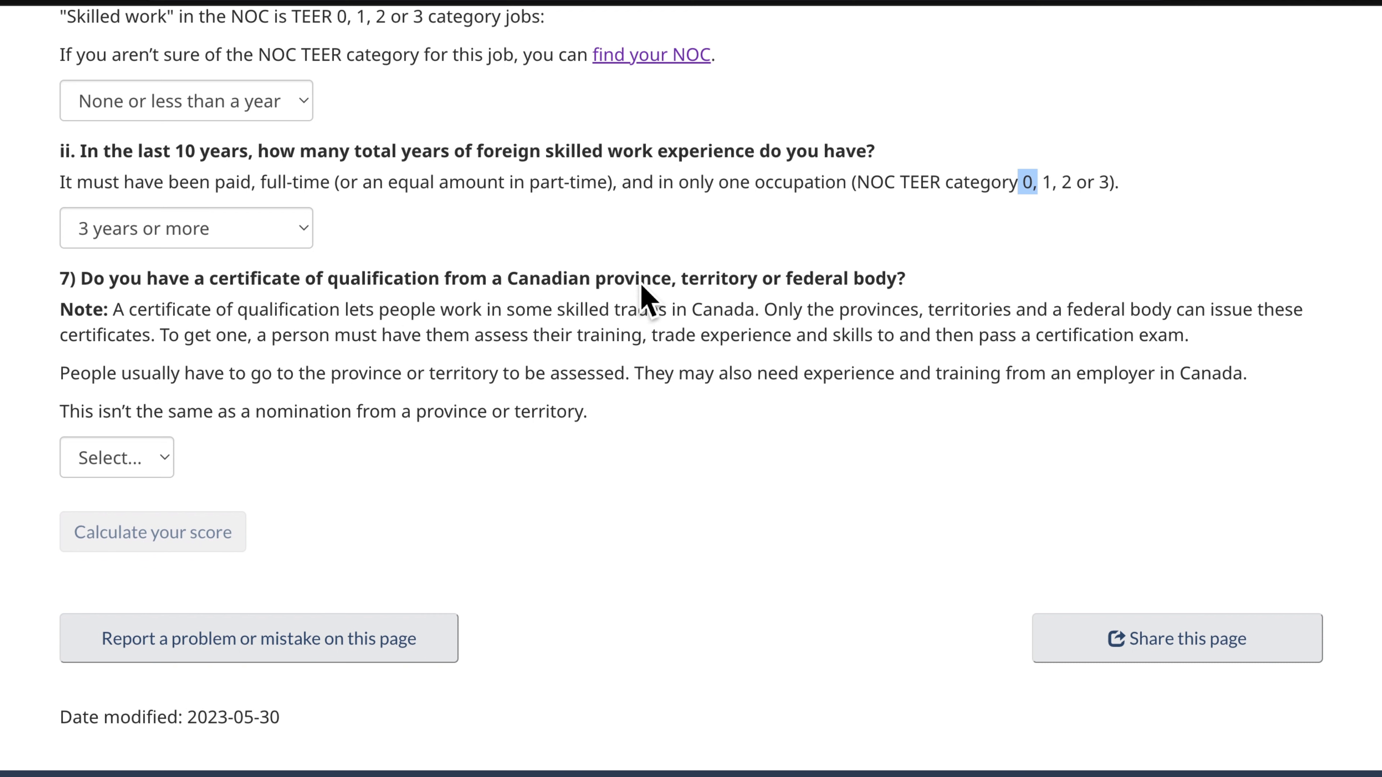
pyautogui.moveTo(676, 280); pyautogui.dragTo(506, 292)
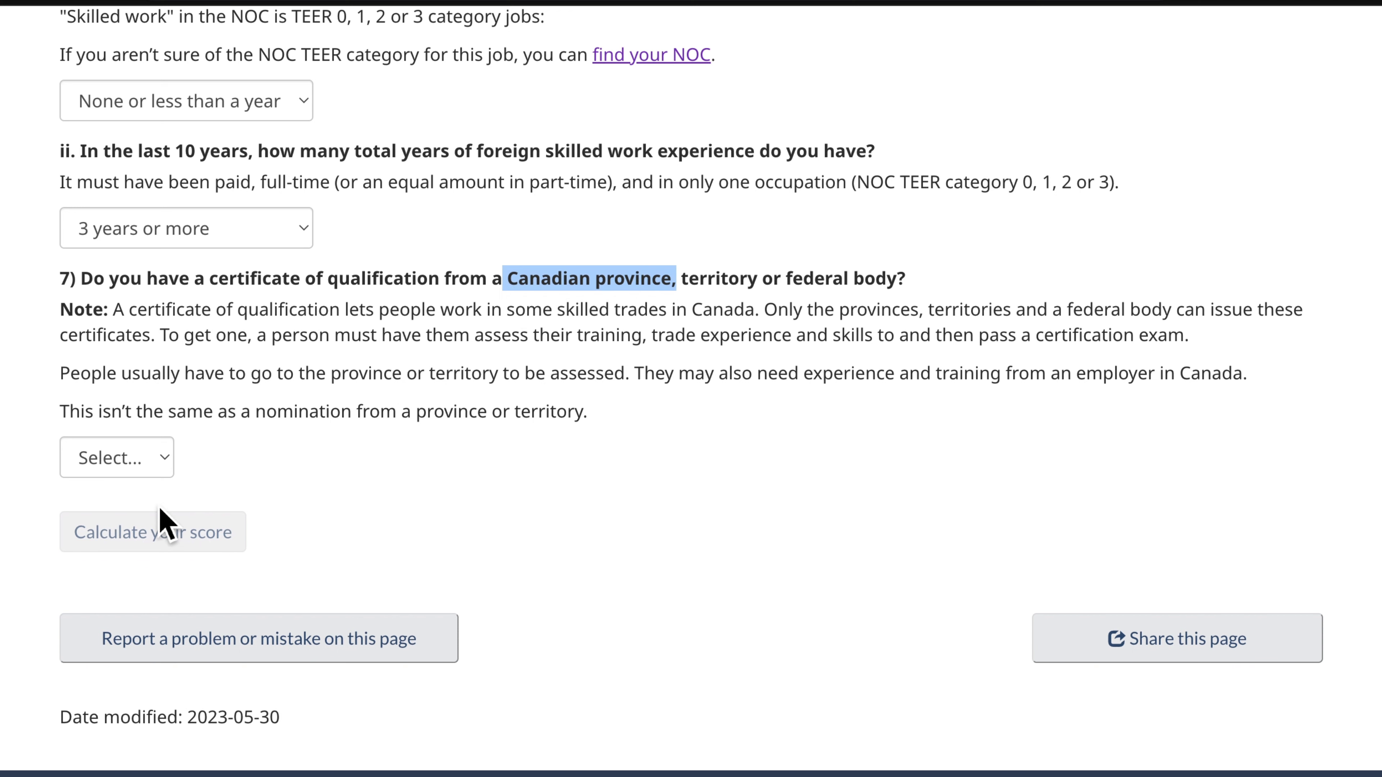
pyautogui.click(243, 424)
pyautogui.click(174, 462)
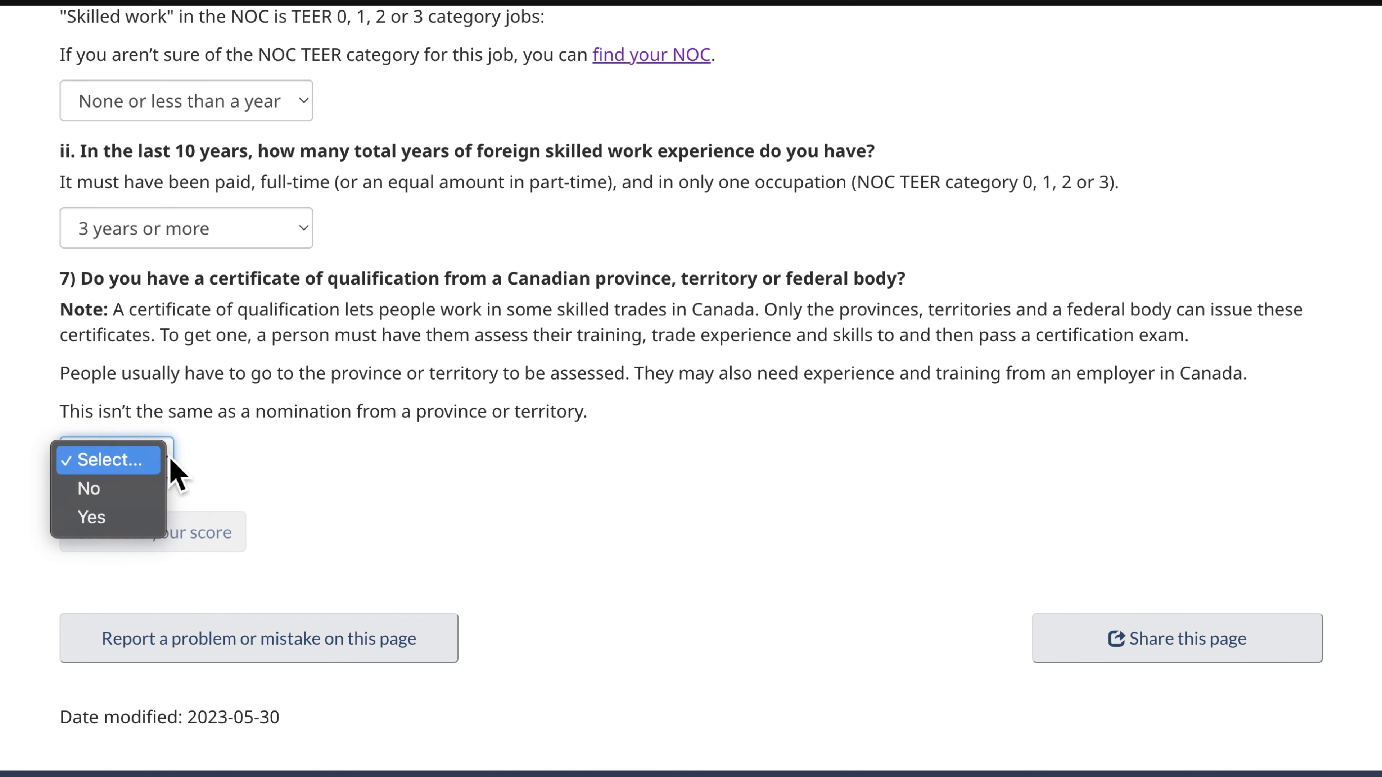
pyautogui.click(158, 486)
pyautogui.click(343, 388)
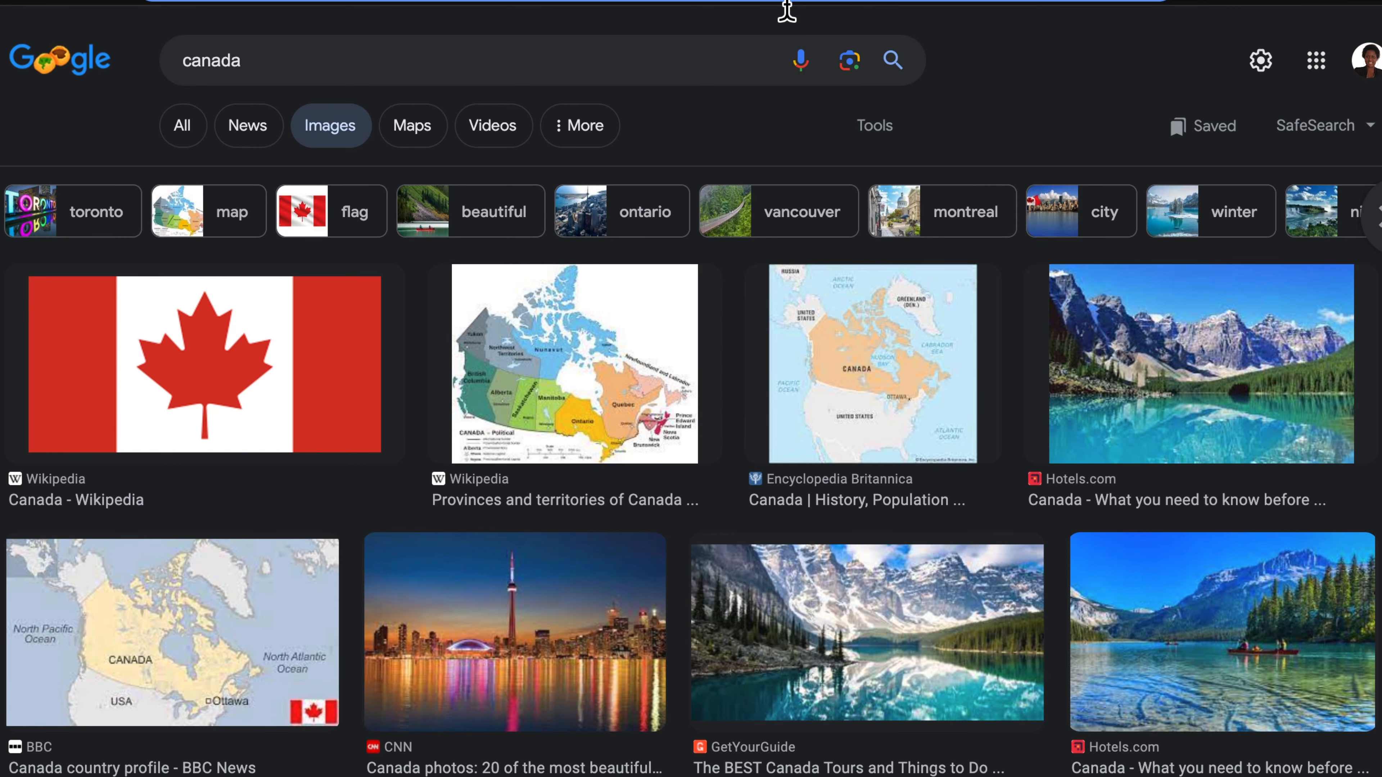
# Search Google for "ca provincial nomination".
pyautogui.write('p')
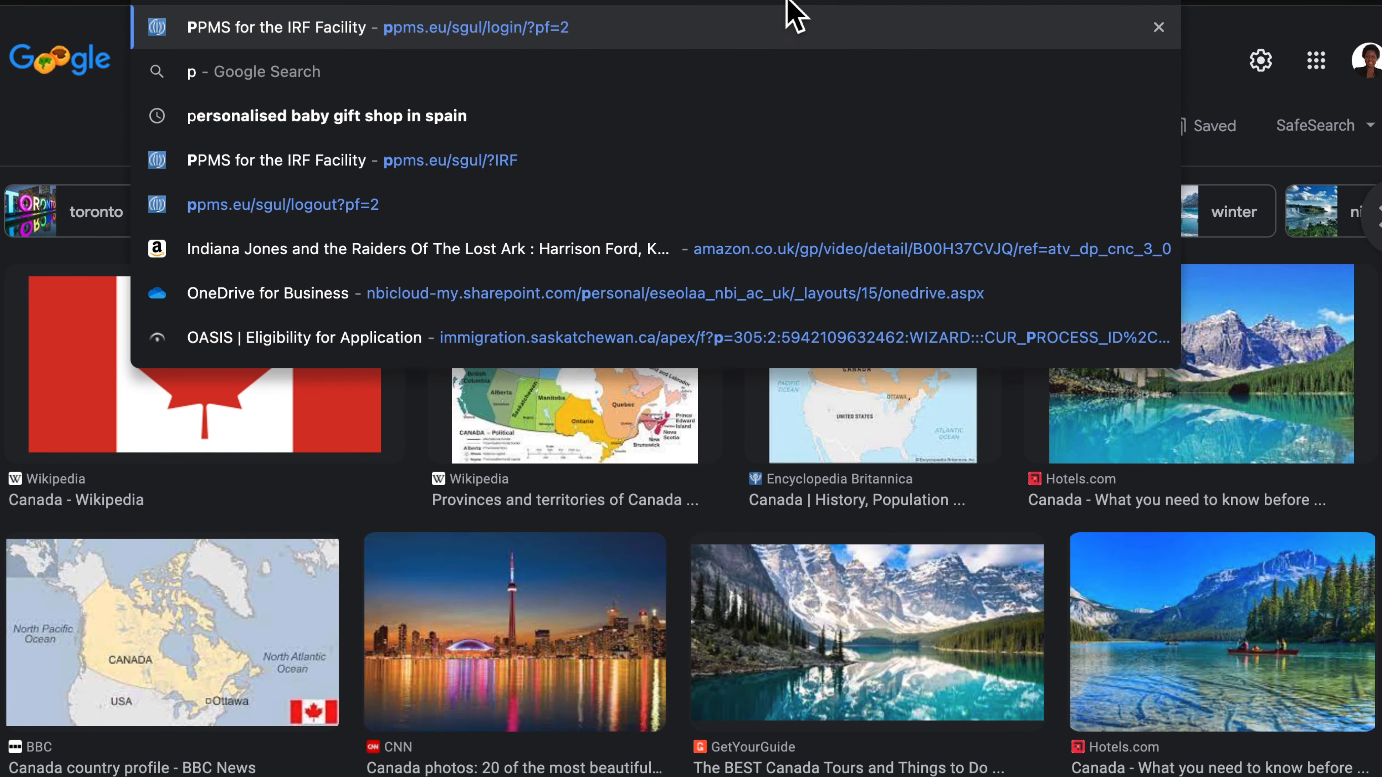
pyautogui.write('ca')
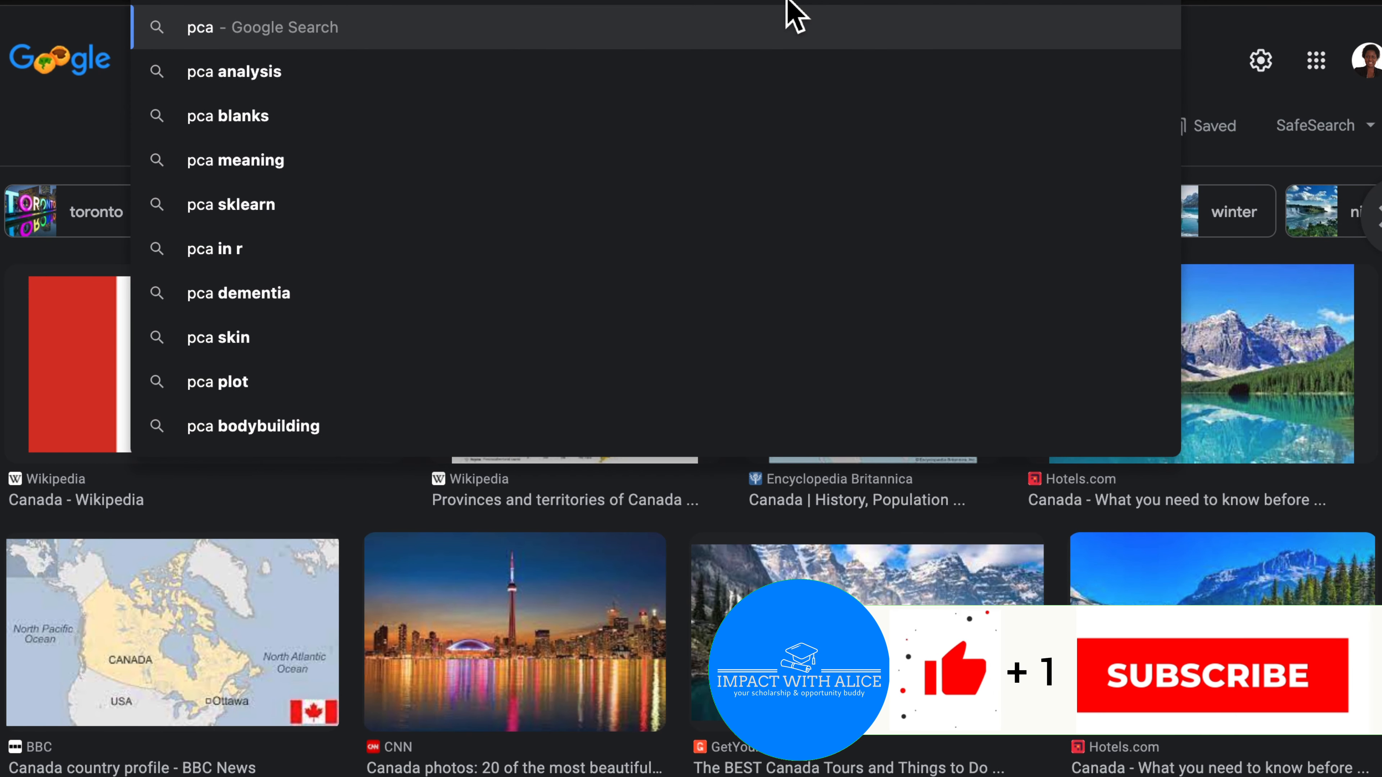
pyautogui.write(' provin')
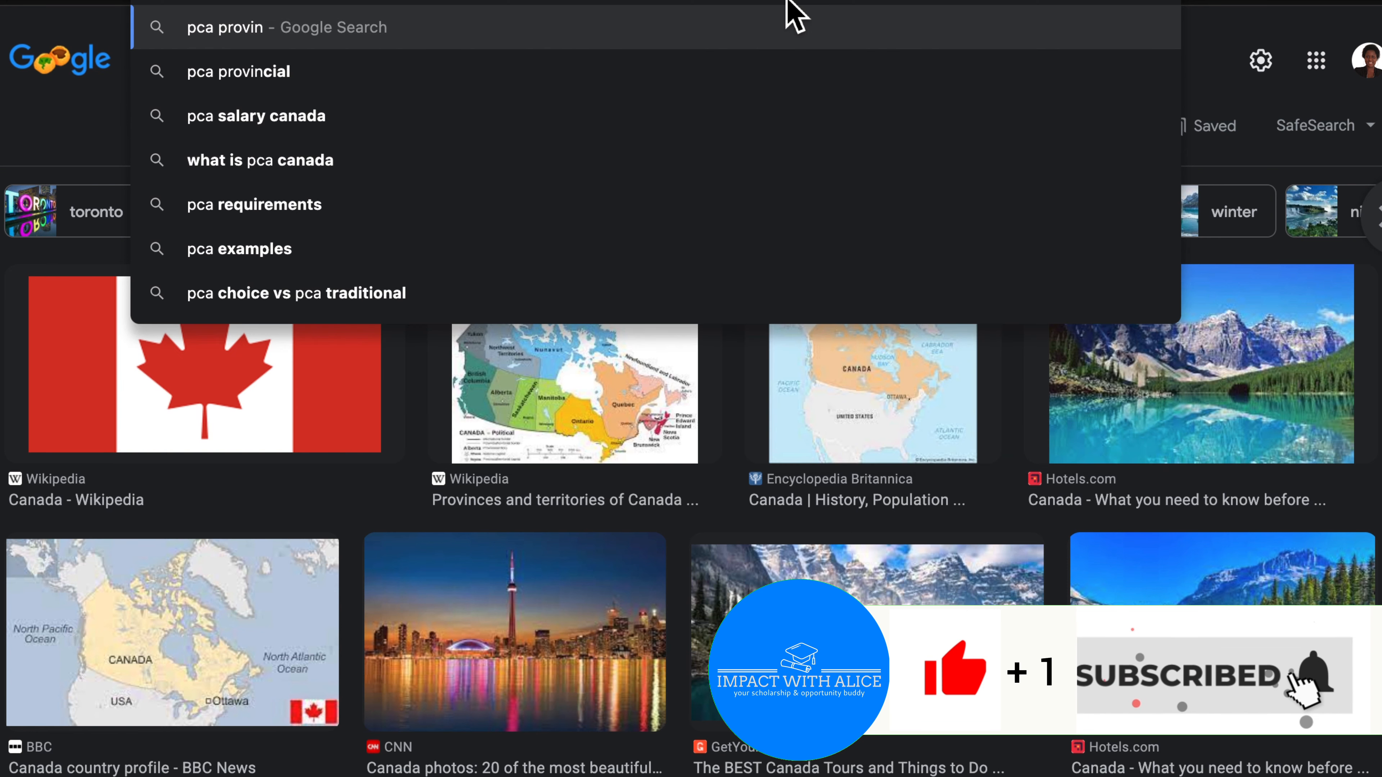
pyautogui.write('cial n')
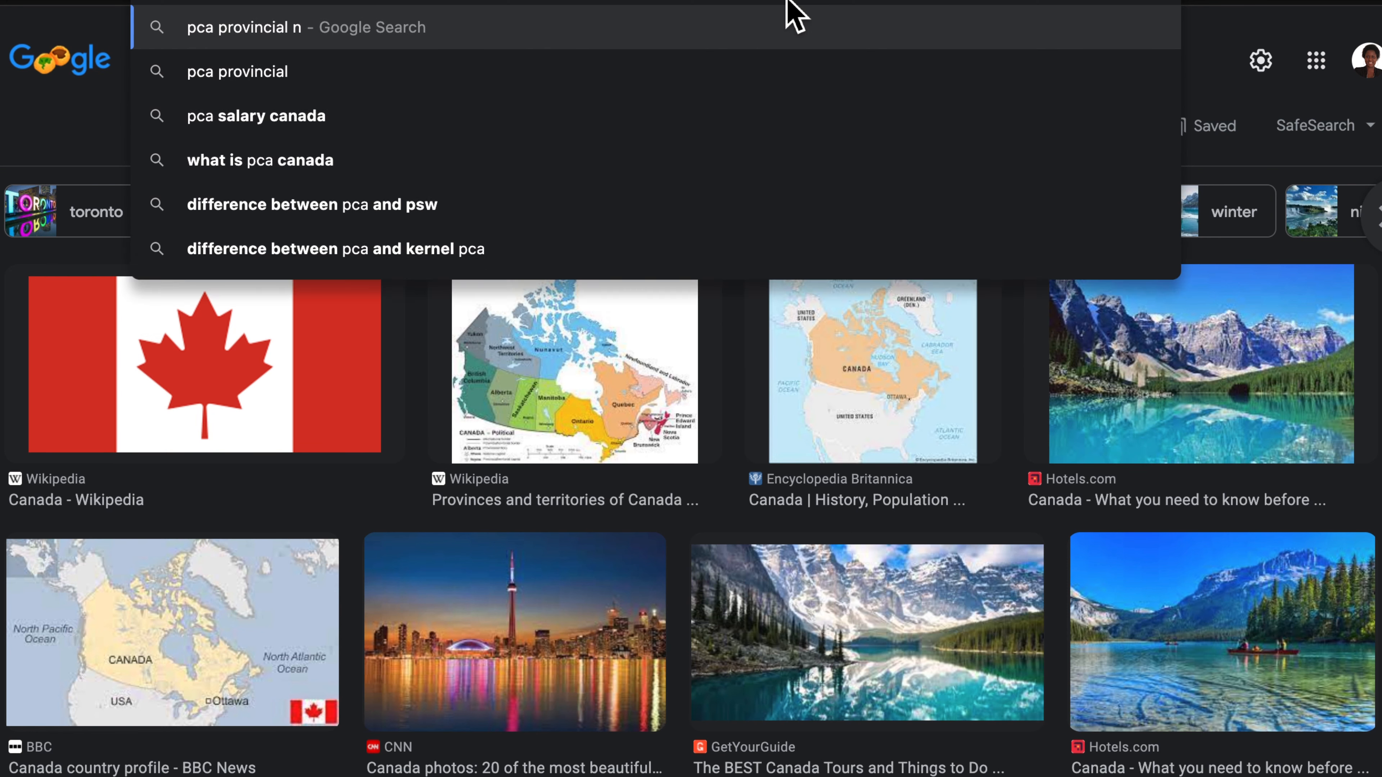
pyautogui.write('omination')
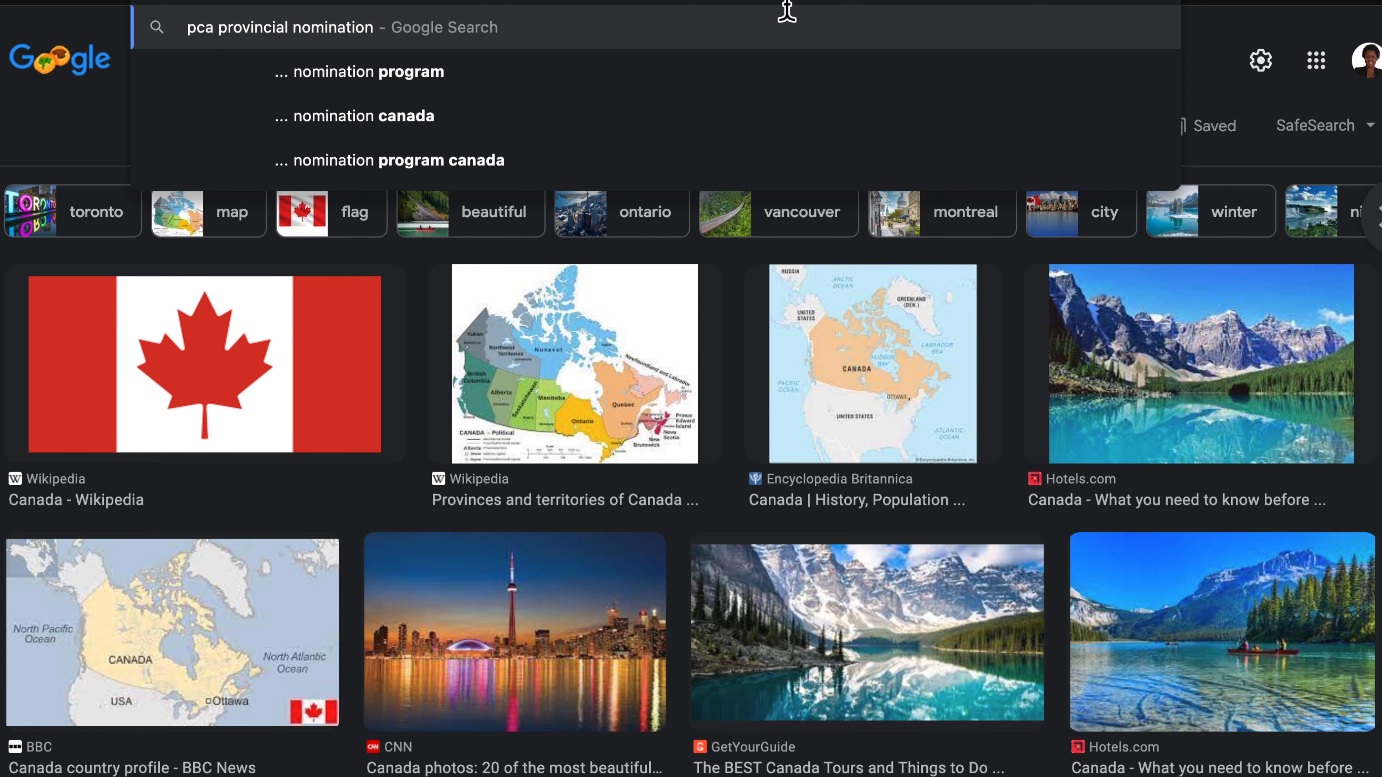
pyautogui.press('Return')
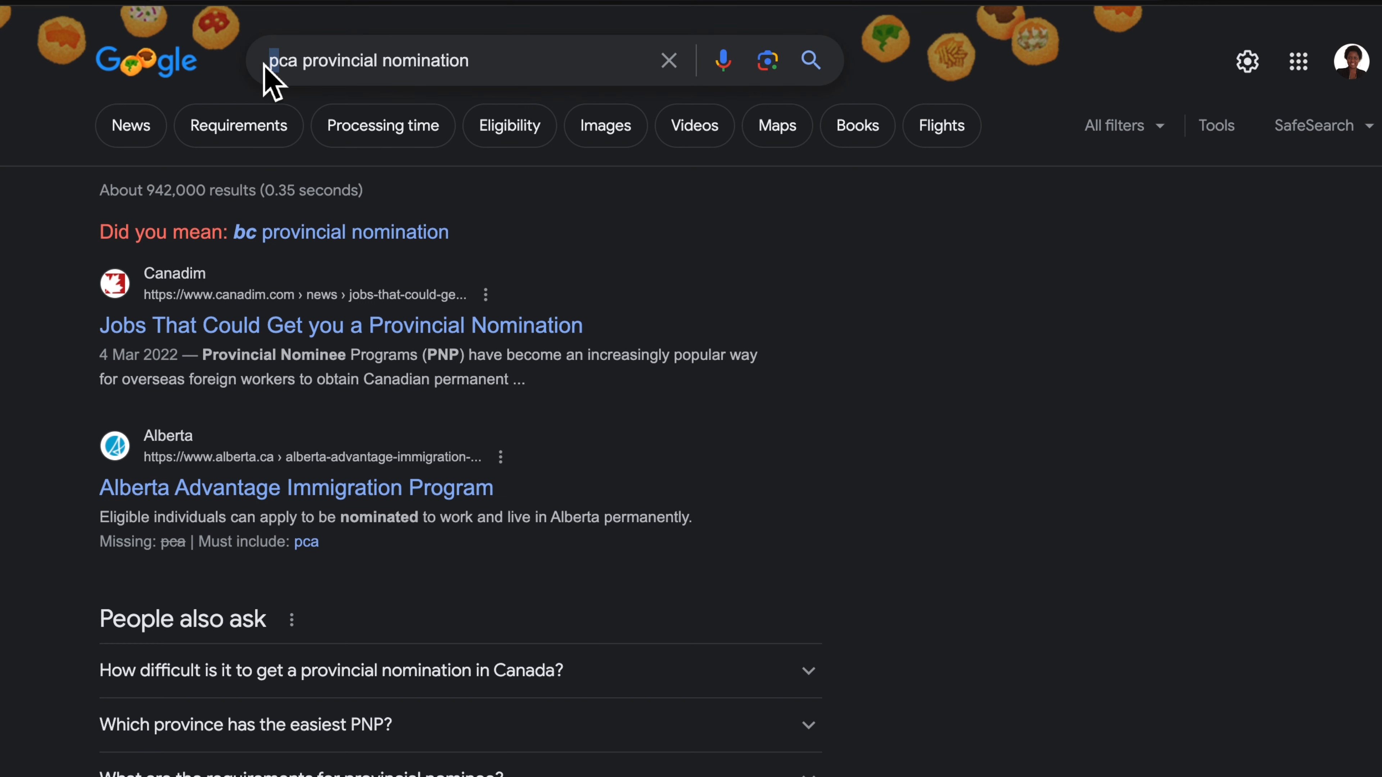
pyautogui.press('BackSpace')
pyautogui.press('Return')
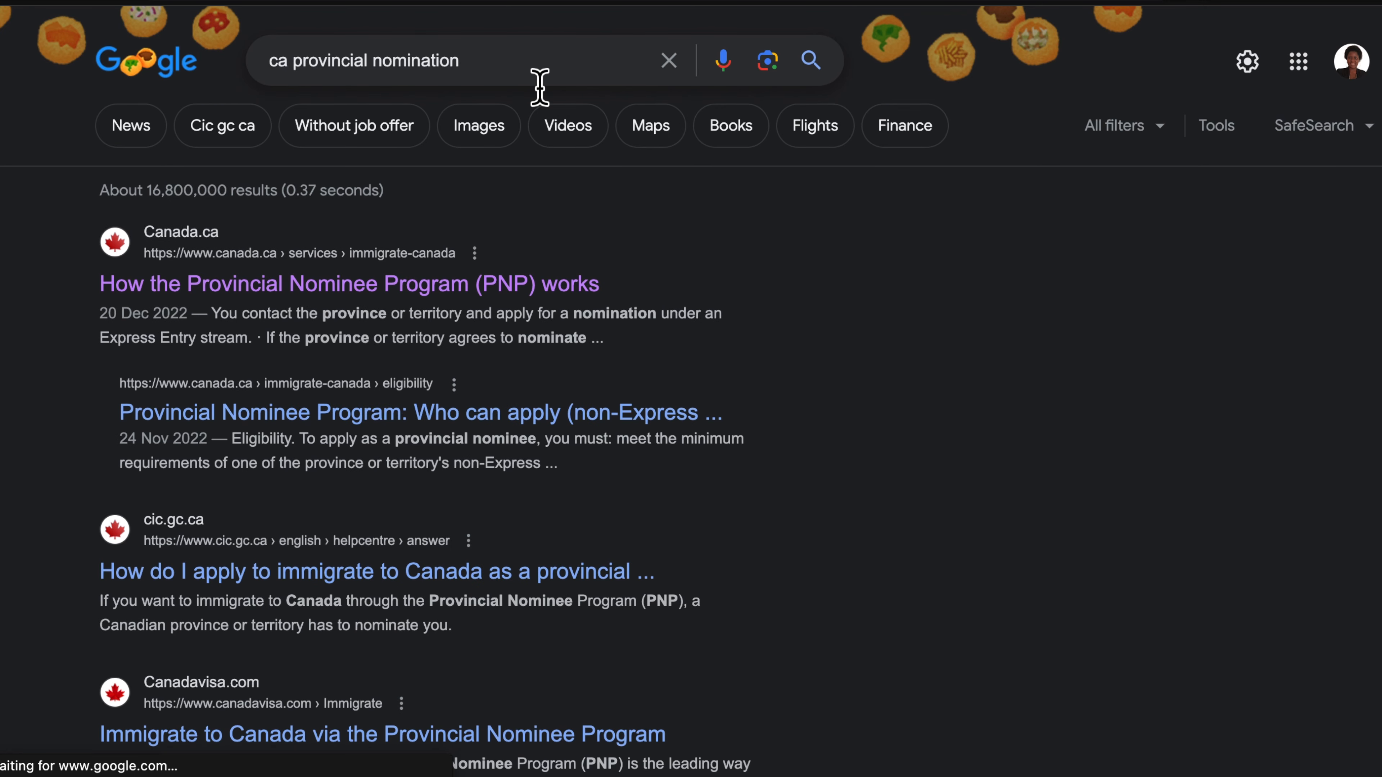
# Open the Canada.ca page "How the Provincial Nominee Program (PNP) works" and find its list of provinces and territories.
pyautogui.scroll(-2, 599, 275)
pyautogui.scroll(1, 490, 234)
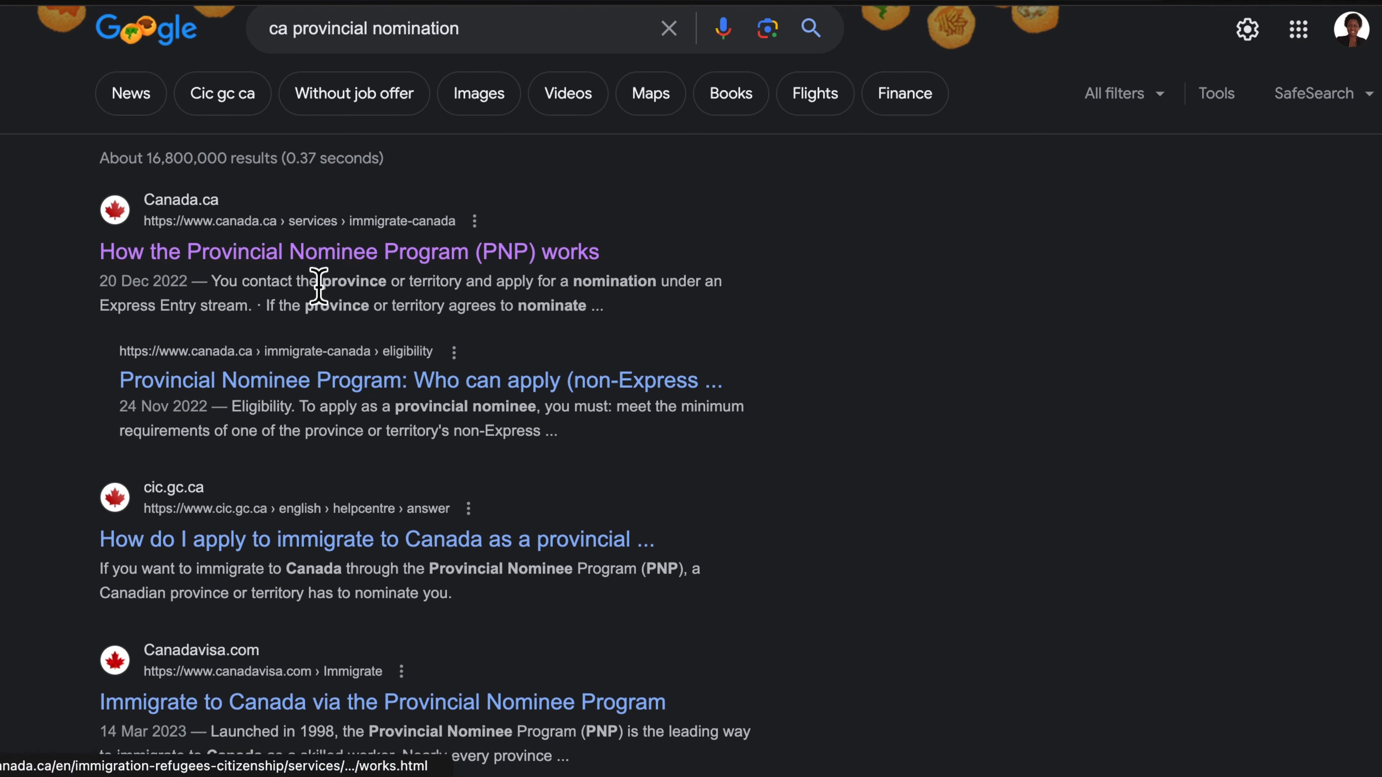
pyautogui.scroll(-1, 386, 284)
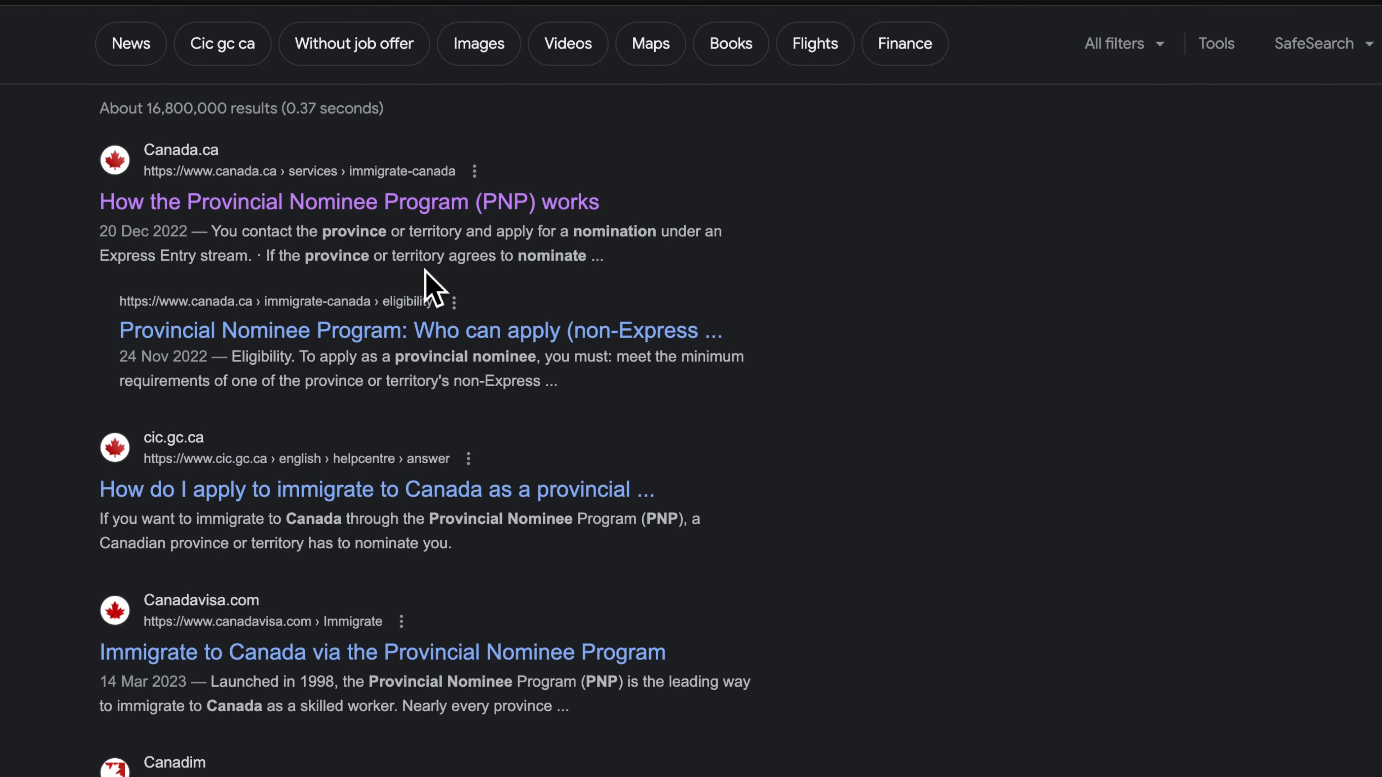
pyautogui.click(298, 202)
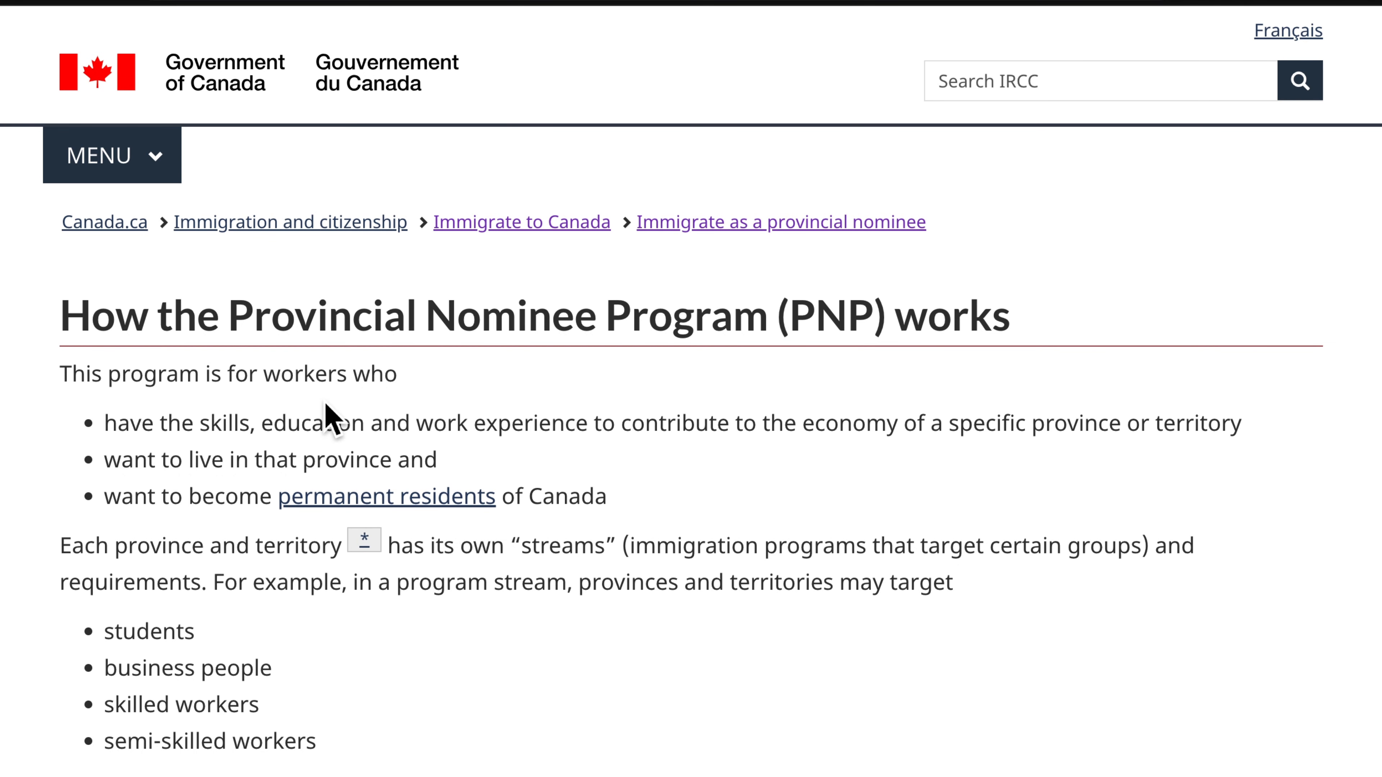
pyautogui.scroll(-20, 325, 405)
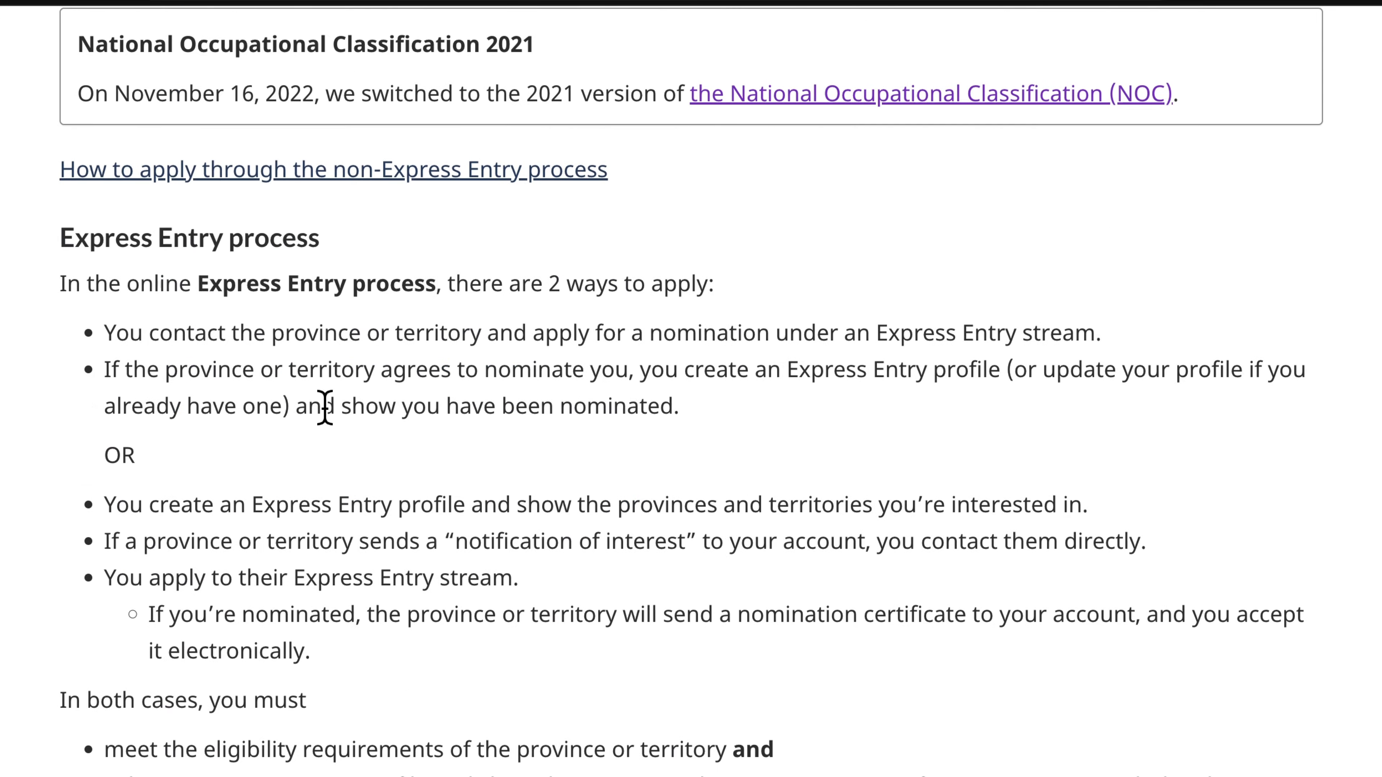
pyautogui.scroll(-20, 325, 407)
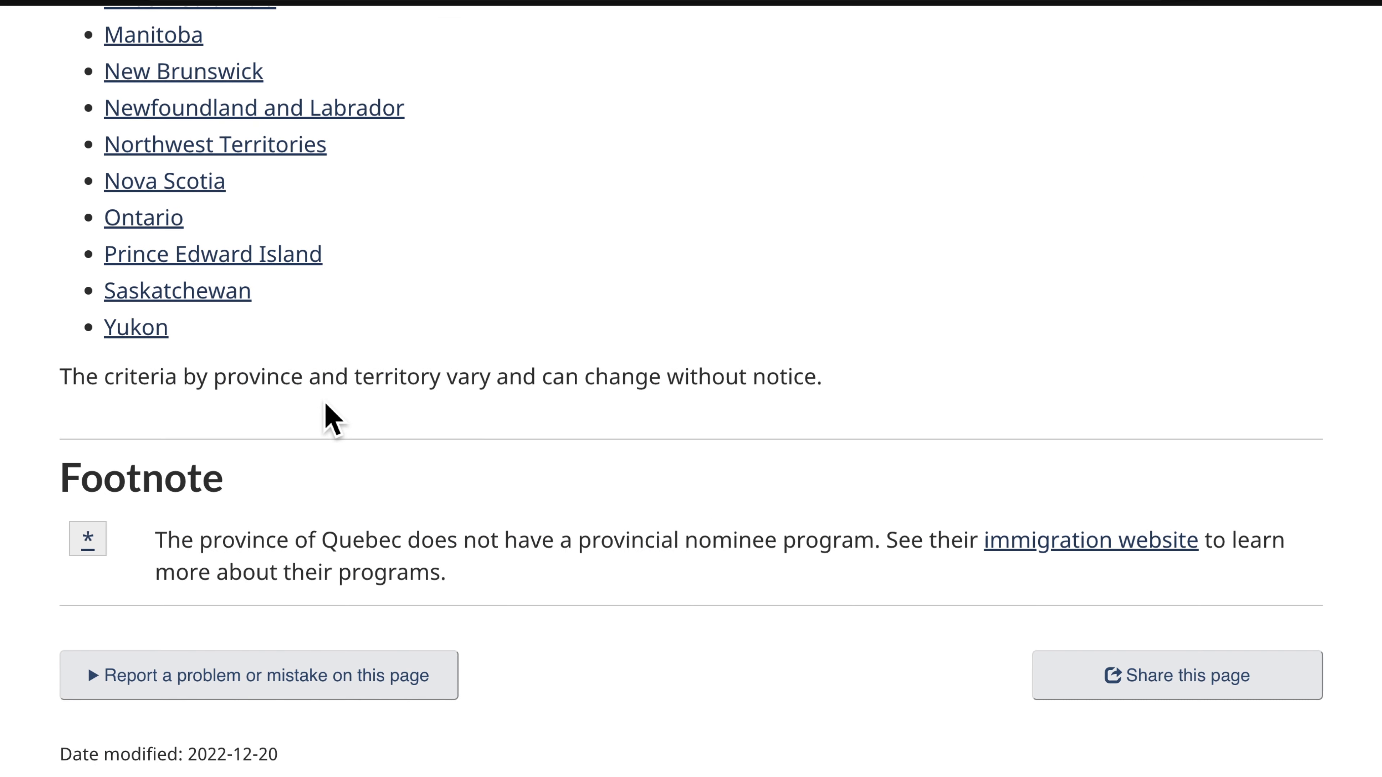
pyautogui.scroll(3, 326, 408)
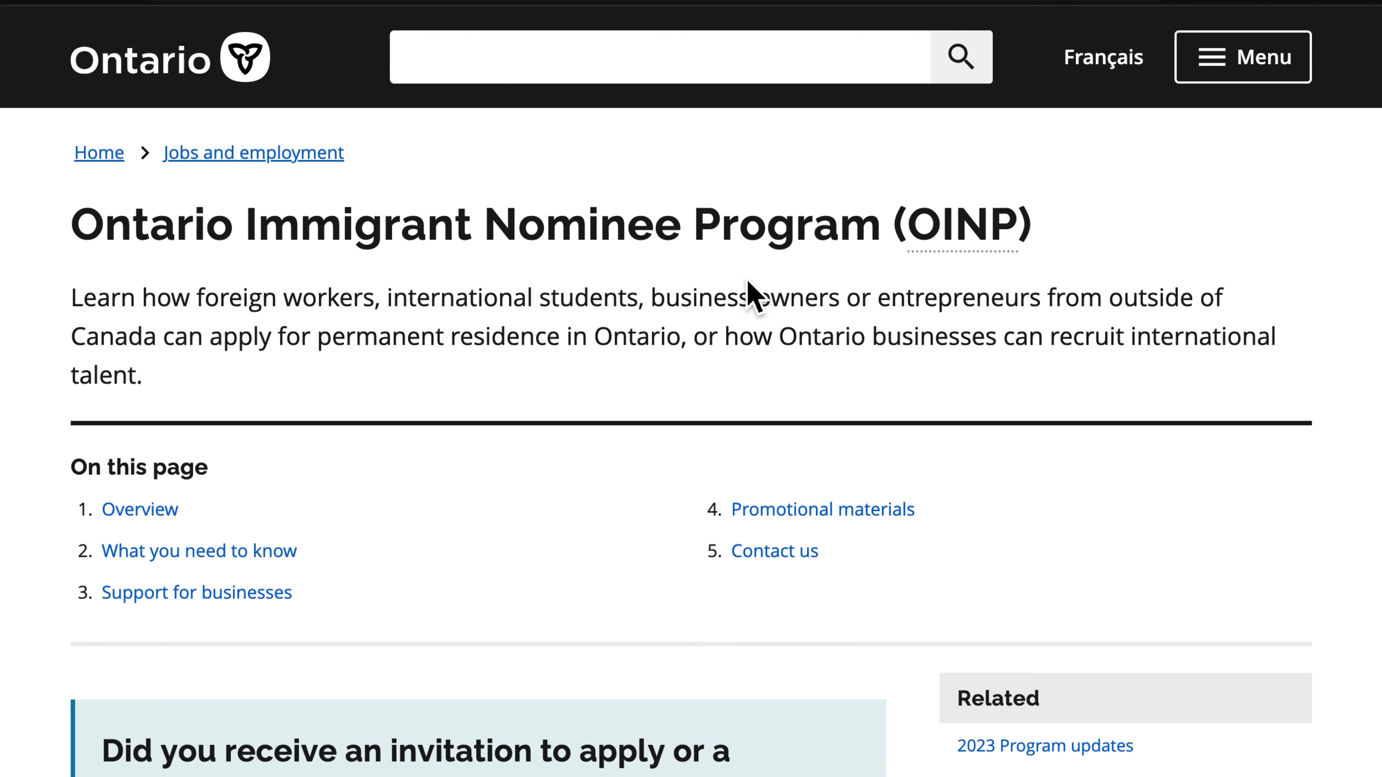
# Examine the Ontario Immigrant Nominee Program page for its job offer, Masters and PhD Graduate, skilled worker and Entrepreneur streams.
pyautogui.scroll(-1, 747, 294)
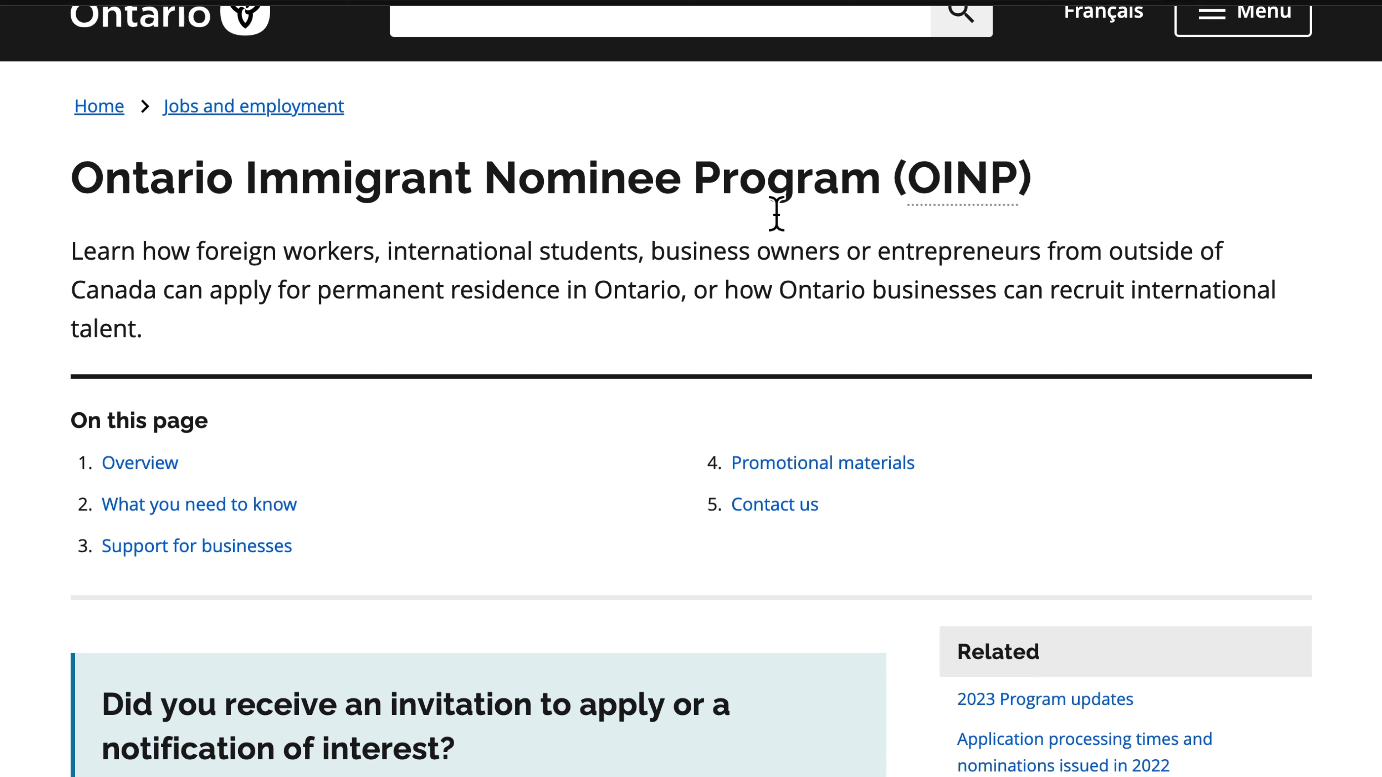
pyautogui.scroll(-15, 777, 214)
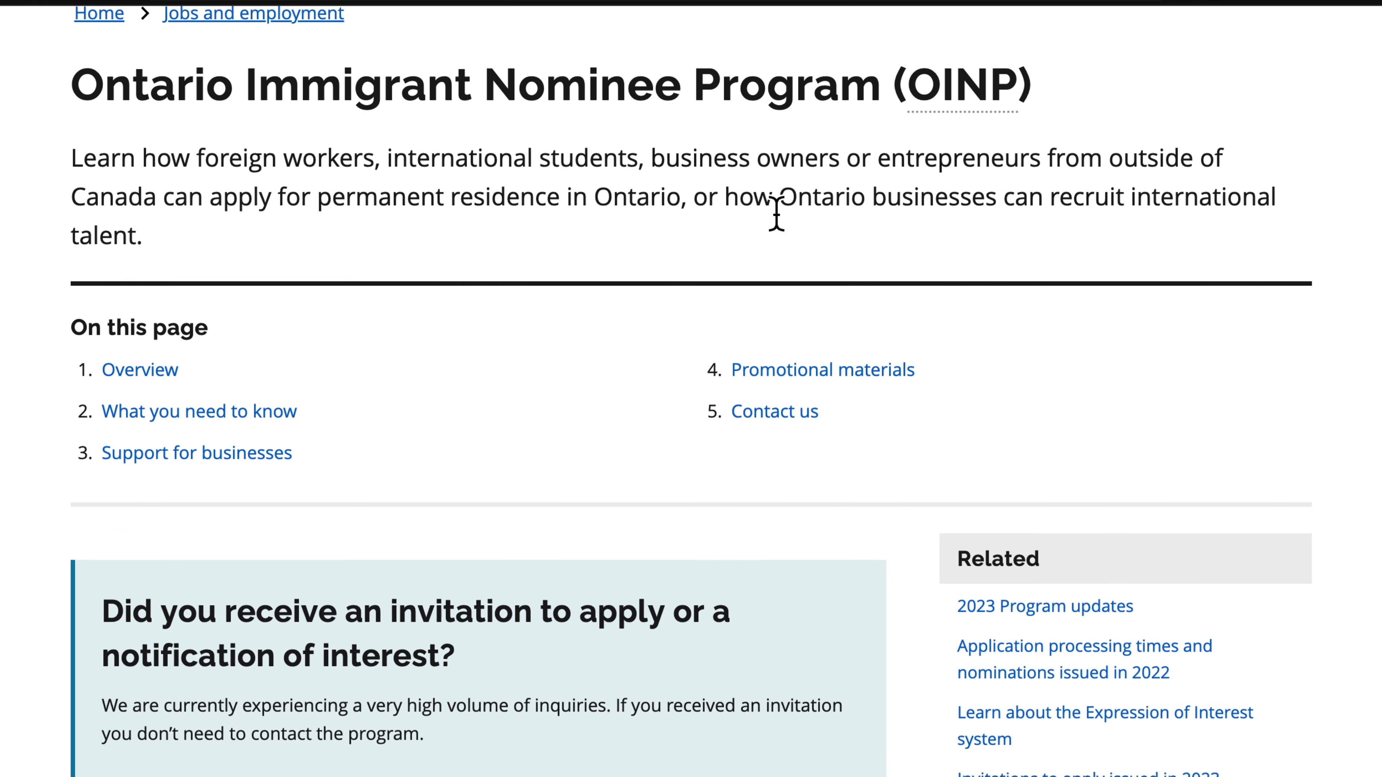
pyautogui.scroll(-15, 779, 213)
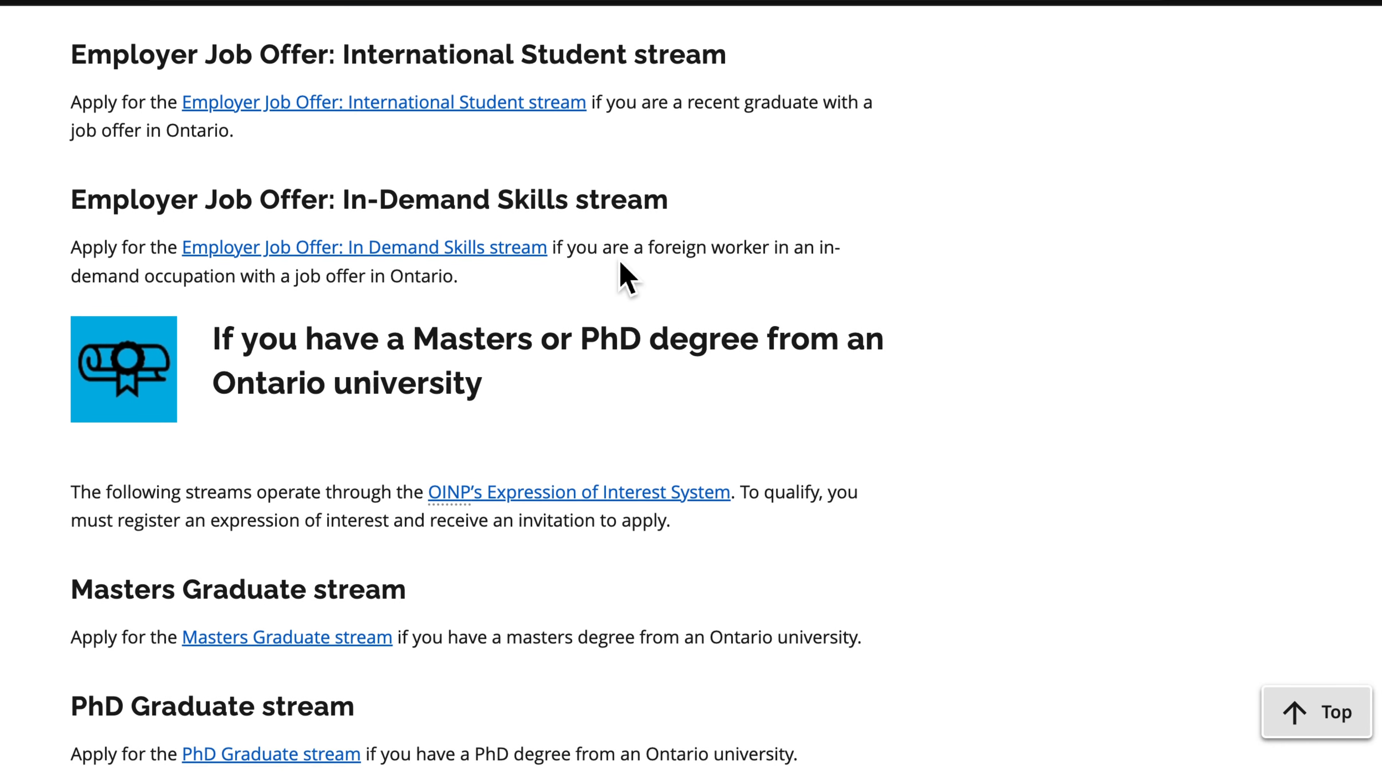
pyautogui.scroll(4, 626, 275)
pyautogui.scroll(-20, 555, 365)
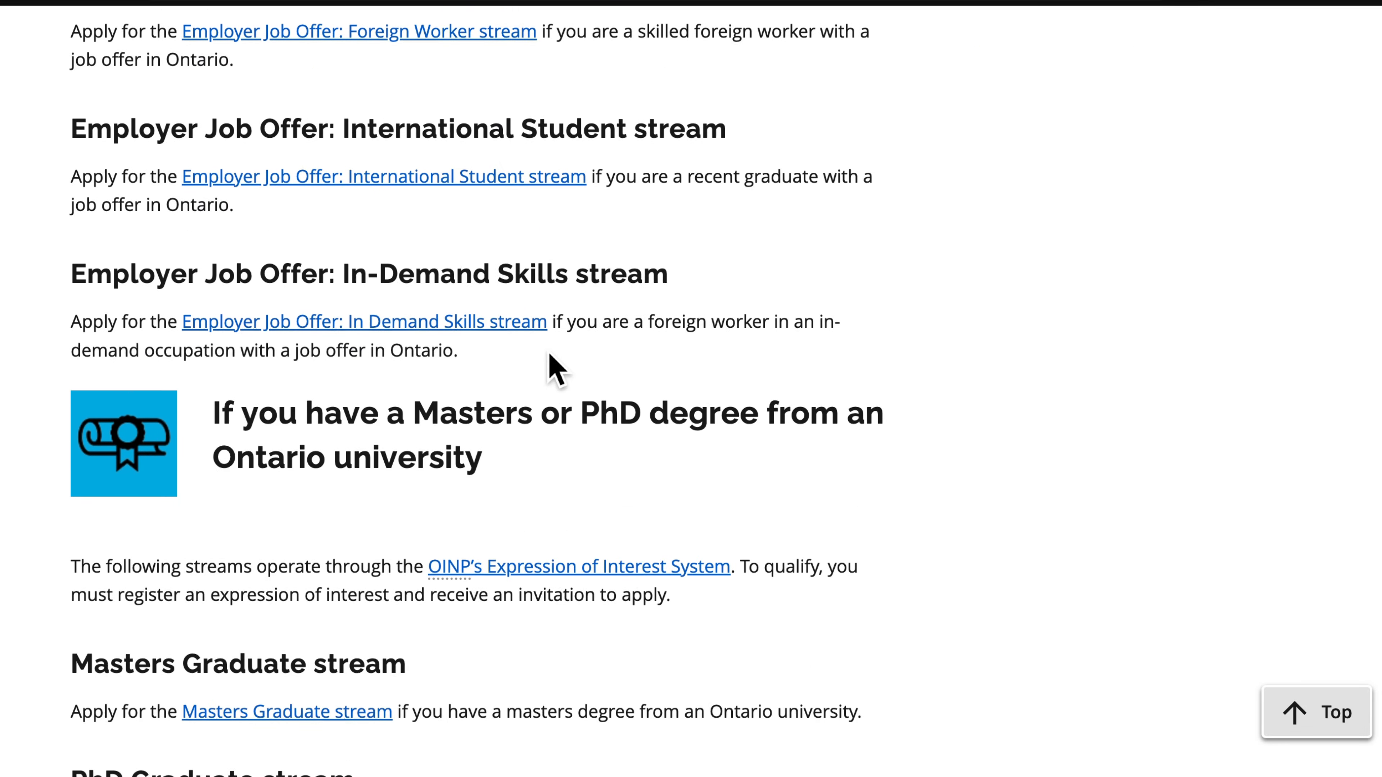
pyautogui.scroll(-8, 555, 364)
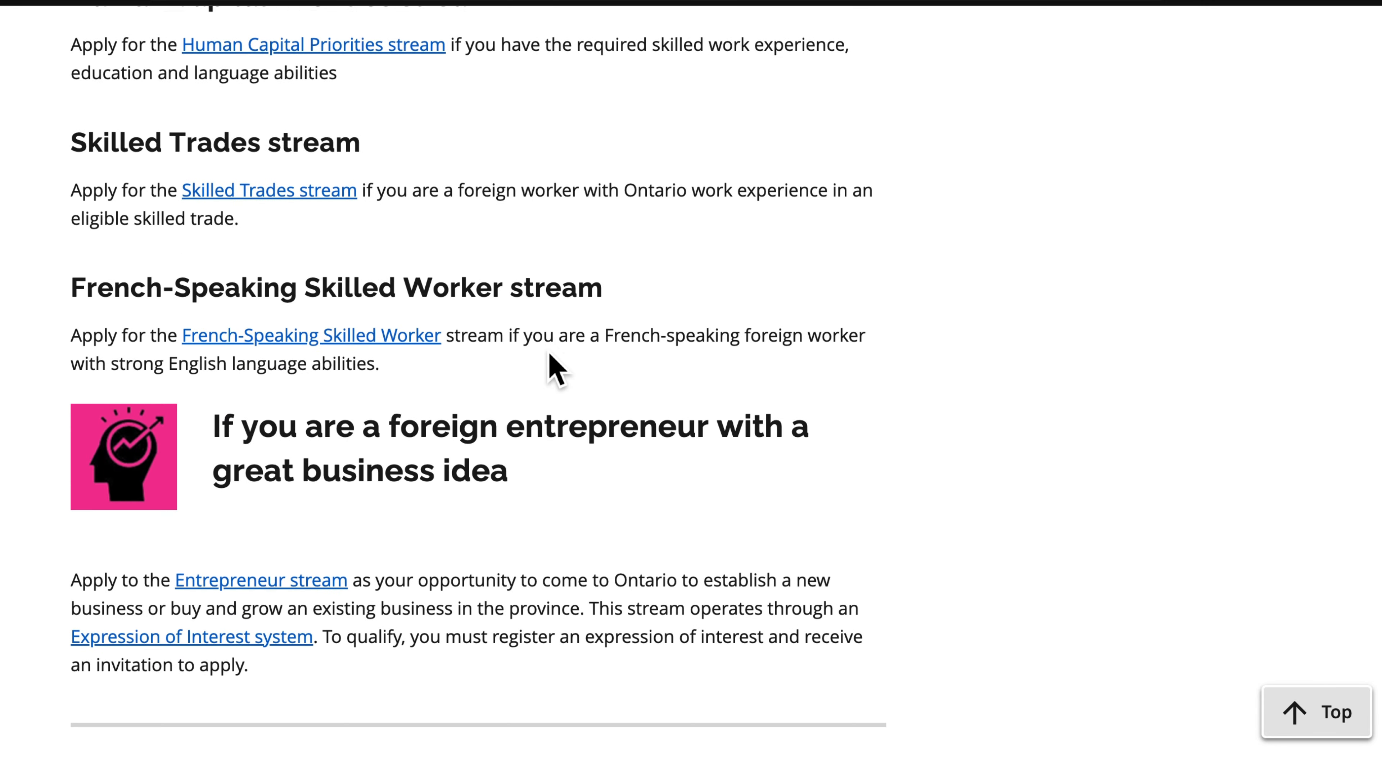
pyautogui.scroll(-1, 555, 369)
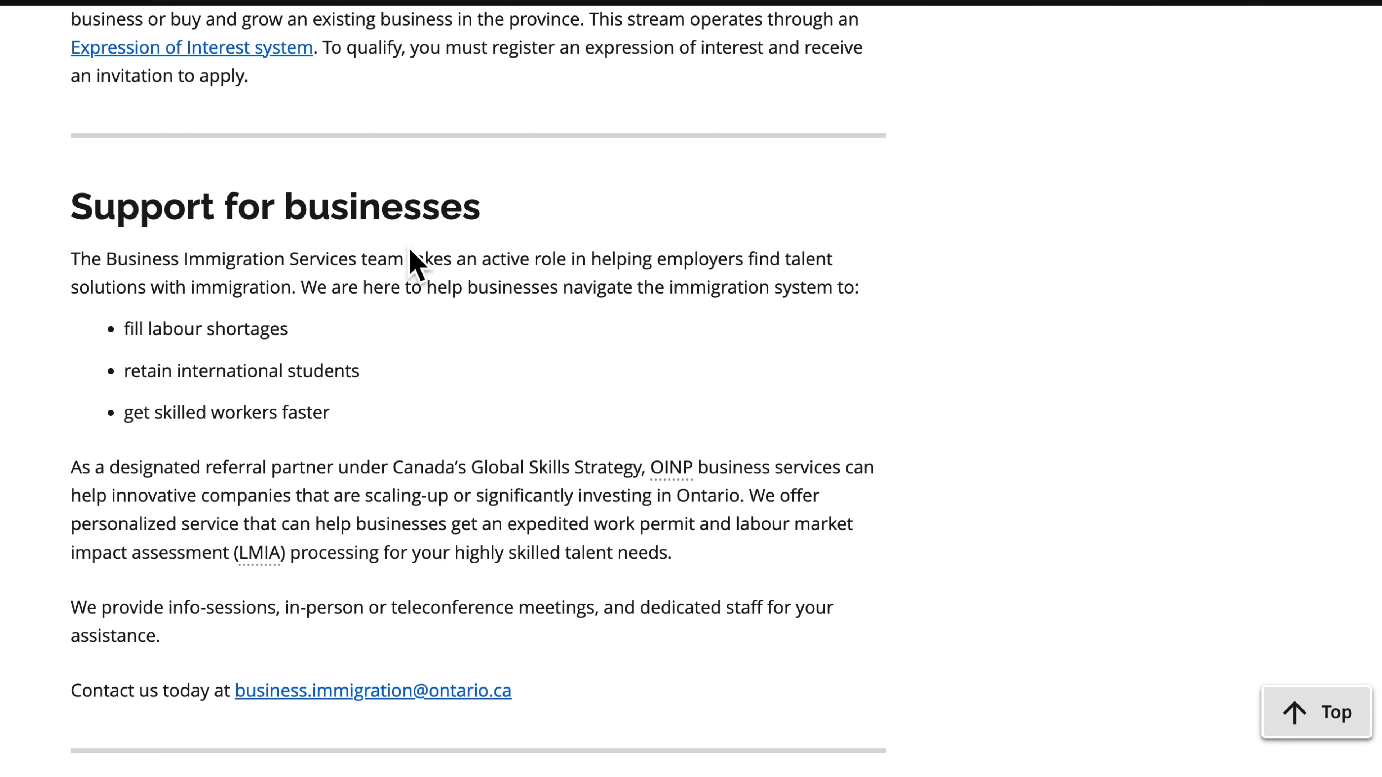
pyautogui.scroll(15, 410, 266)
pyautogui.scroll(10, 728, 142)
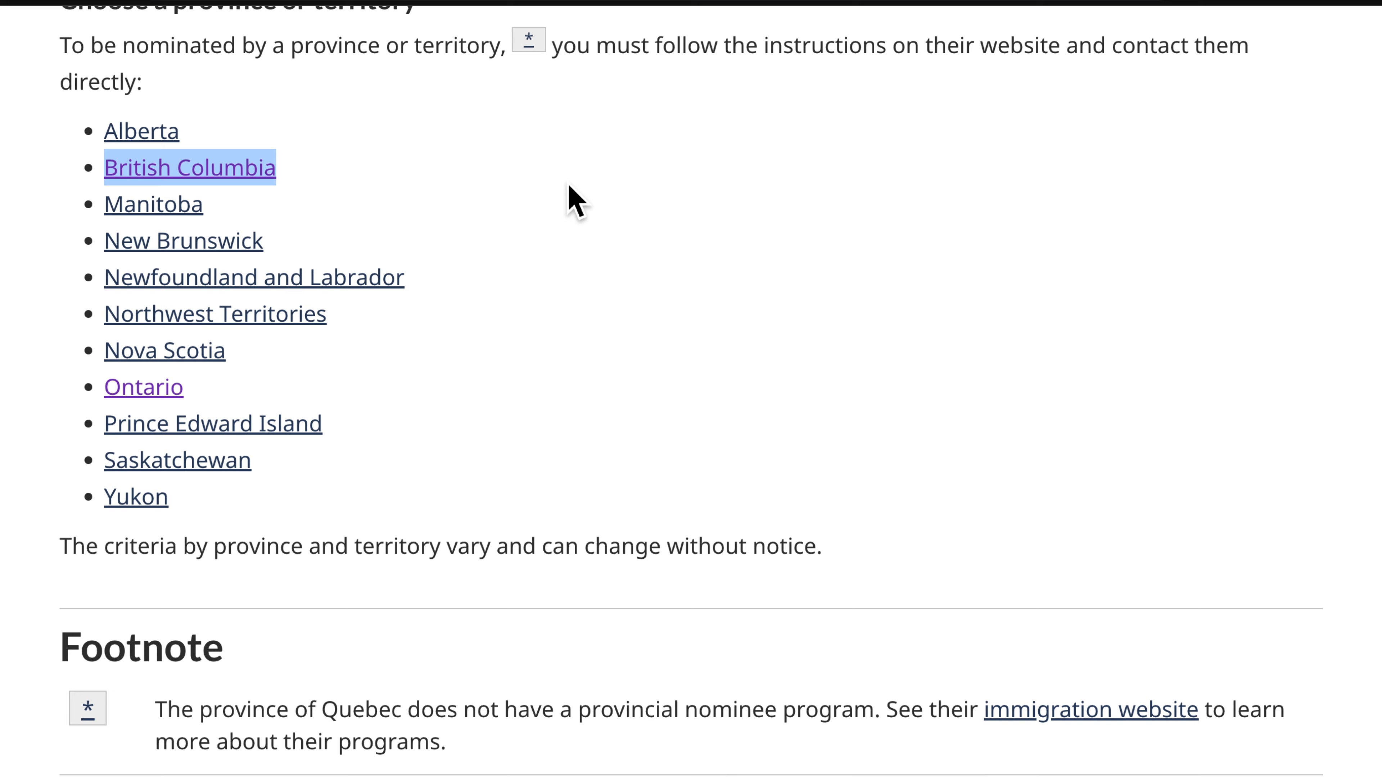
# Return to the score questionnaire and answer "No" to having a valid job offer supported by a Labour Market Impact Assessment.
pyautogui.scroll(3, 566, 198)
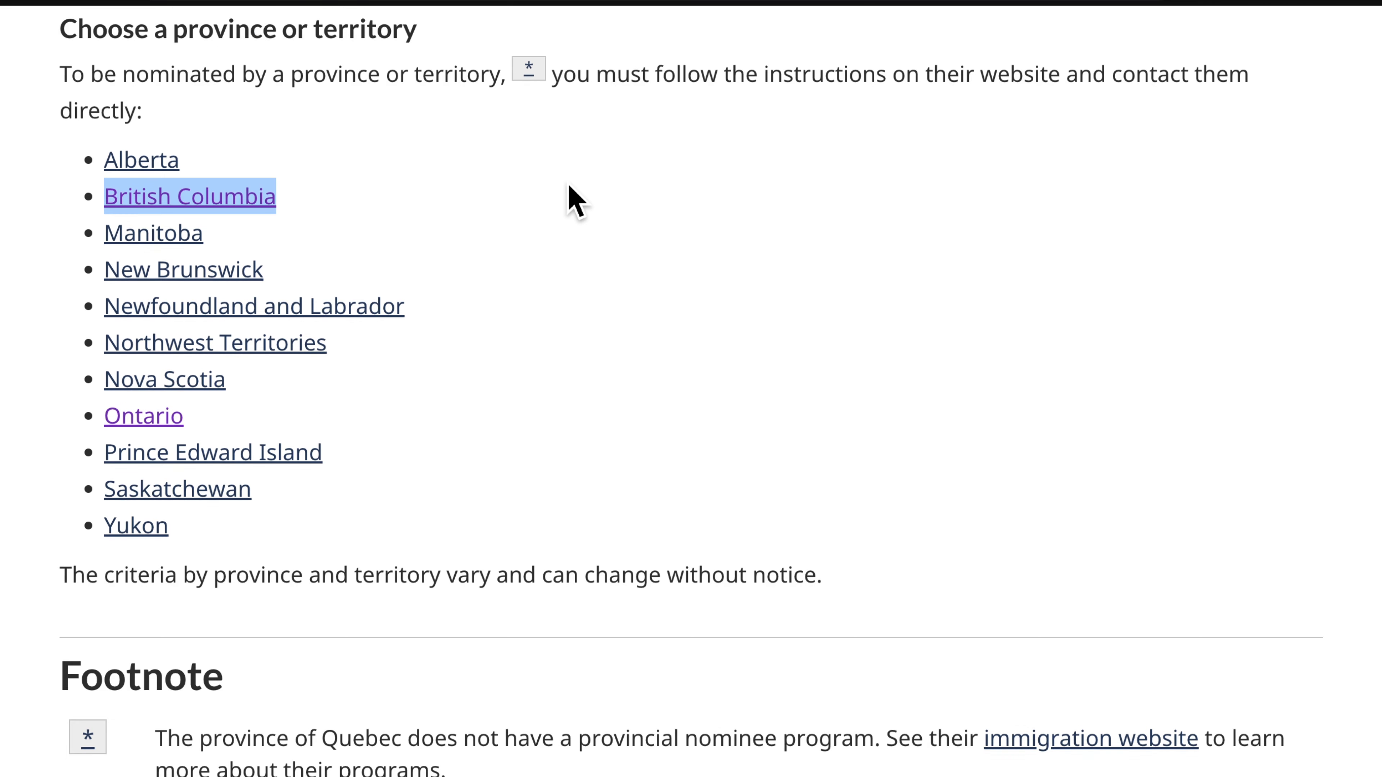
pyautogui.click(530, 312)
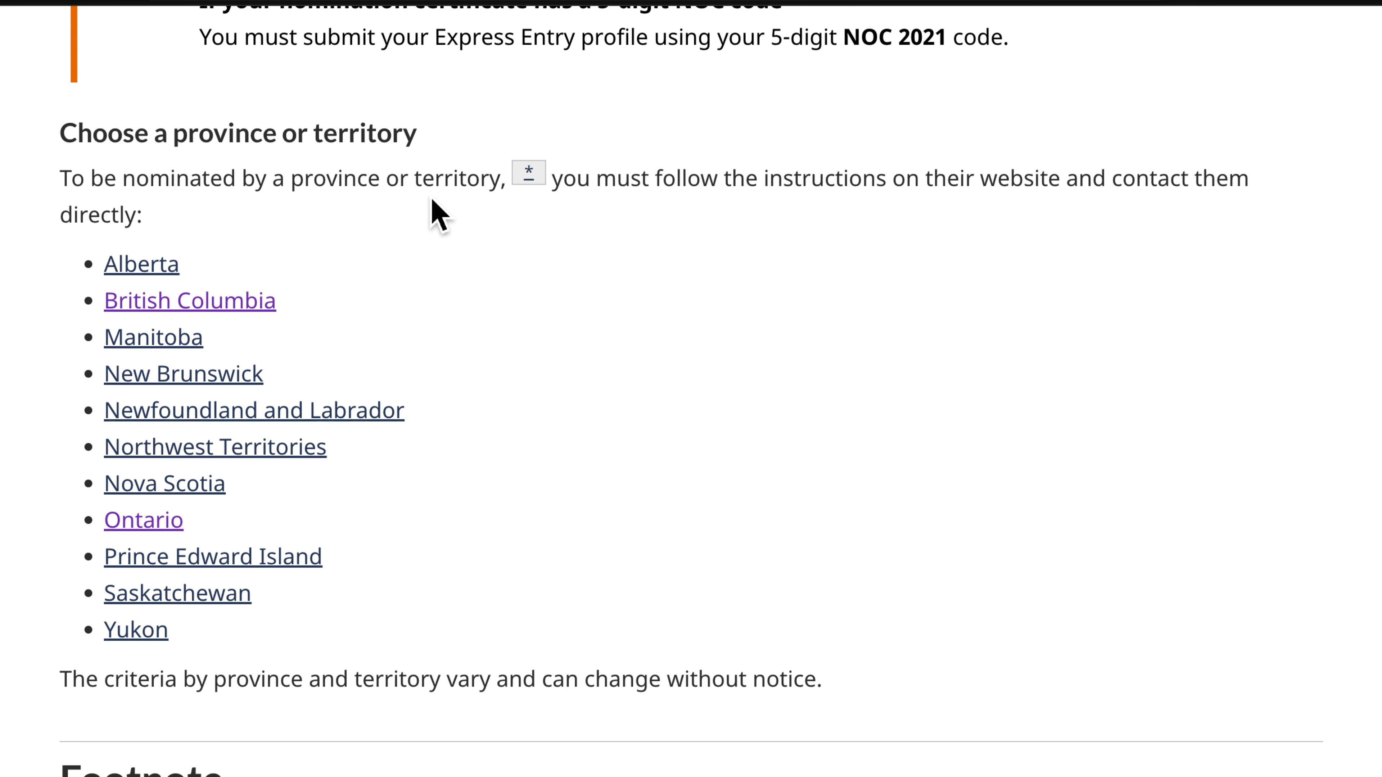
pyautogui.click(501, 1)
pyautogui.scroll(-6, 409, 319)
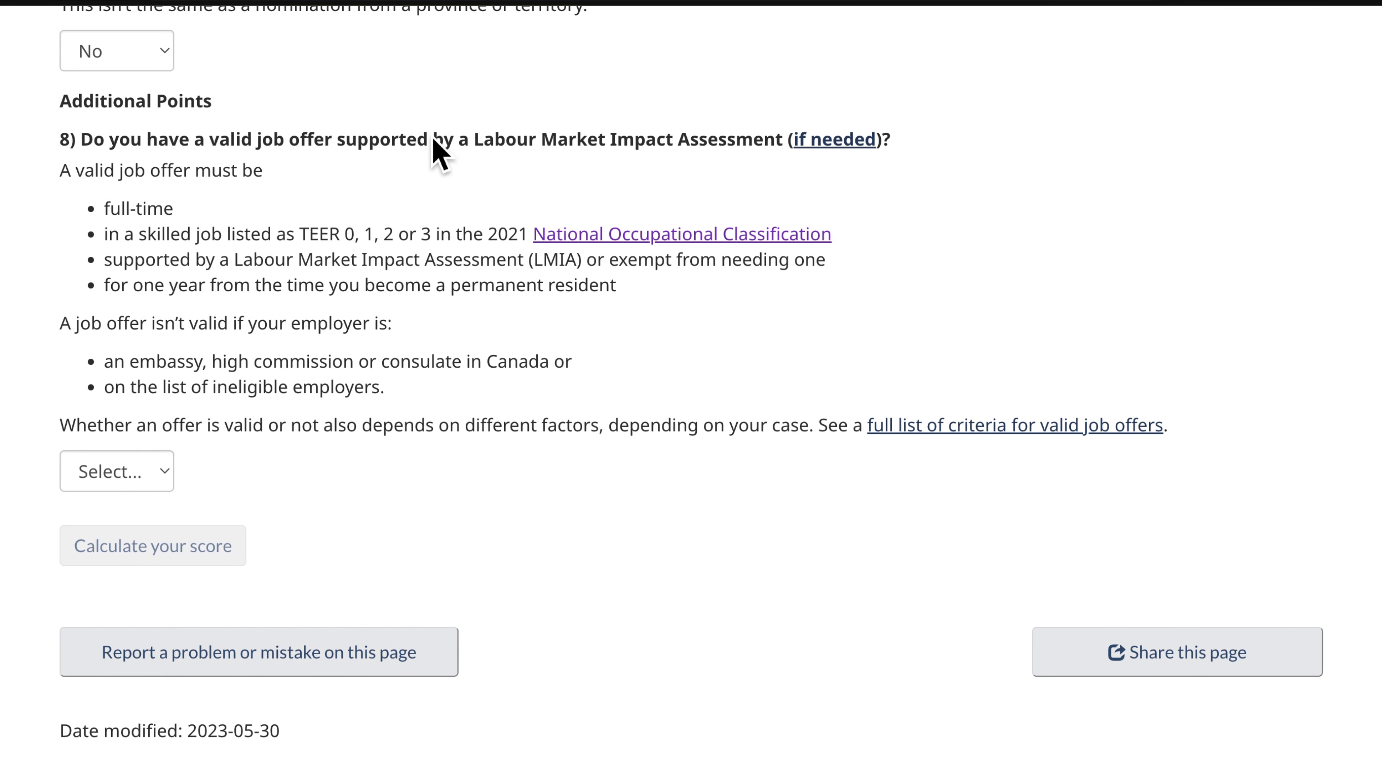
pyautogui.click(156, 478)
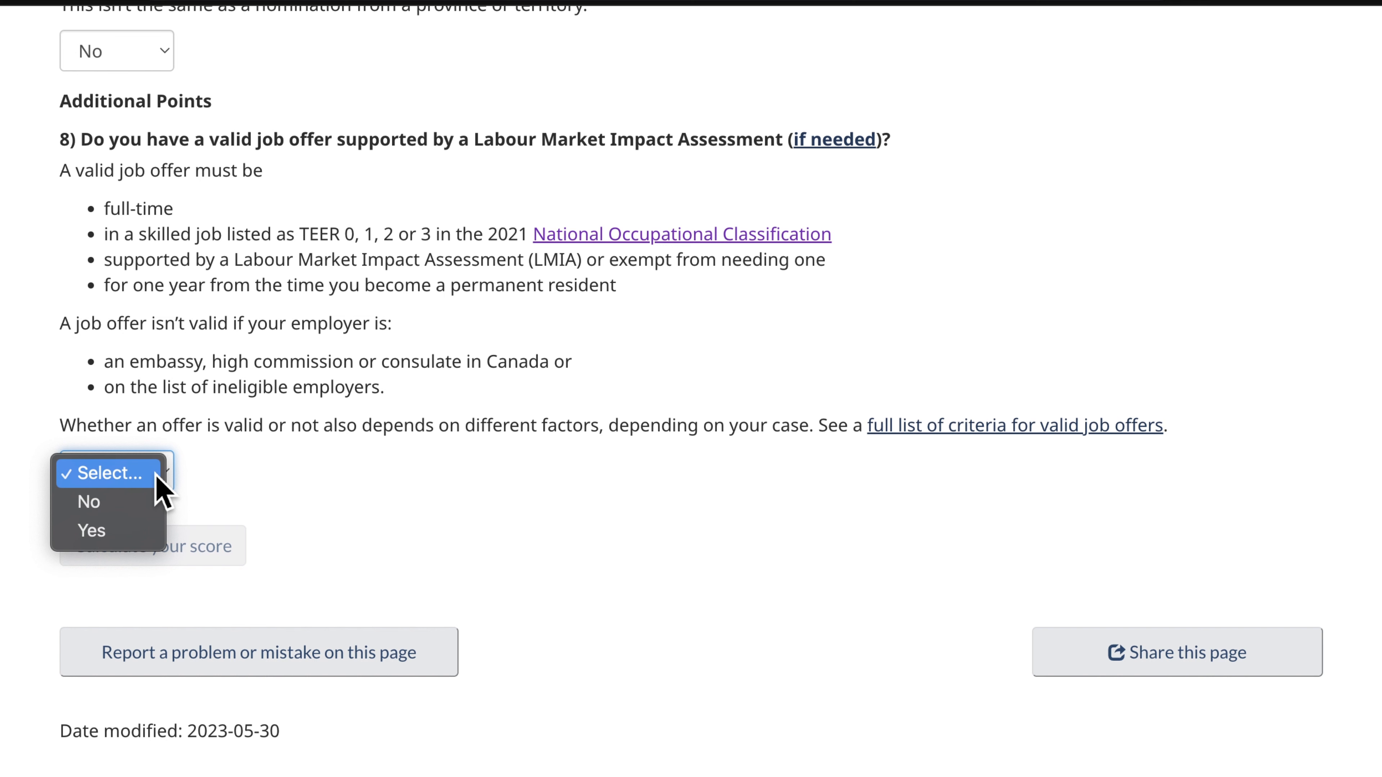
pyautogui.click(123, 502)
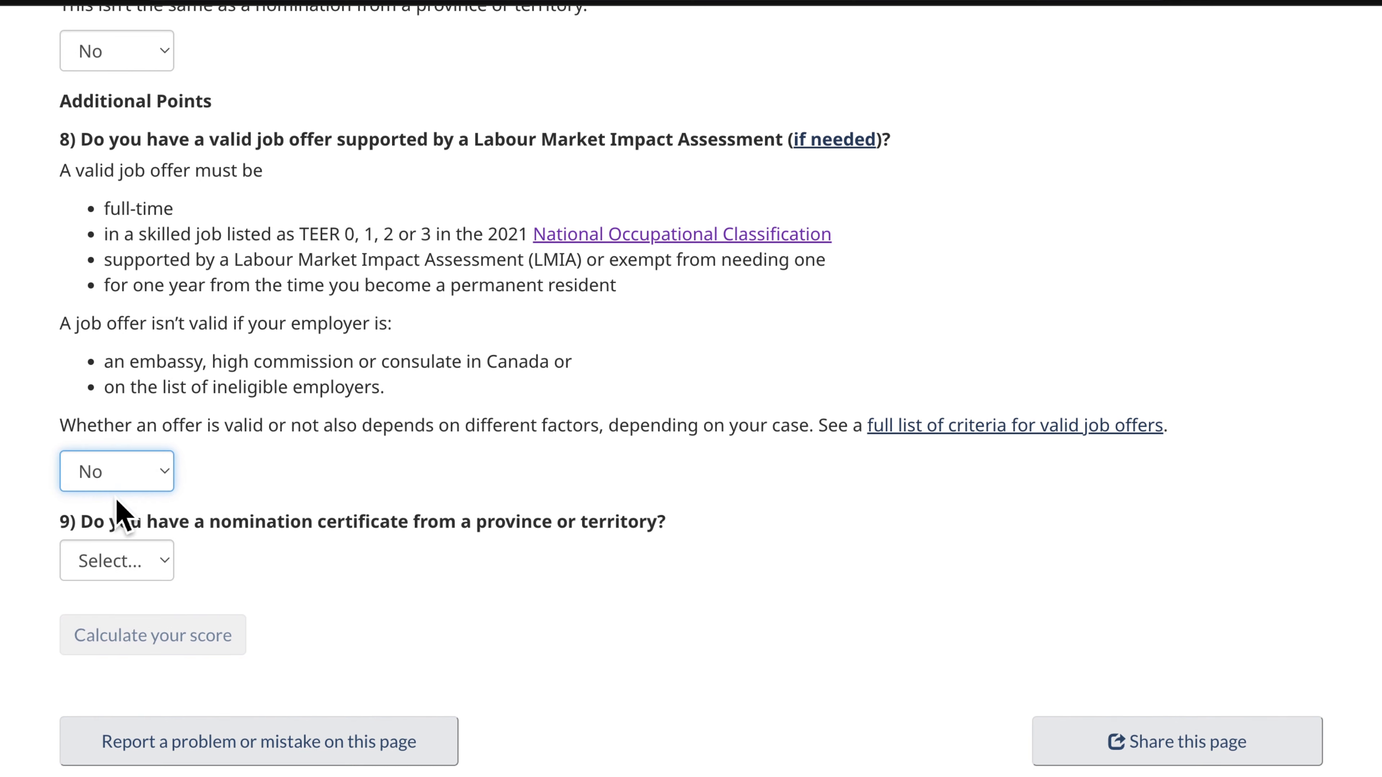
# Answer "No" to having a nomination certificate from a province or territory.
pyautogui.scroll(-5, 331, 426)
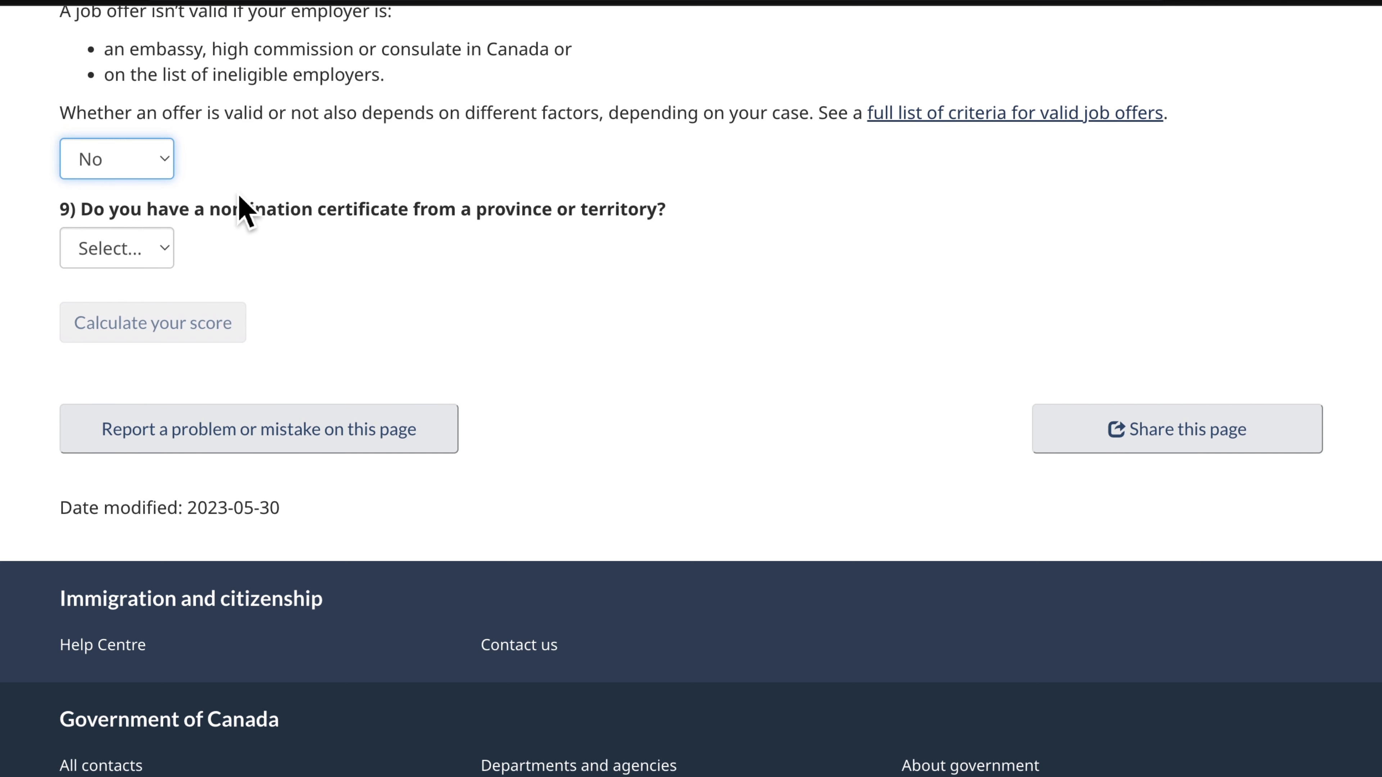
pyautogui.click(166, 249)
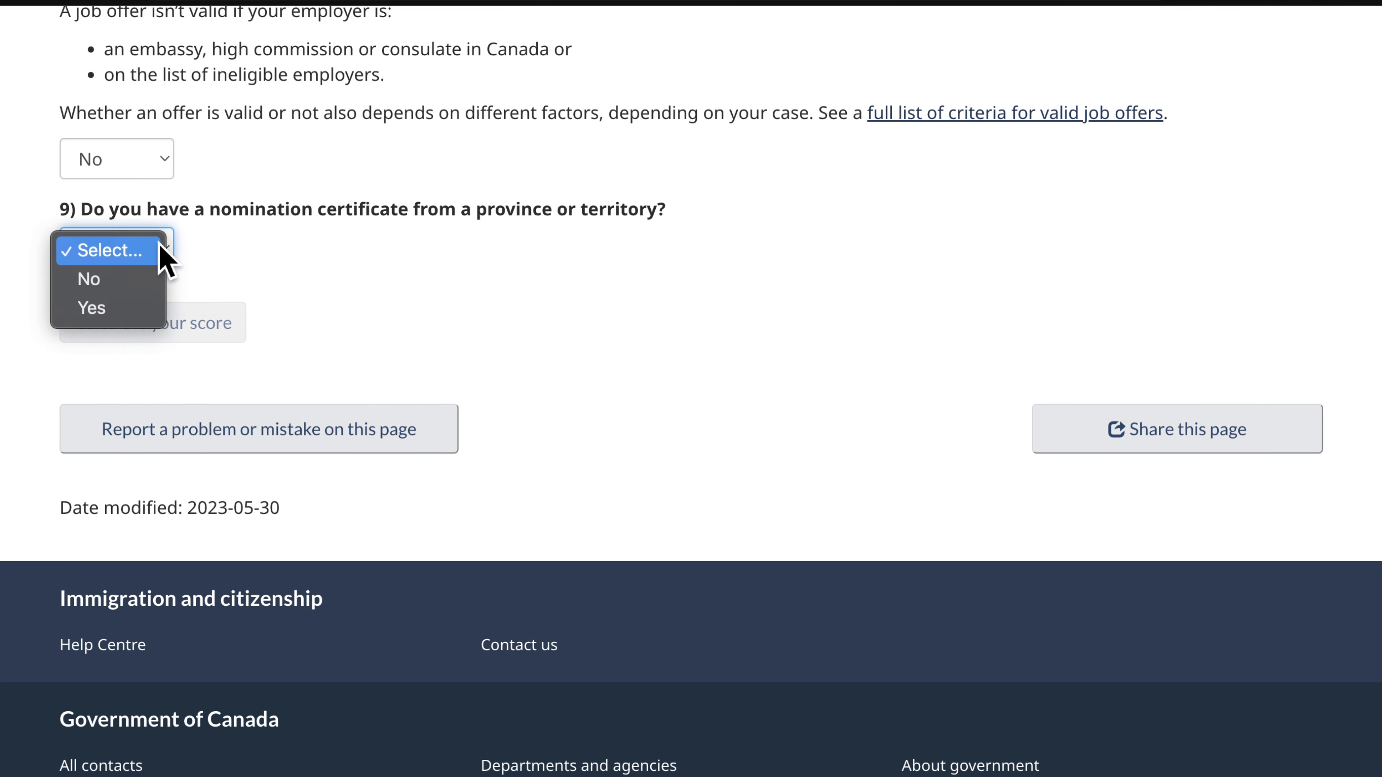
pyautogui.click(145, 280)
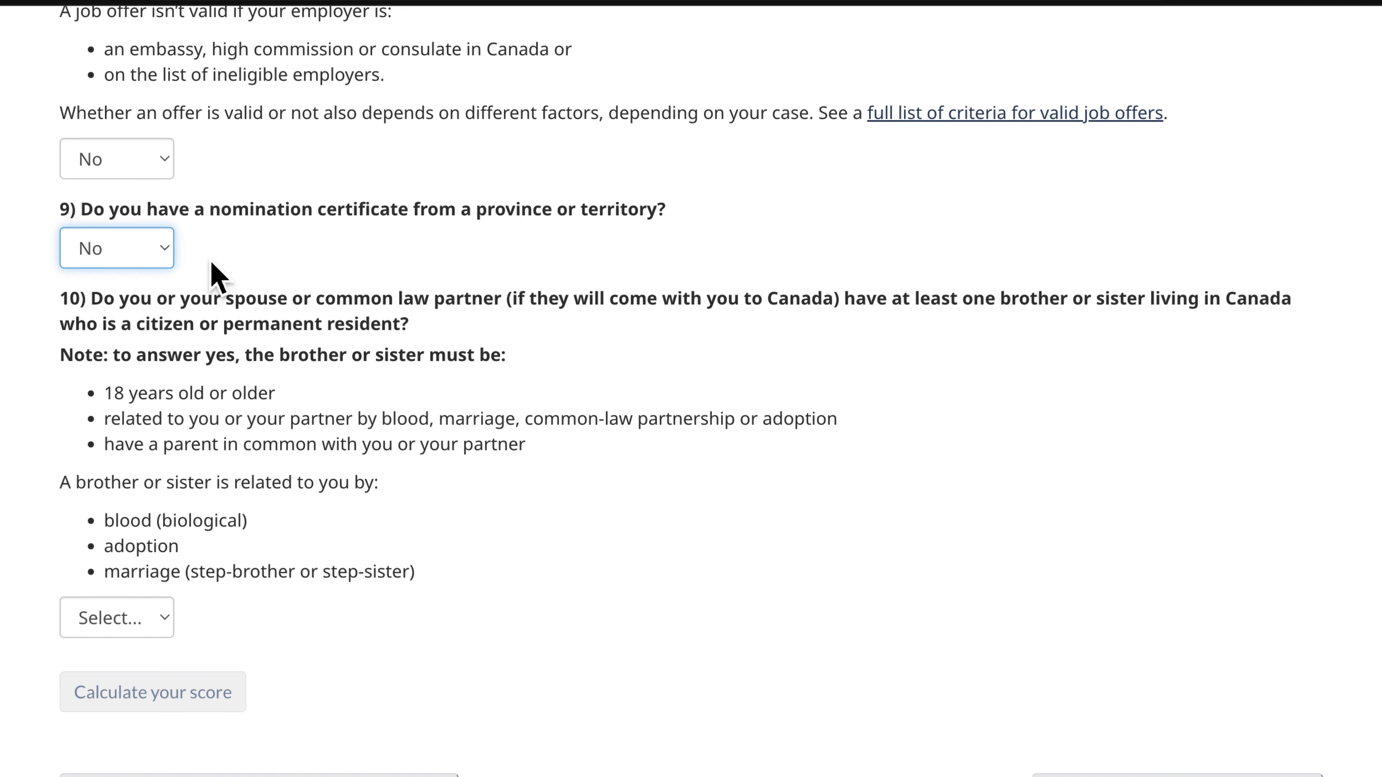
# Answer "Yes" to the applicant or spouse having a brother or sister living in Canada as a citizen or permanent resident.
pyautogui.scroll(-3, 215, 275)
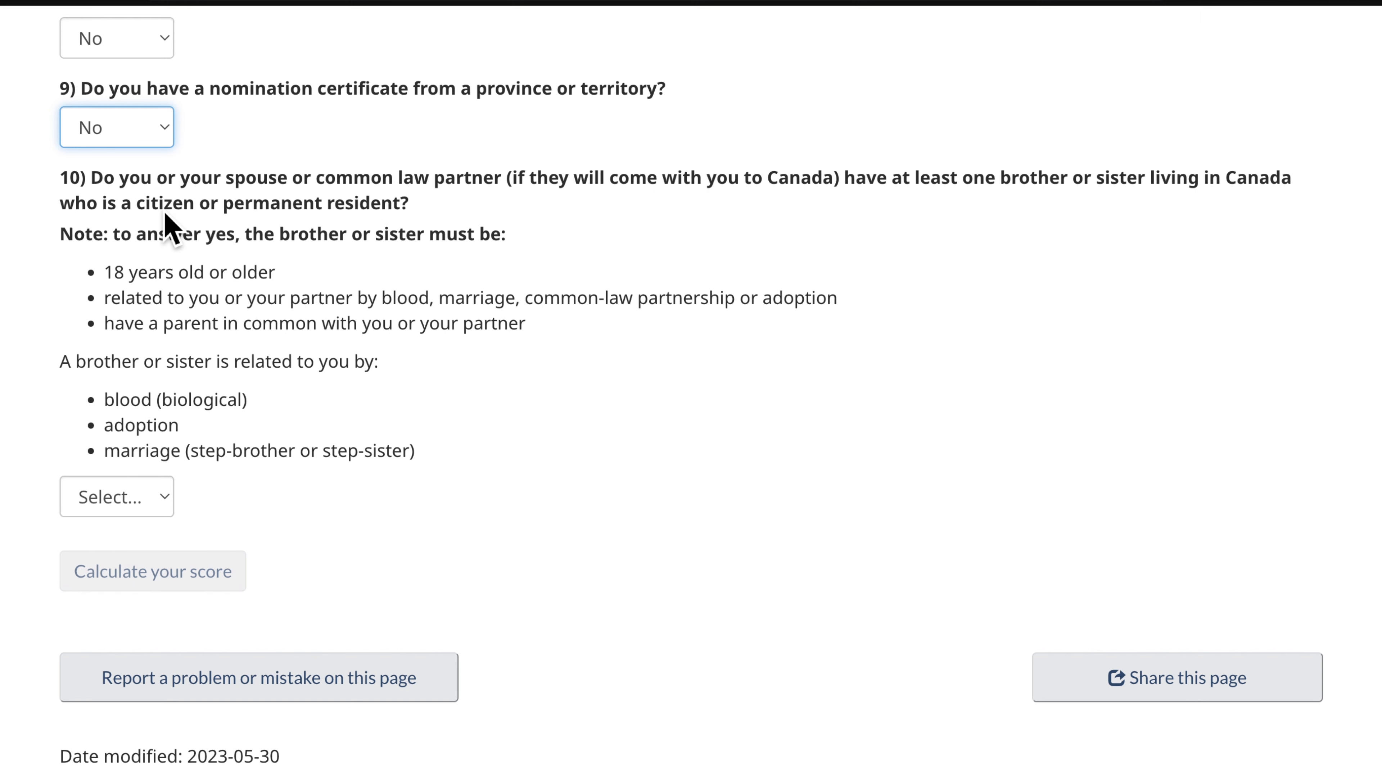
pyautogui.scroll(-2, 171, 226)
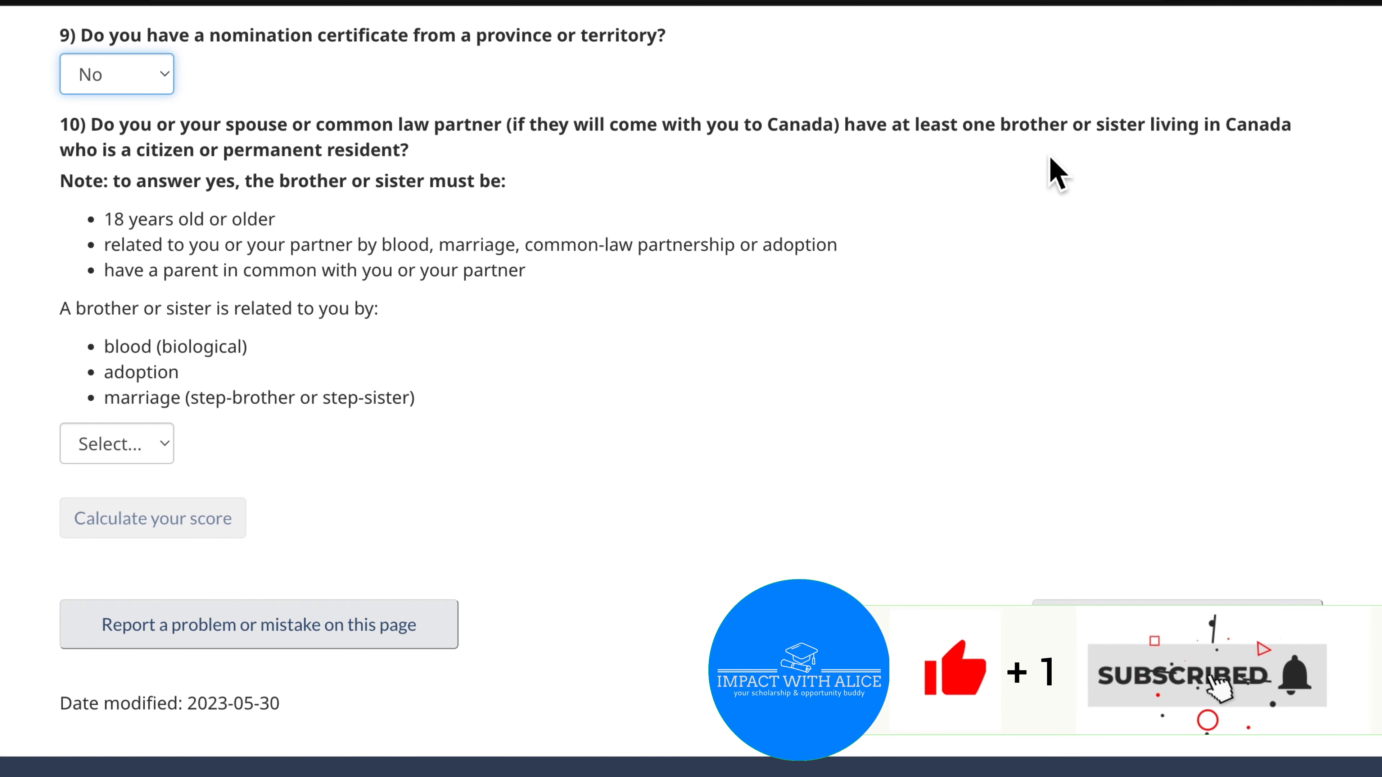
pyautogui.click(148, 451)
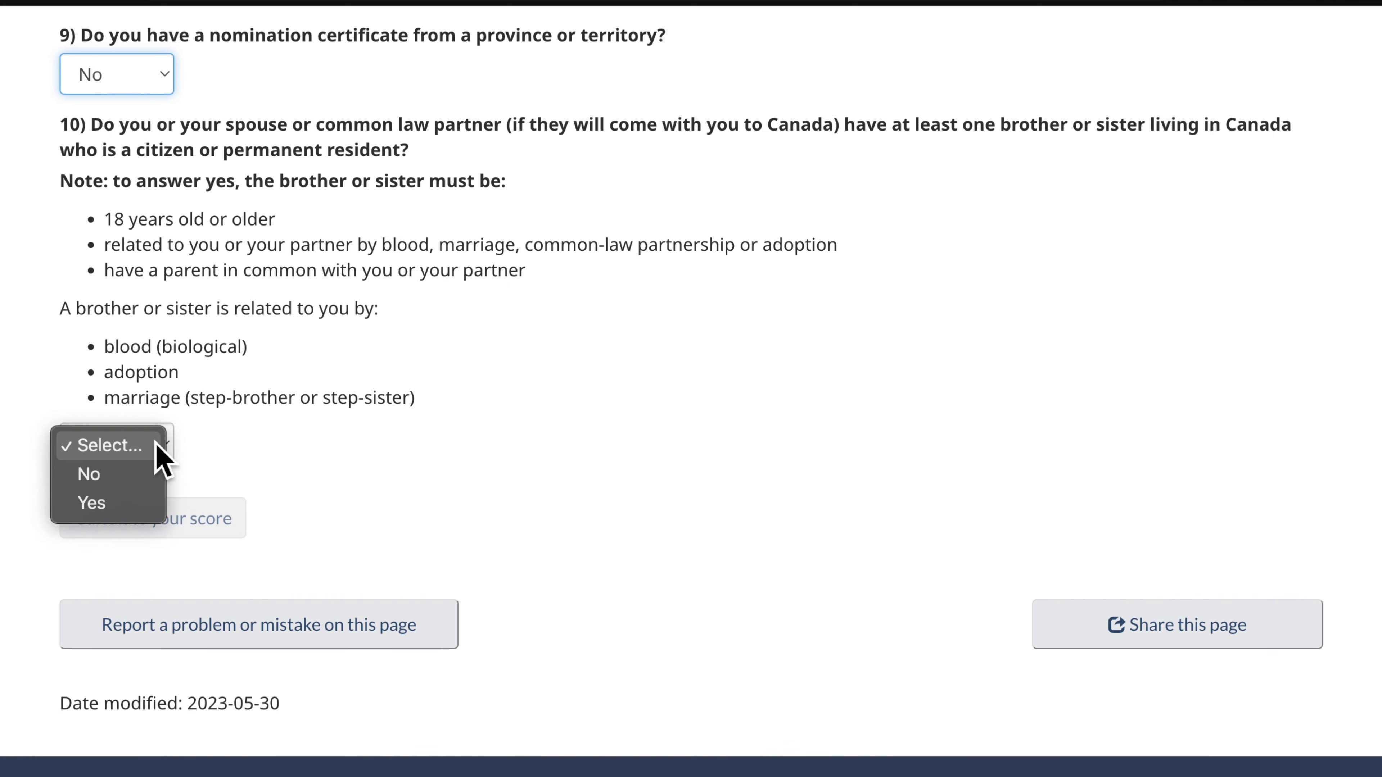
pyautogui.click(119, 503)
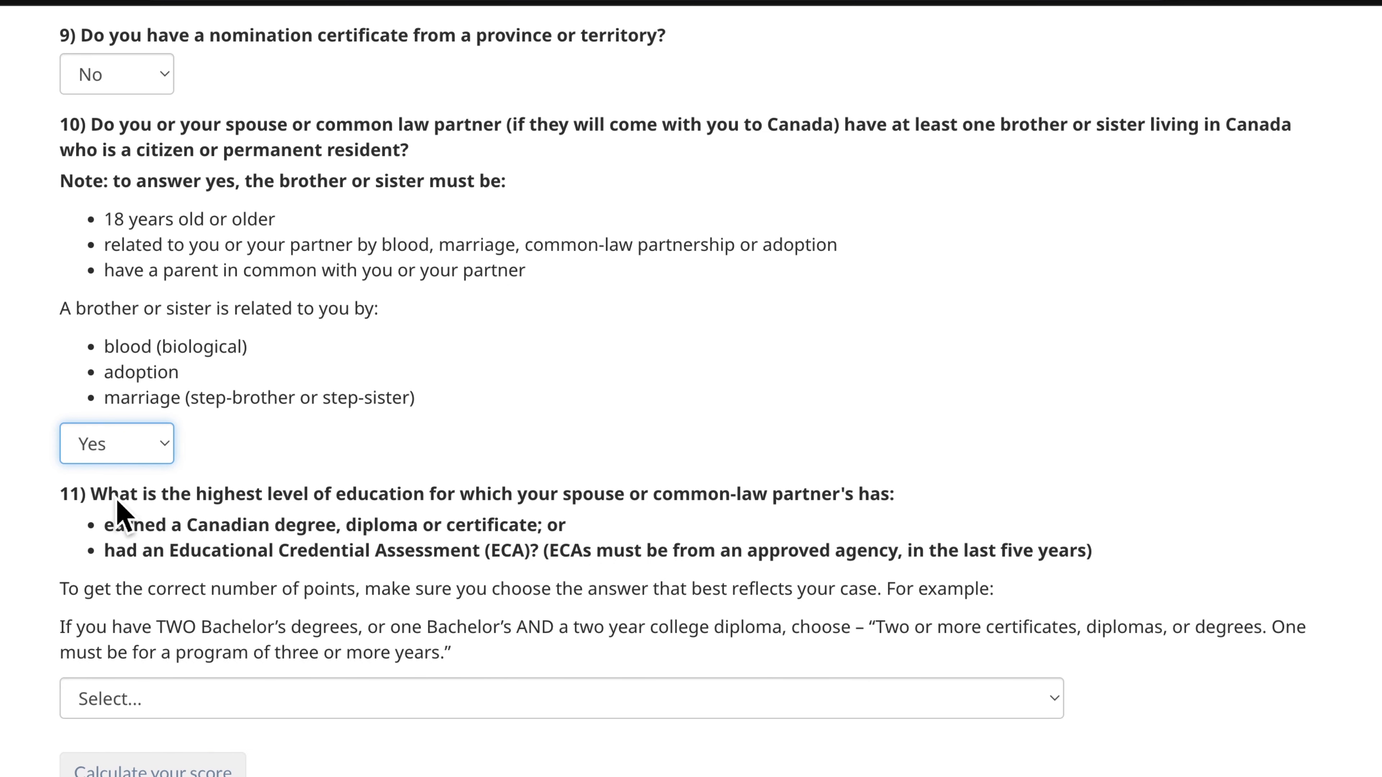
# Set the spouse's highest level of education to "Doctoral level university degree (PhD)".
pyautogui.scroll(-5, 261, 424)
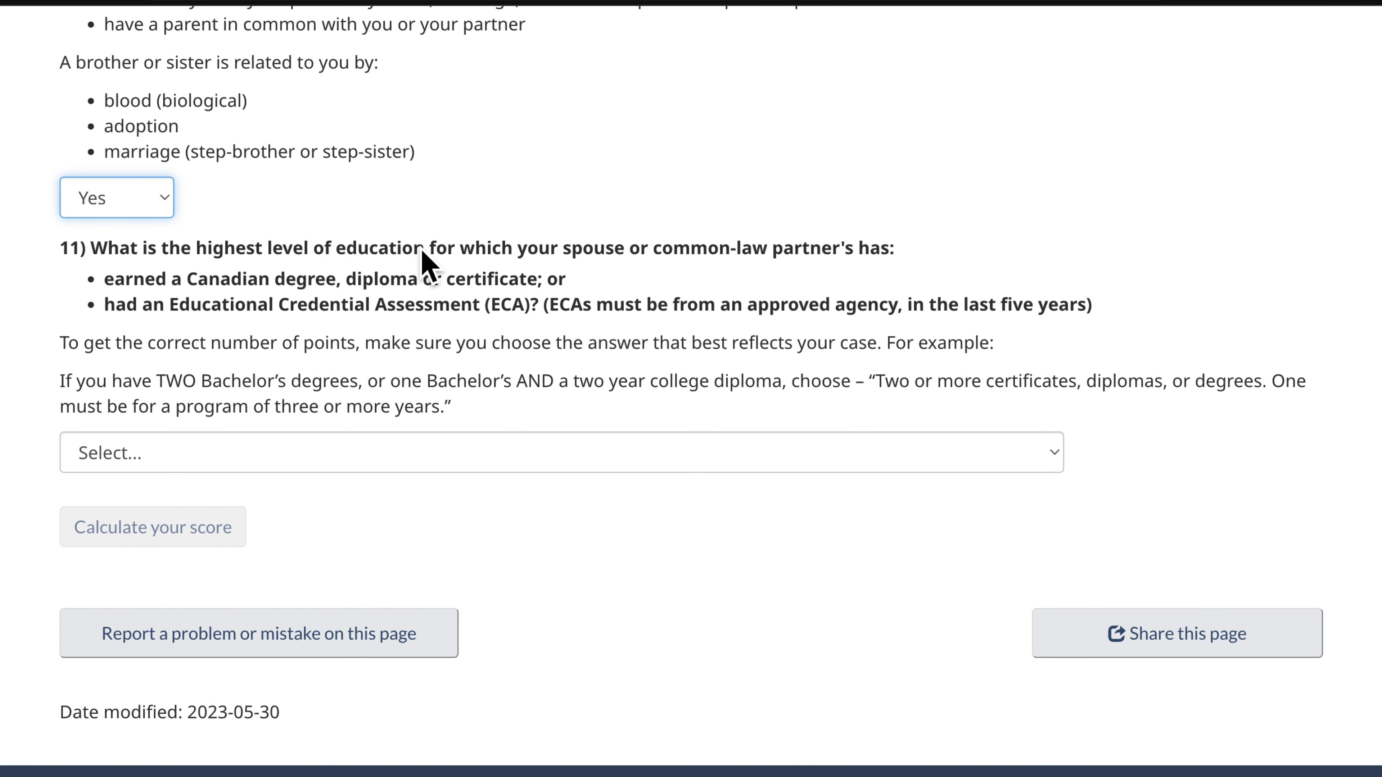
pyautogui.click(288, 451)
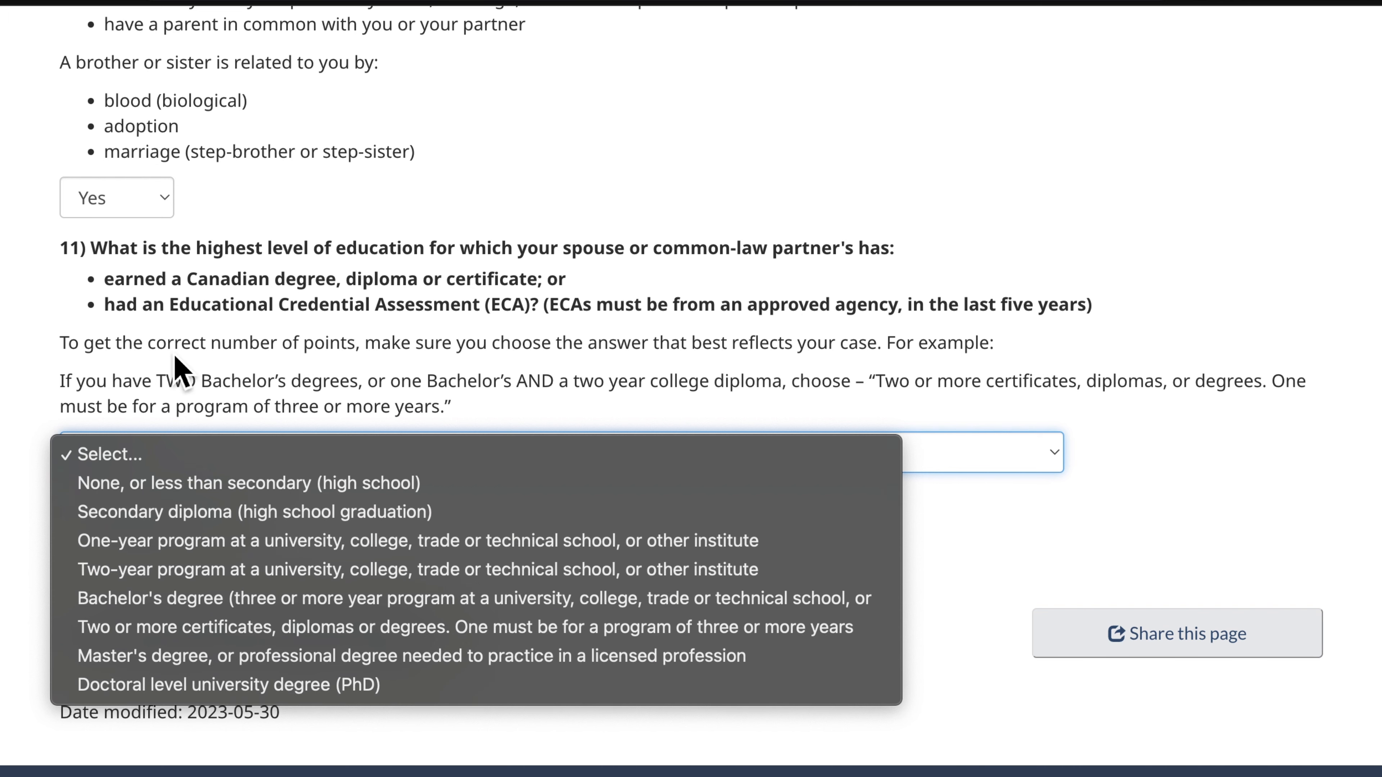
pyautogui.click(158, 685)
# Set the spouse's skilled work experience in Canada over the last ten years to "4 years".
pyautogui.scroll(-5, 284, 414)
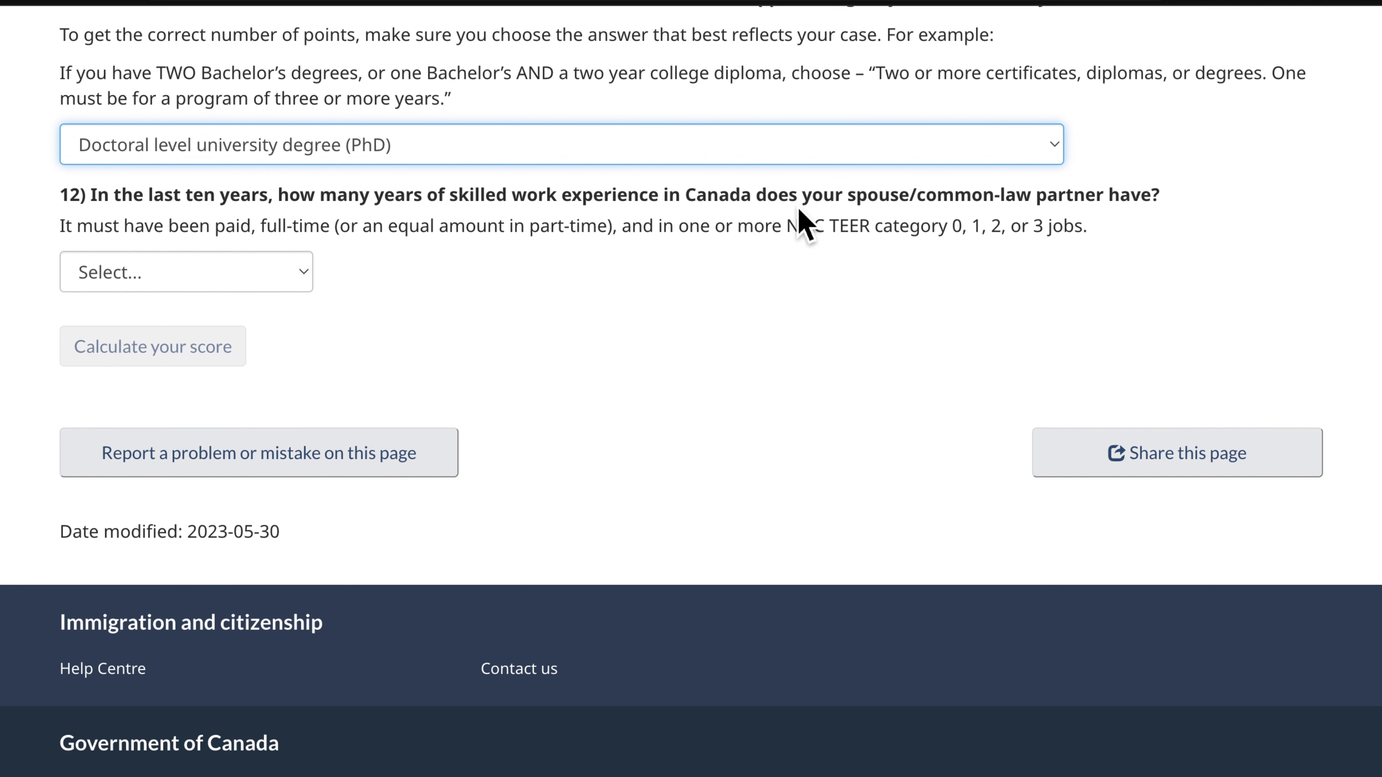
pyautogui.click(295, 275)
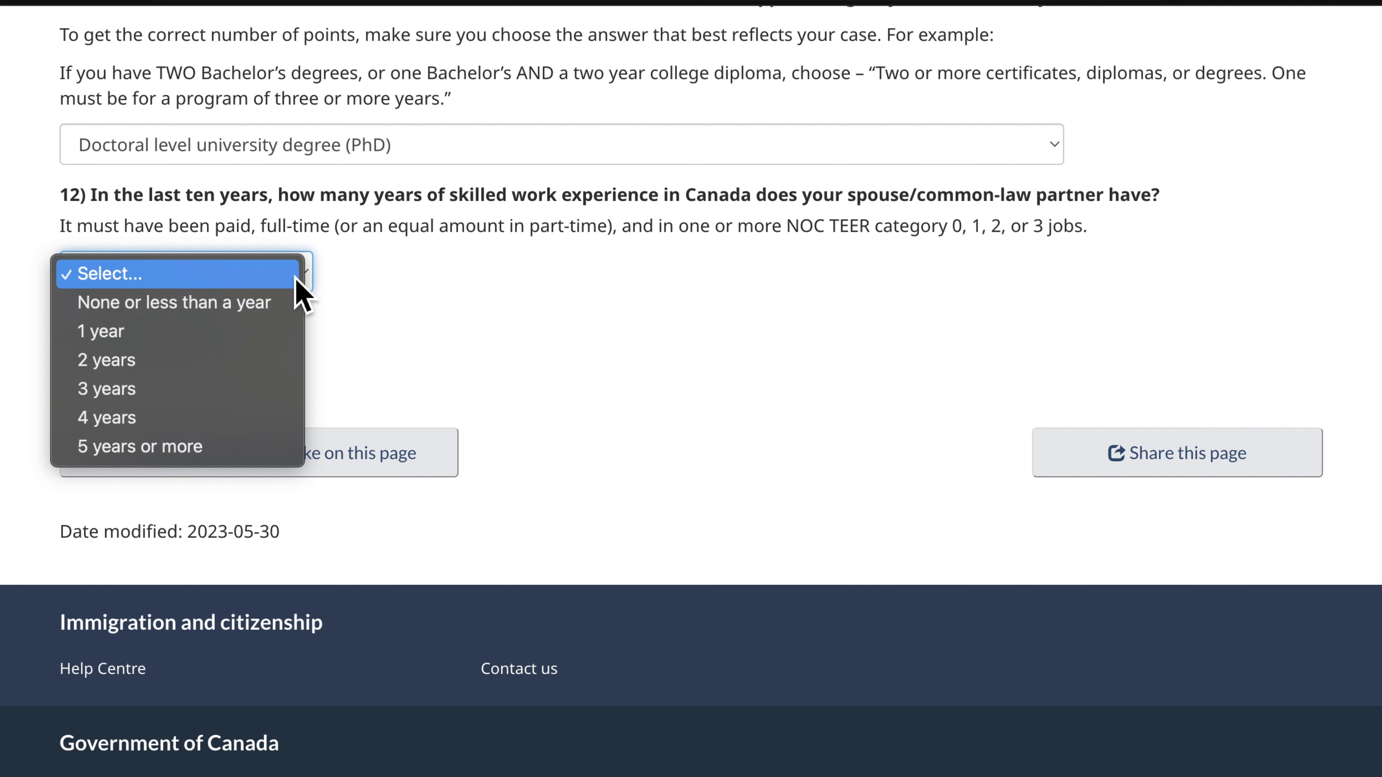
pyautogui.click(138, 449)
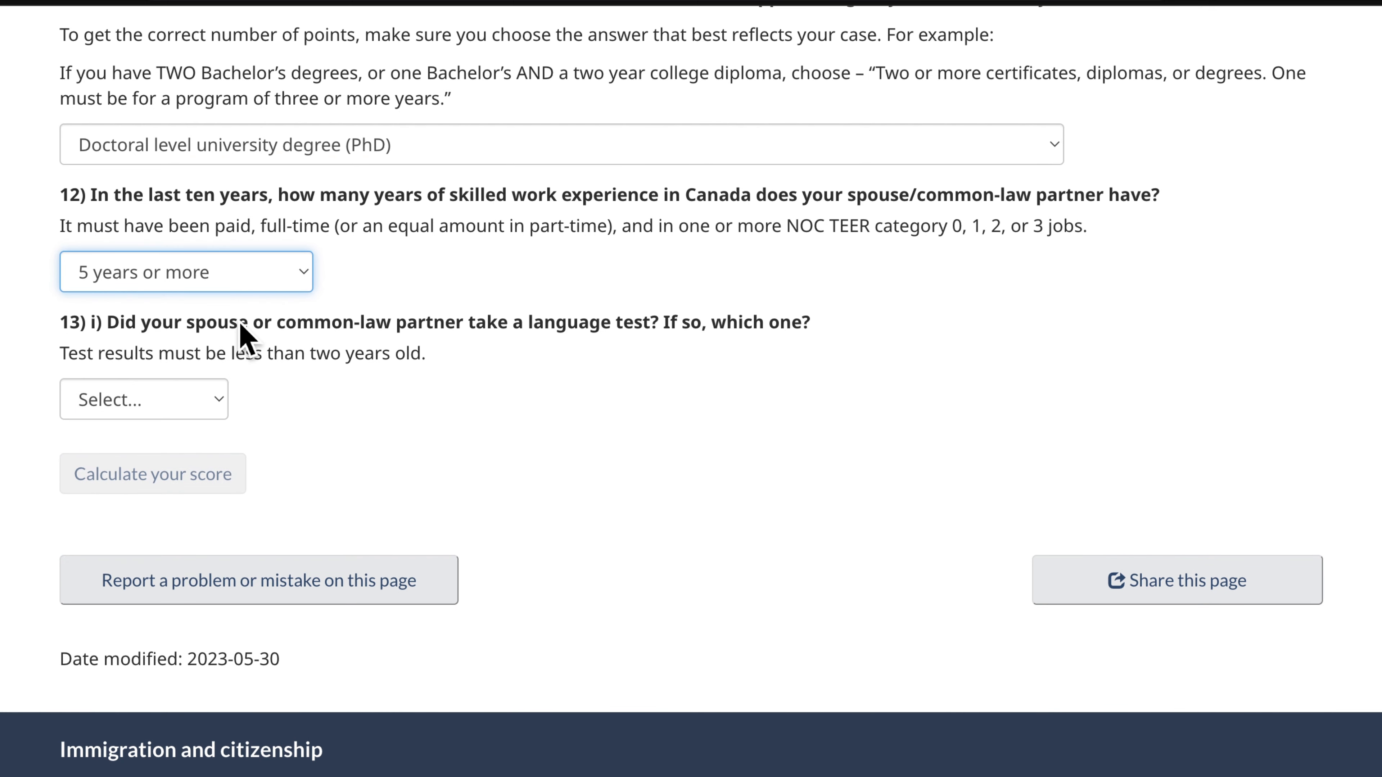
pyautogui.click(178, 283)
pyautogui.click(170, 255)
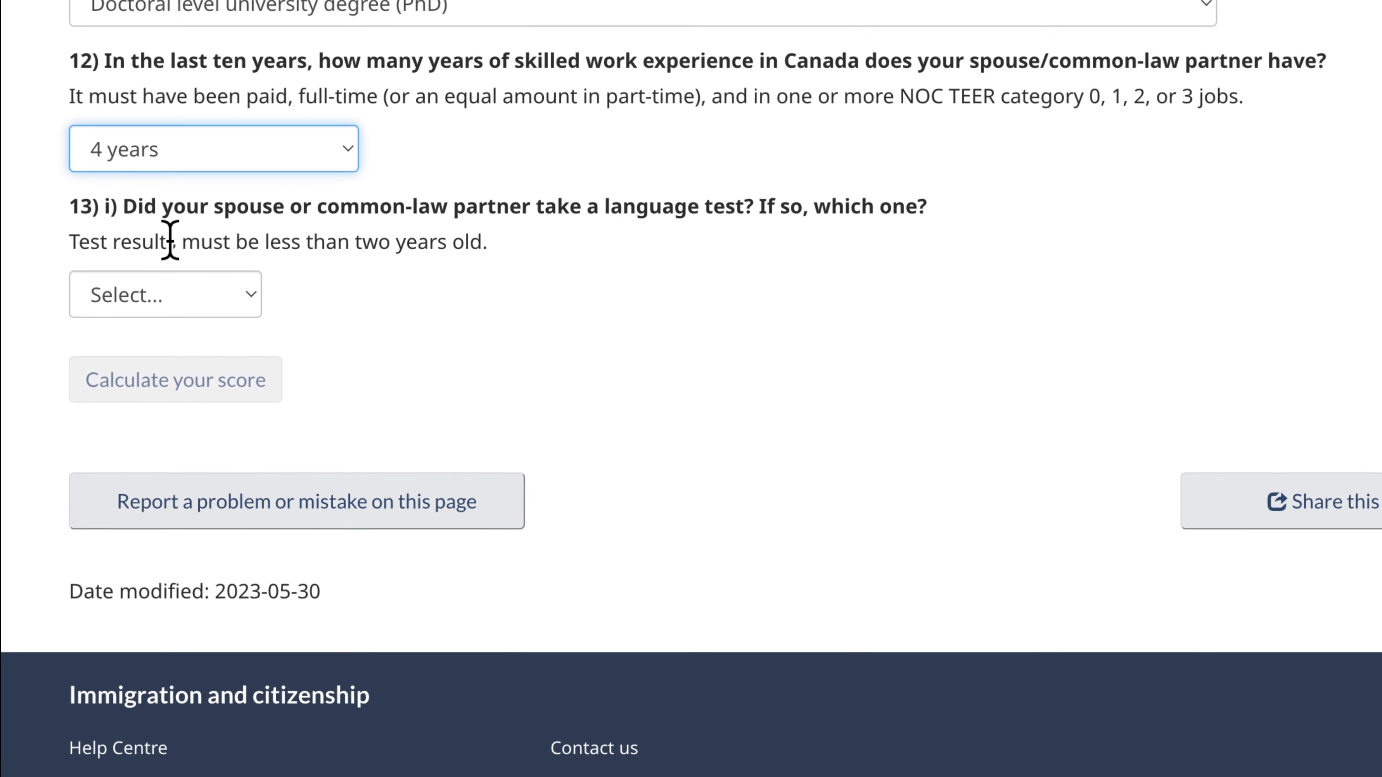
# Choose IELTS as the language test taken by the spouse.
pyautogui.click(233, 301)
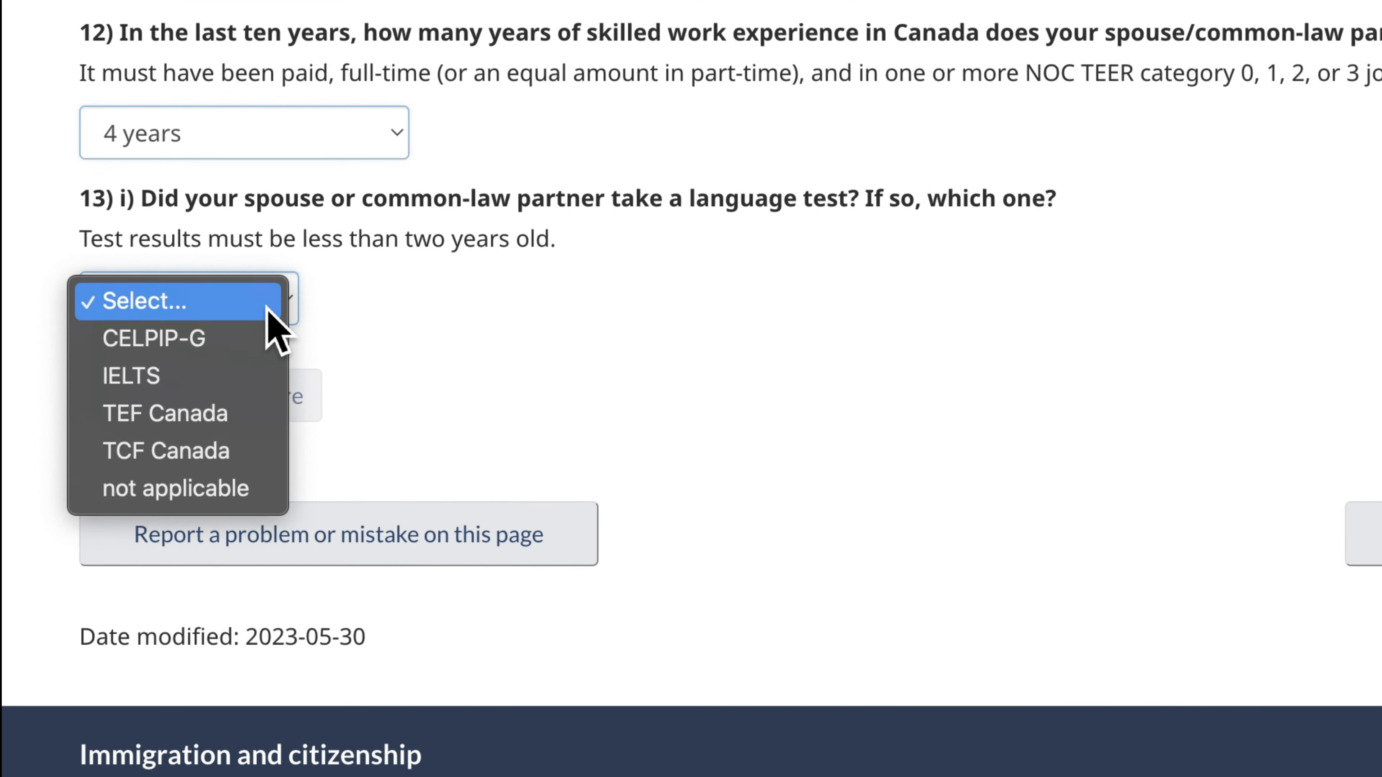
pyautogui.click(269, 308)
pyautogui.click(289, 306)
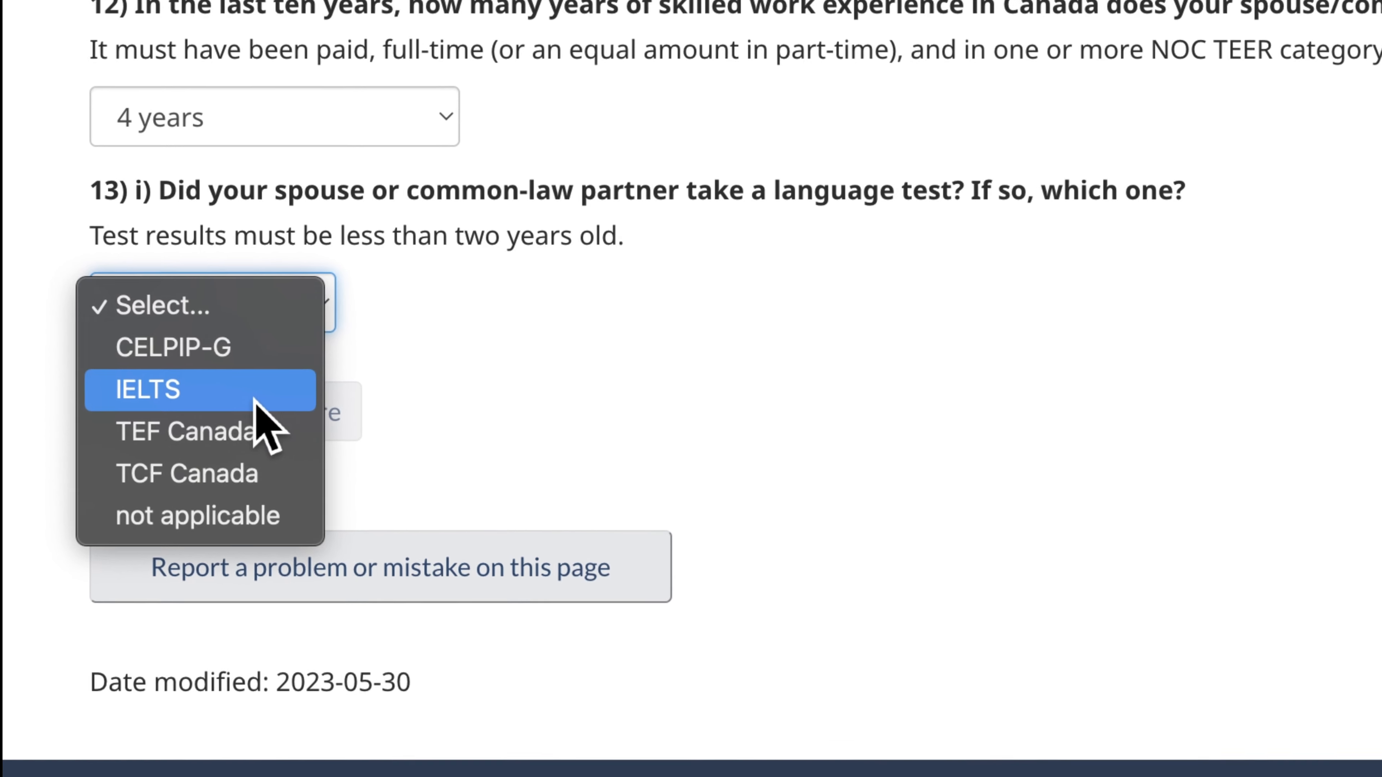
pyautogui.click(255, 400)
# Enter the spouse's IELTS scores: Speaking 7.5 – 9.0, Listening 8.5 – 9.0, Reading 8.0 – 9.0 and Writing 7.5 – 9.0.
pyautogui.scroll(-4, 268, 419)
pyautogui.click(197, 329)
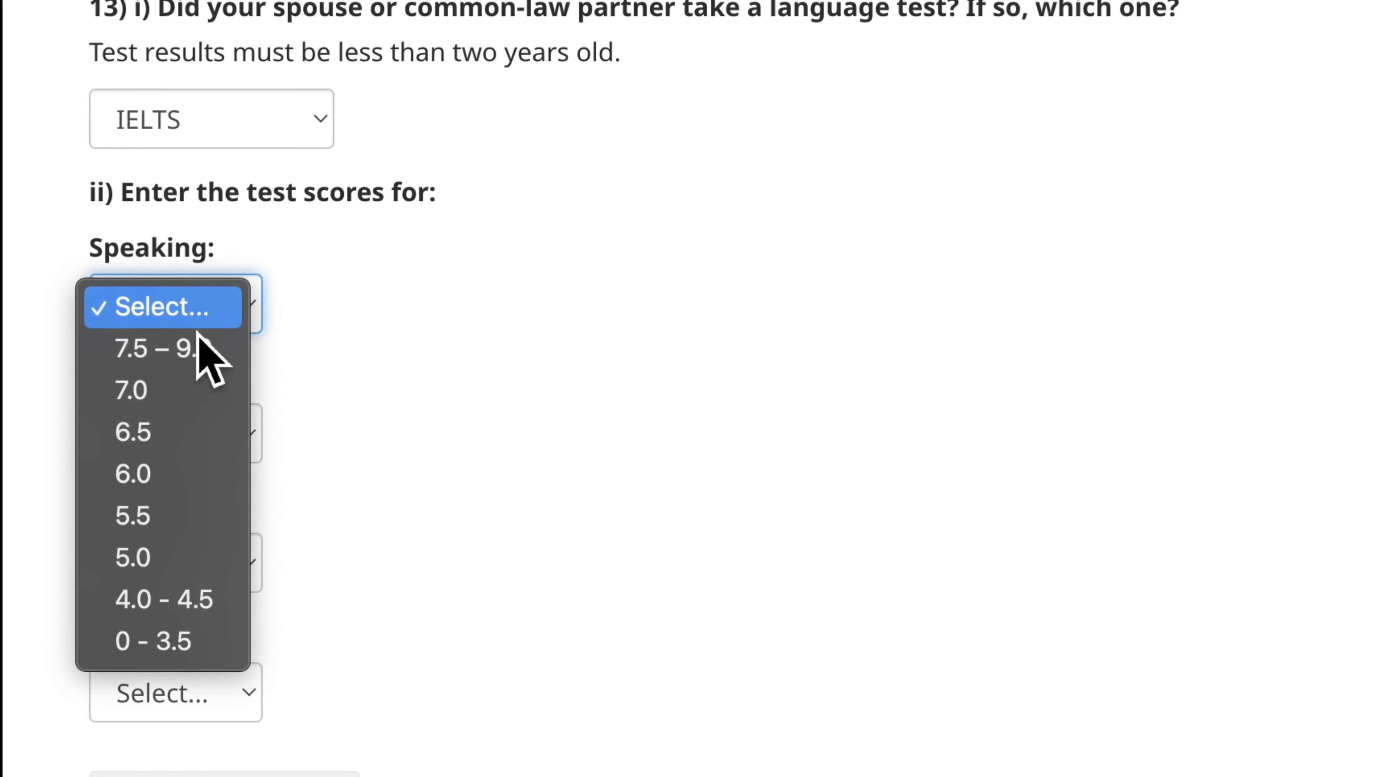
pyautogui.click(188, 354)
pyautogui.click(194, 438)
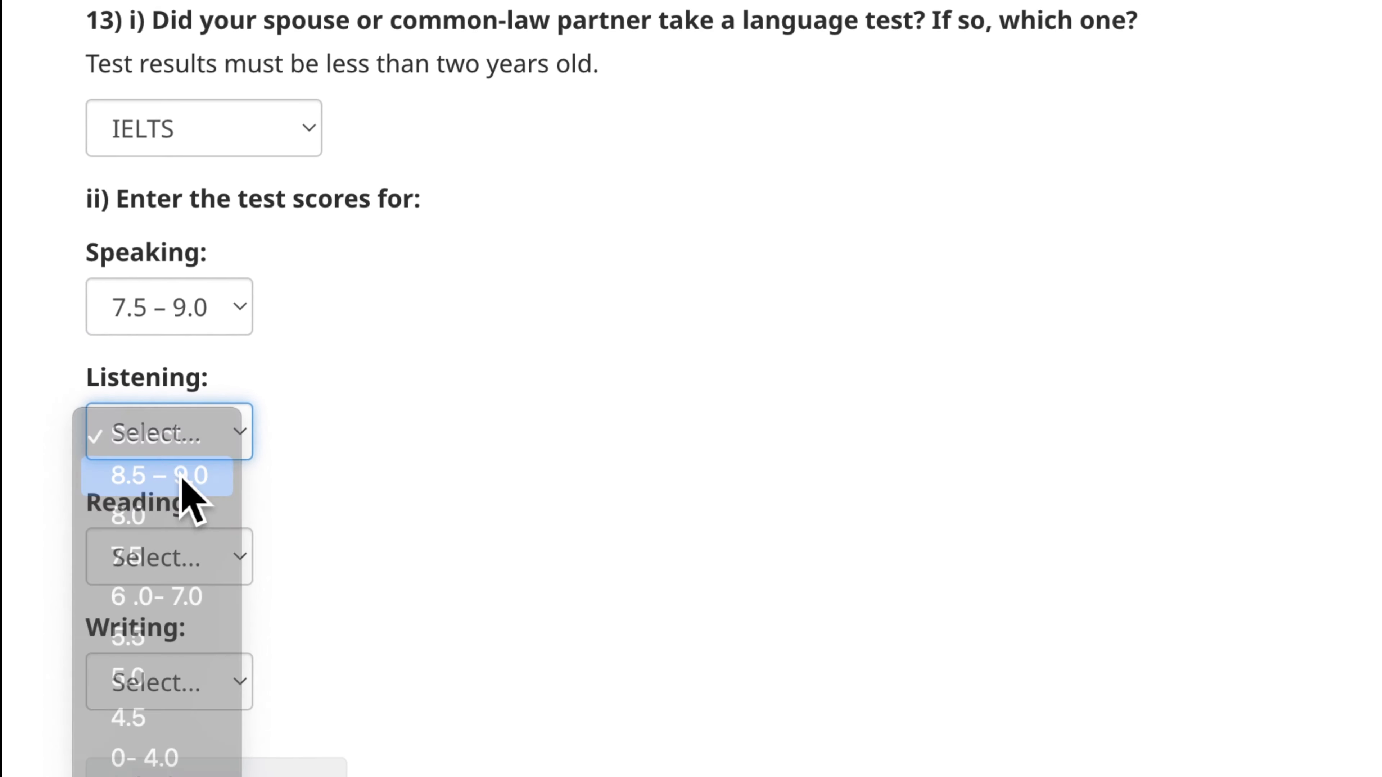
pyautogui.click(188, 476)
pyautogui.click(194, 561)
pyautogui.click(174, 599)
pyautogui.scroll(-2, 176, 617)
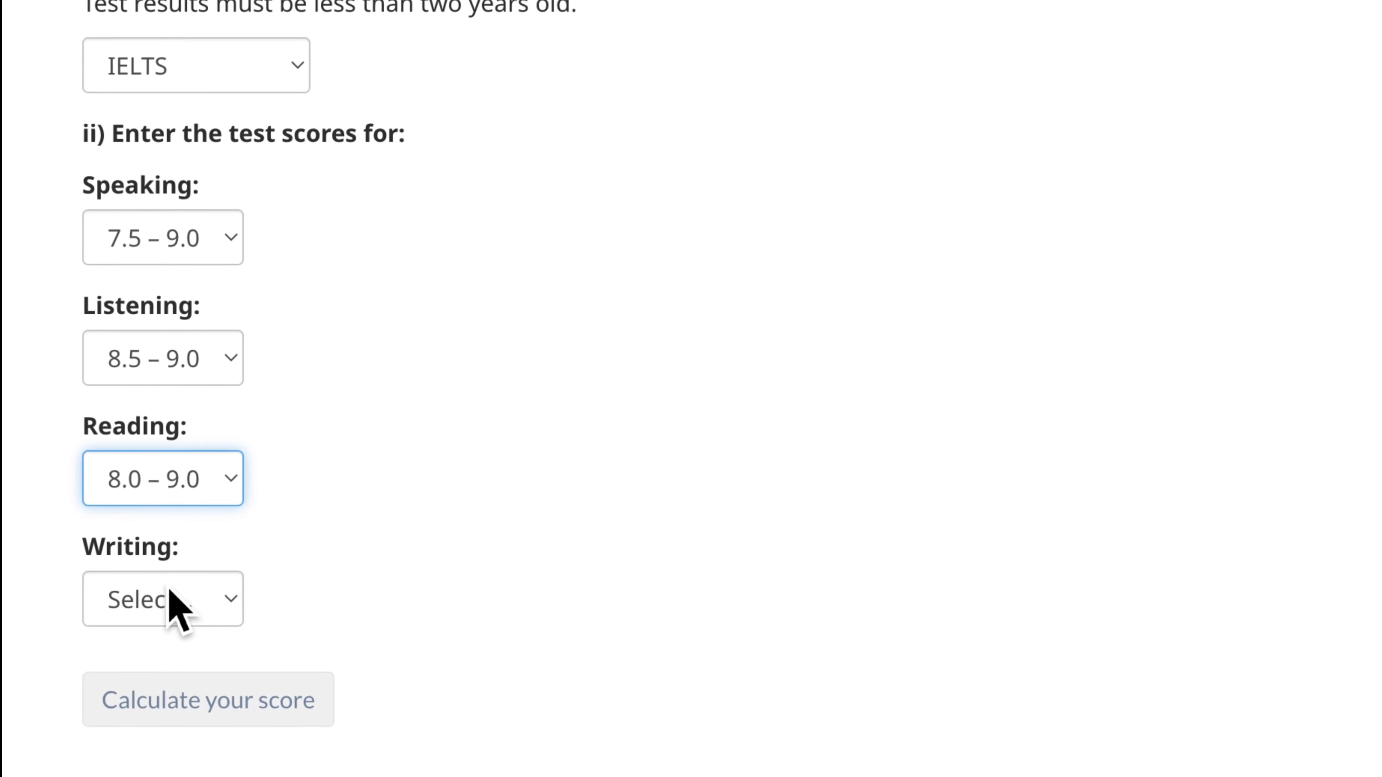
pyautogui.click(168, 591)
pyautogui.click(116, 631)
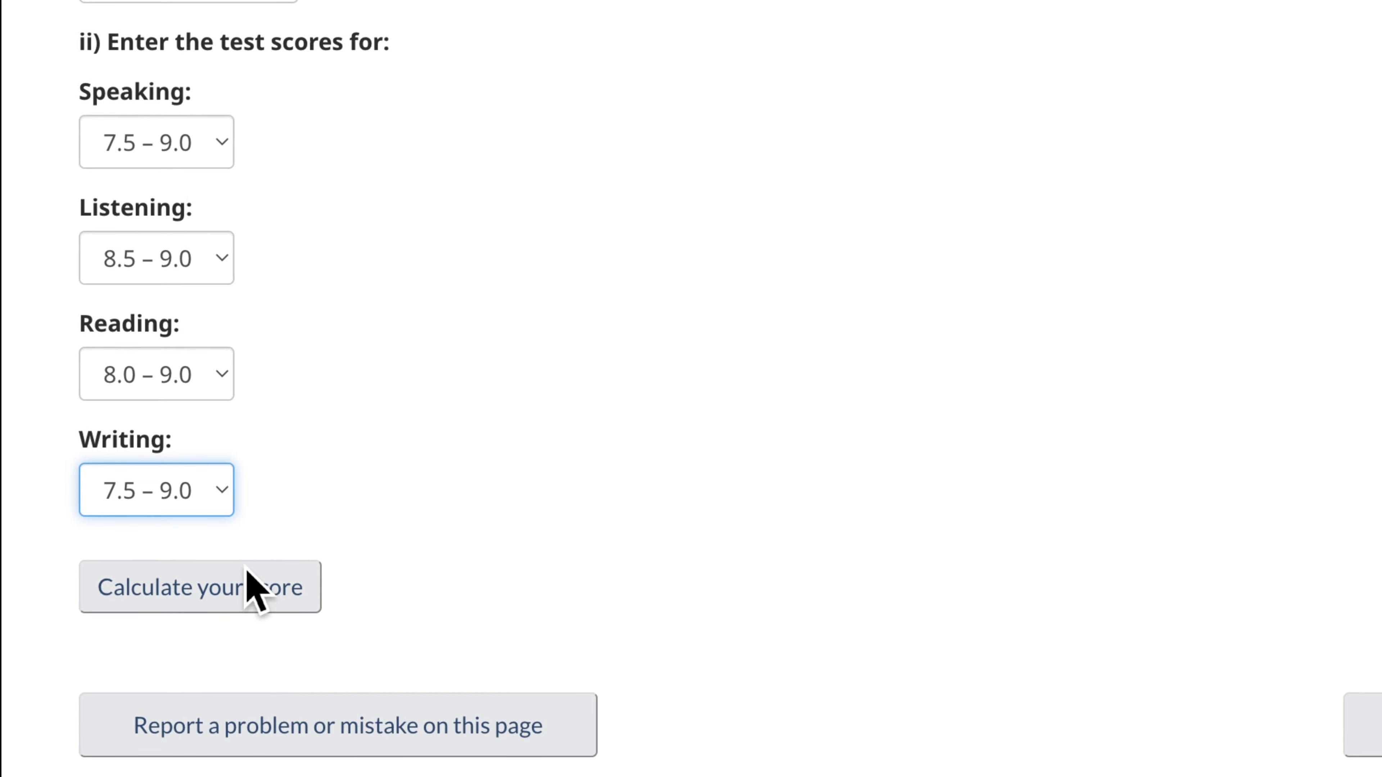
# Calculate the Comprehensive Ranking System score from the completed questionnaire and bring up the results.
pyautogui.scroll(-3, 250, 573)
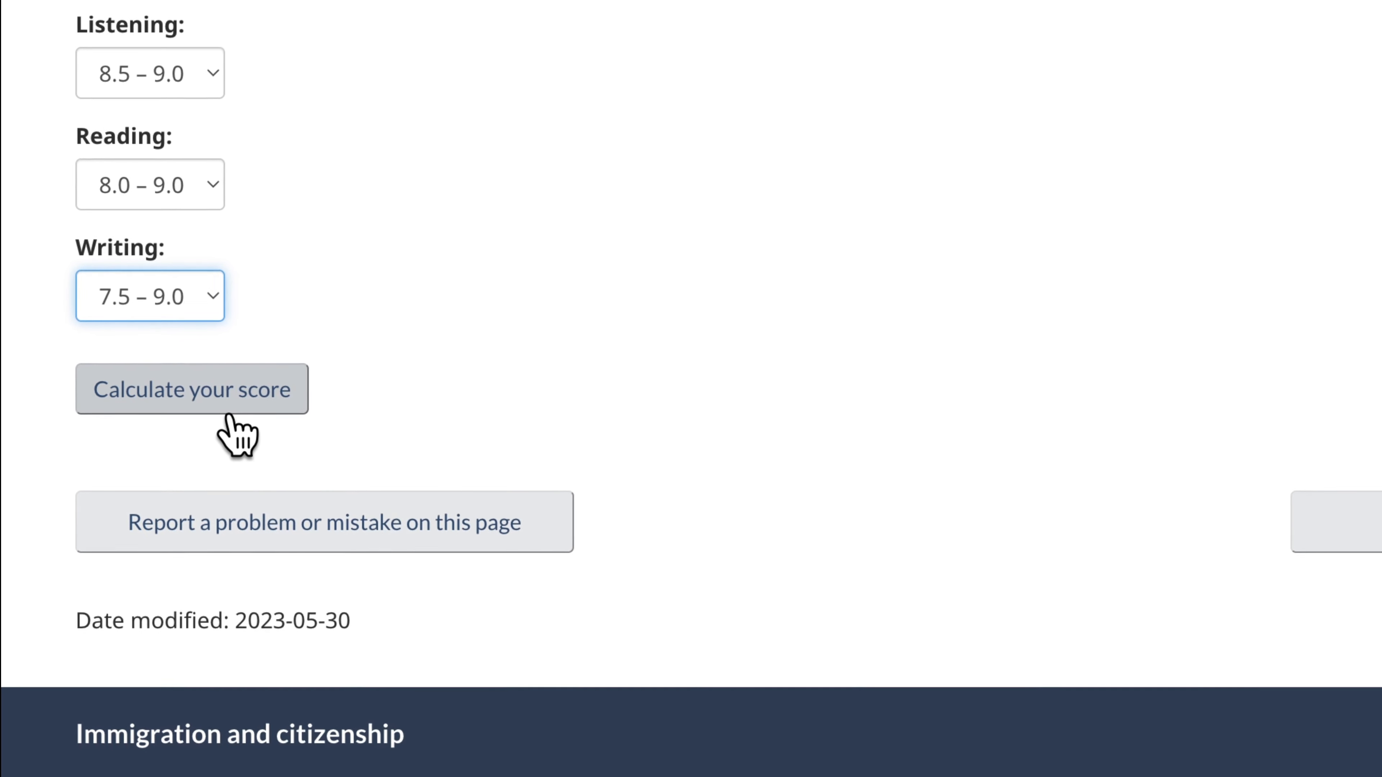
pyautogui.click(180, 407)
pyautogui.scroll(-2, 423, 698)
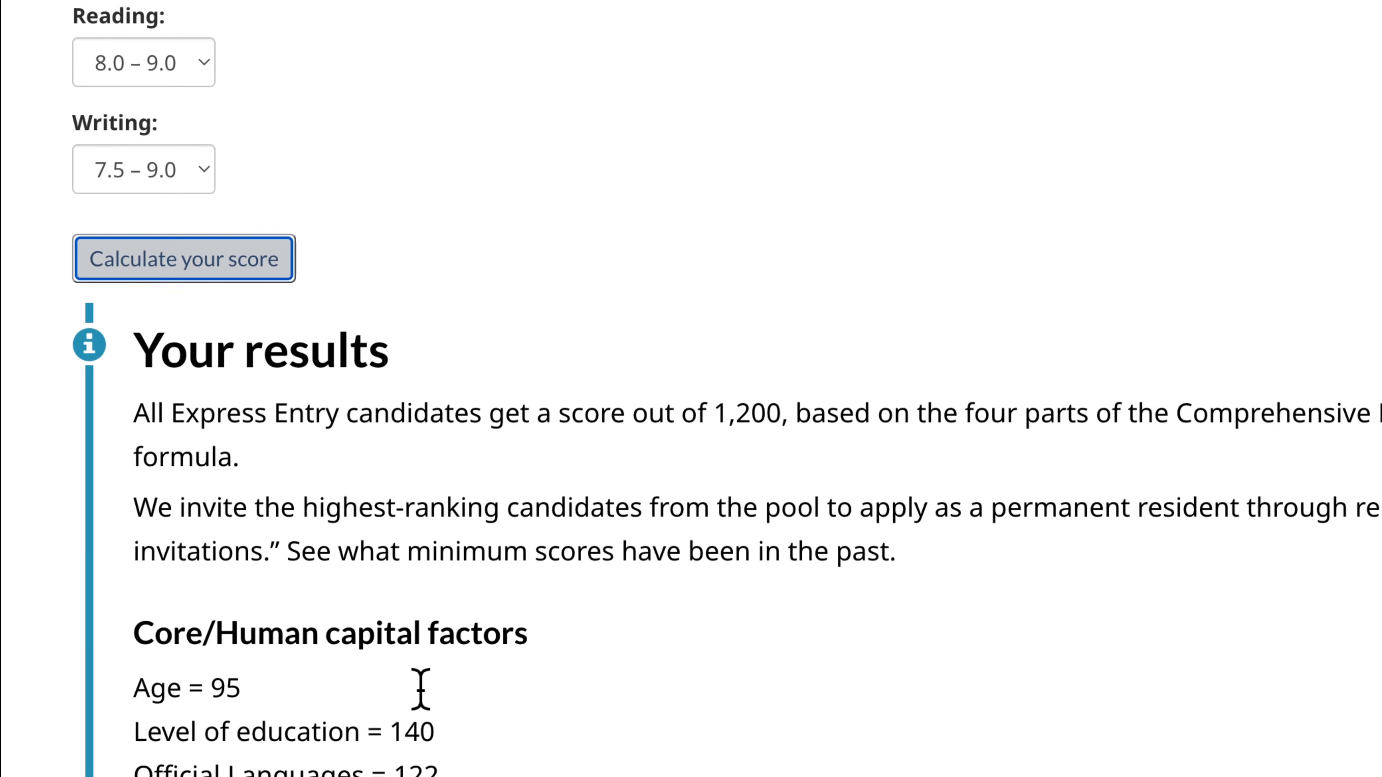
# Examine the maximum possible score and the Core/Human capital factors breakdown, especially the age and level of education points.
pyautogui.scroll(-3, 420, 689)
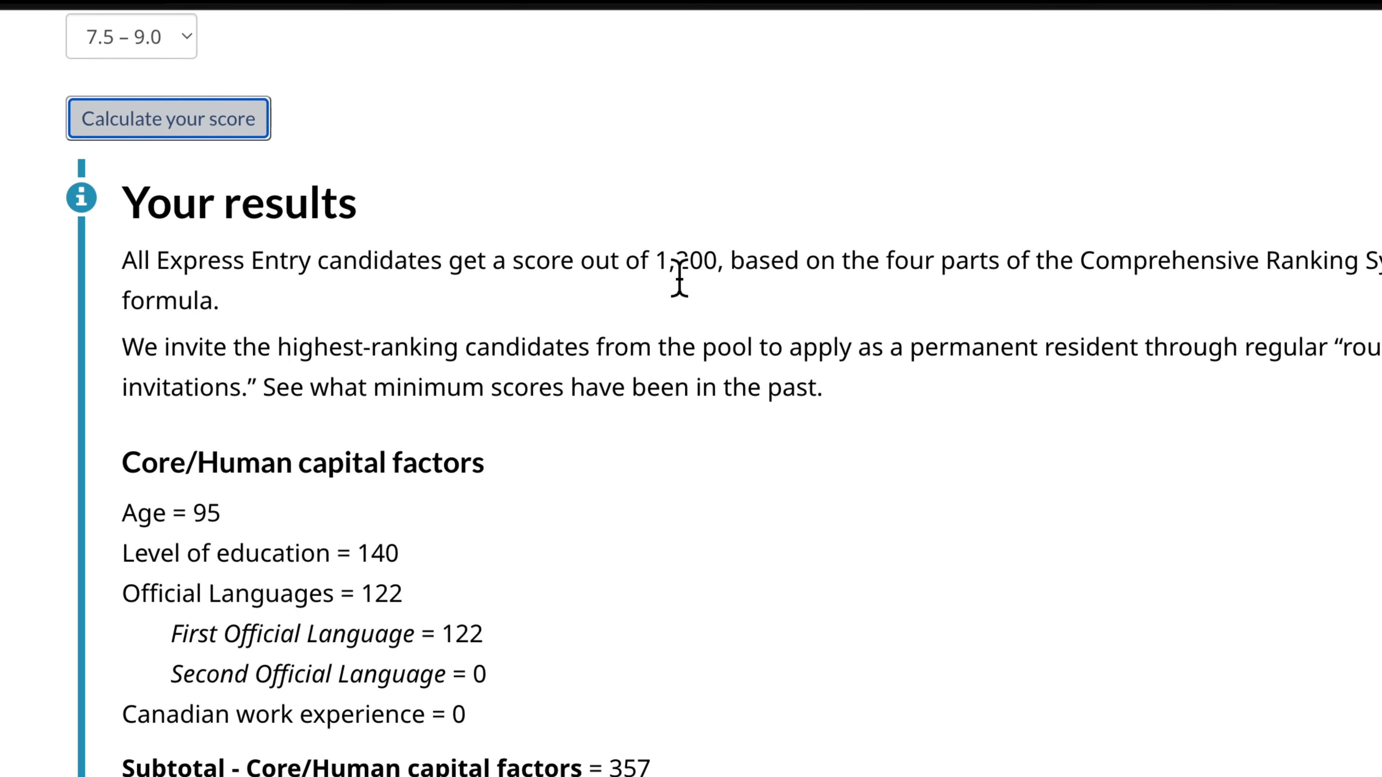
pyautogui.moveTo(724, 275); pyautogui.dragTo(662, 277)
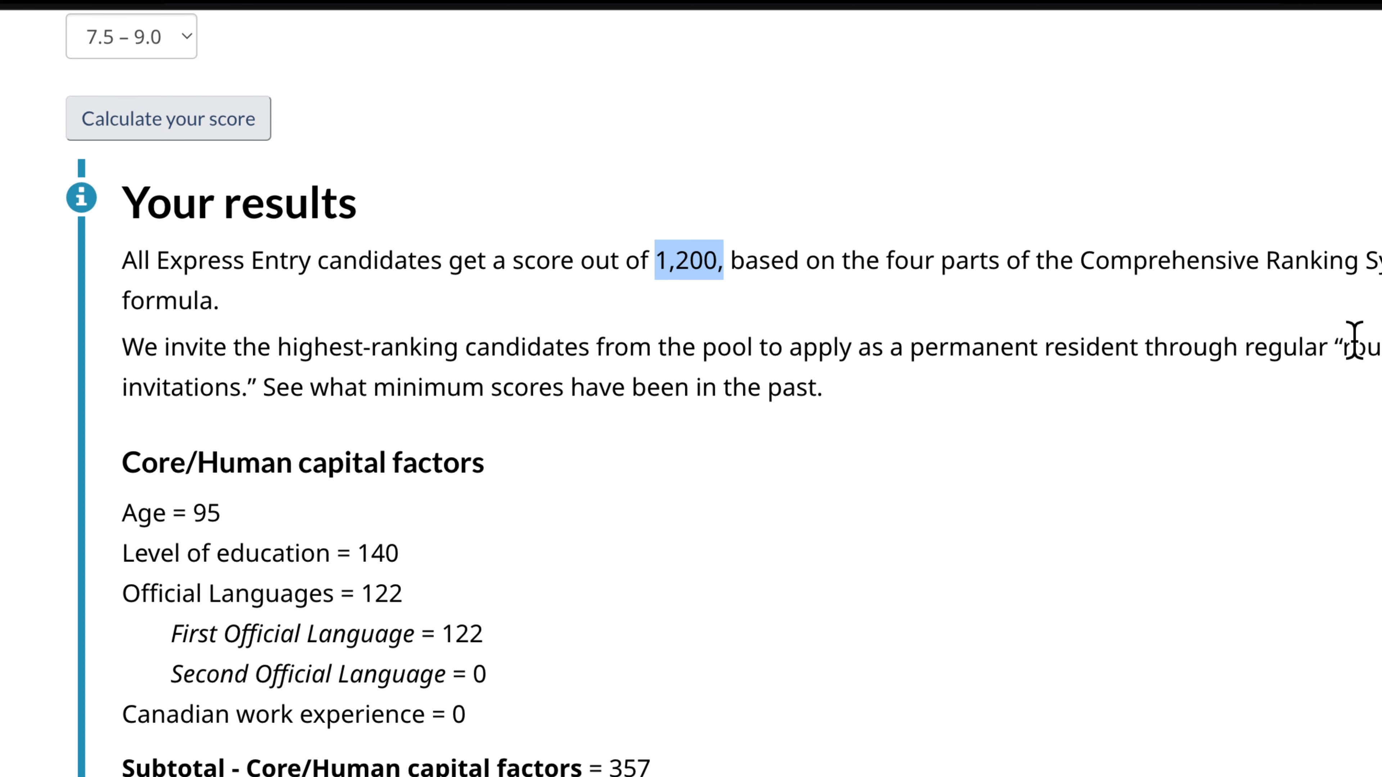
pyautogui.scroll(-6, 1351, 335)
pyautogui.scroll(3, 1361, 352)
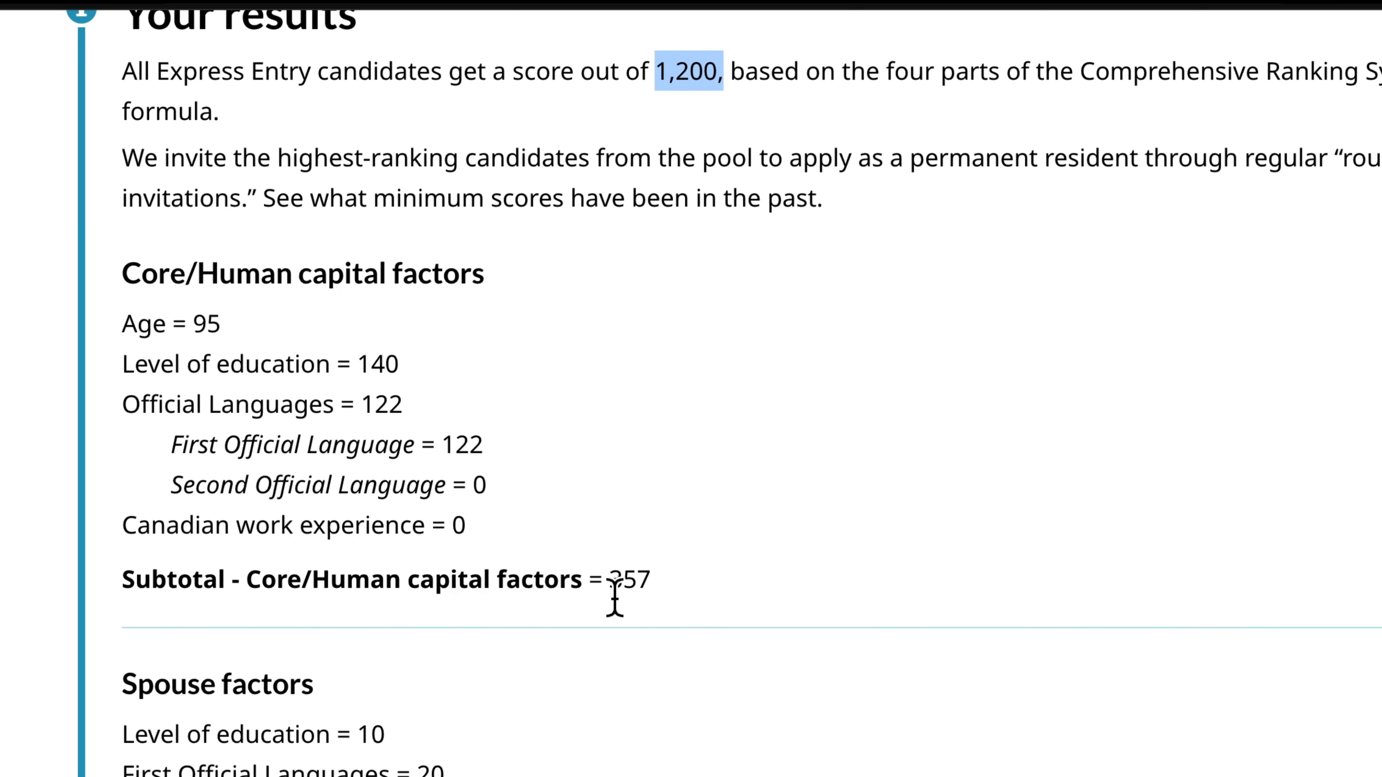
pyautogui.moveTo(672, 607); pyautogui.dragTo(97, 280)
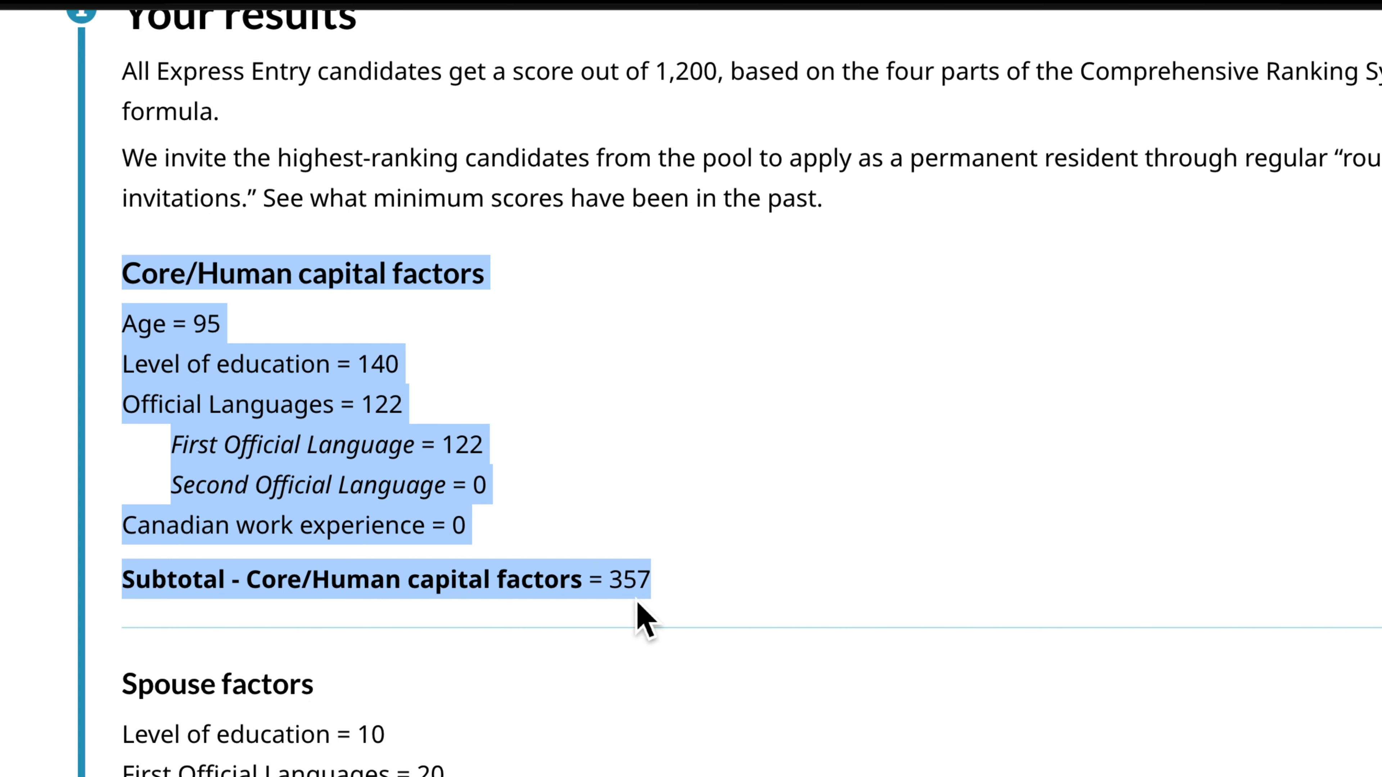
pyautogui.click(529, 609)
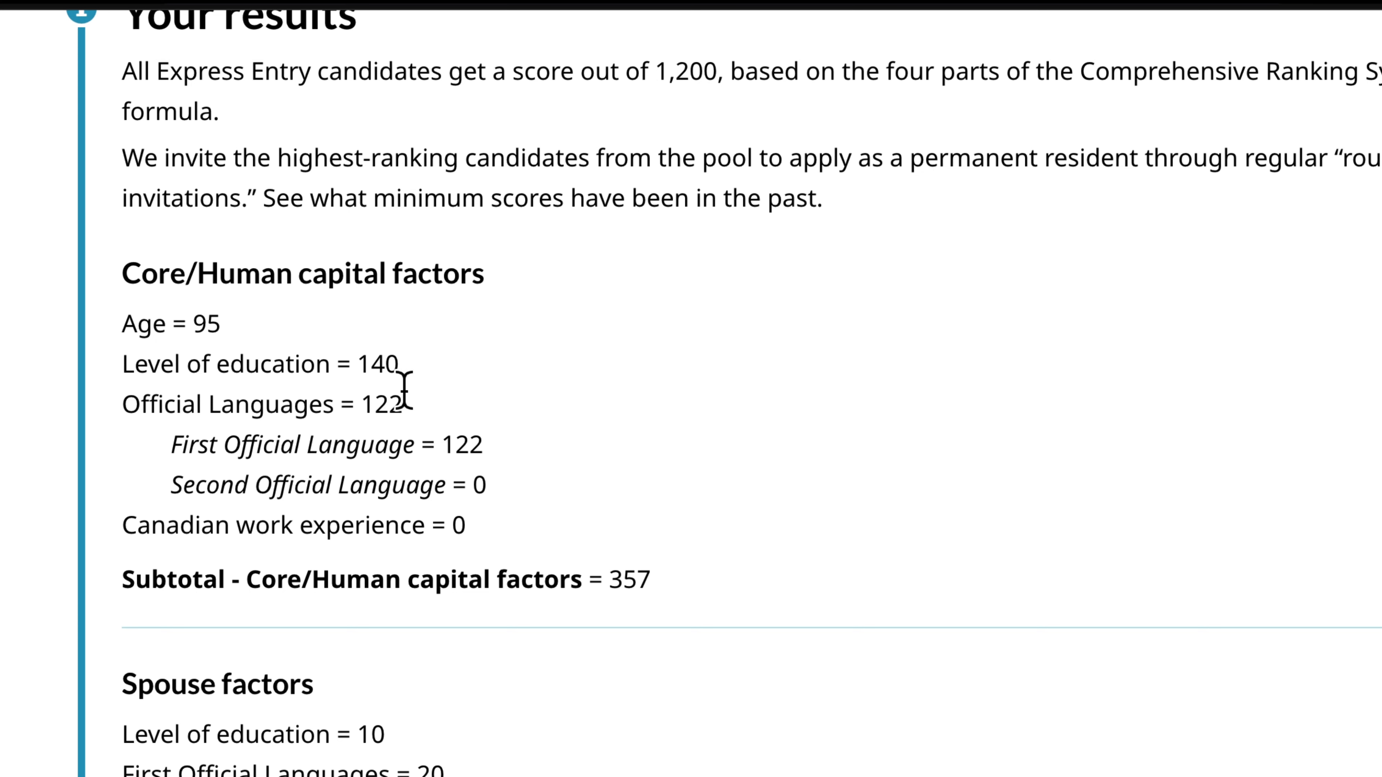
pyautogui.moveTo(409, 376); pyautogui.dragTo(374, 377)
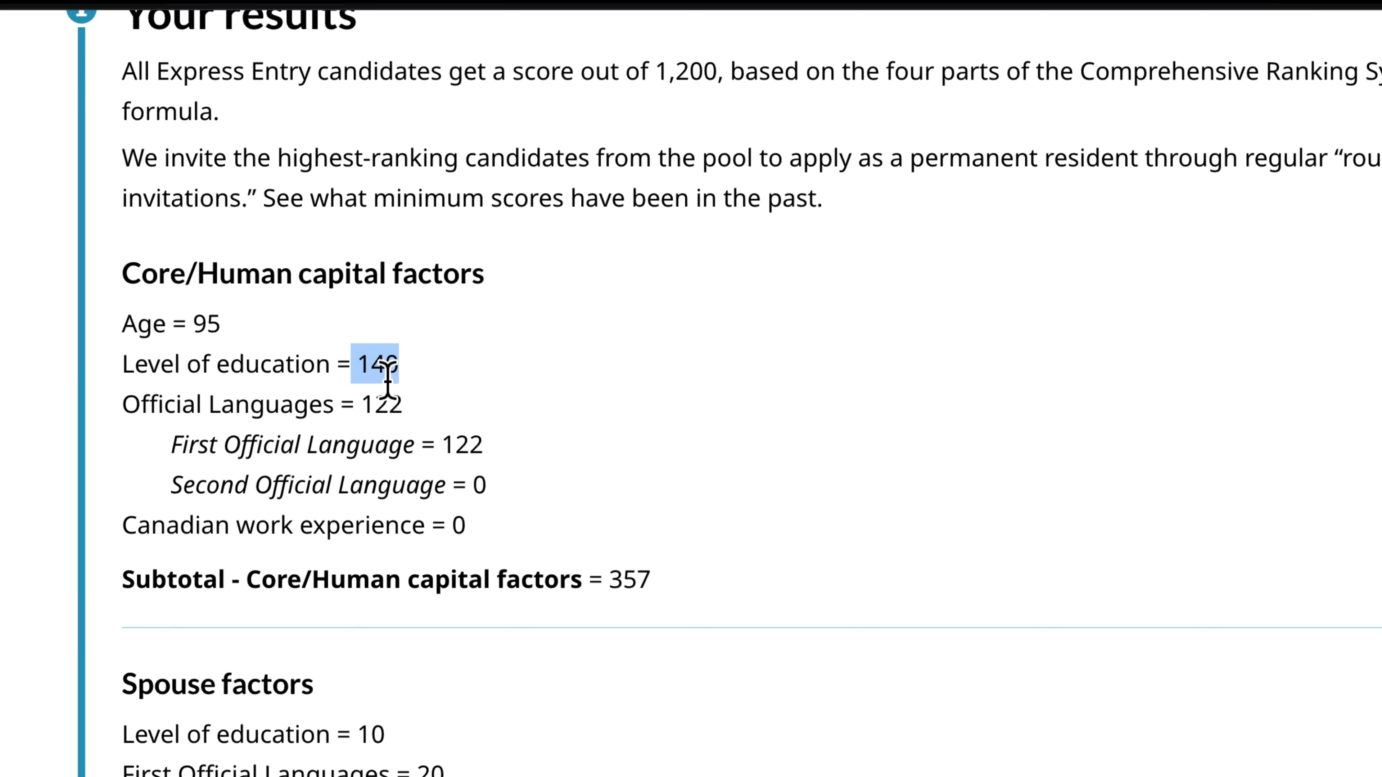
pyautogui.click(401, 383)
pyautogui.moveTo(222, 326); pyautogui.dragTo(187, 326)
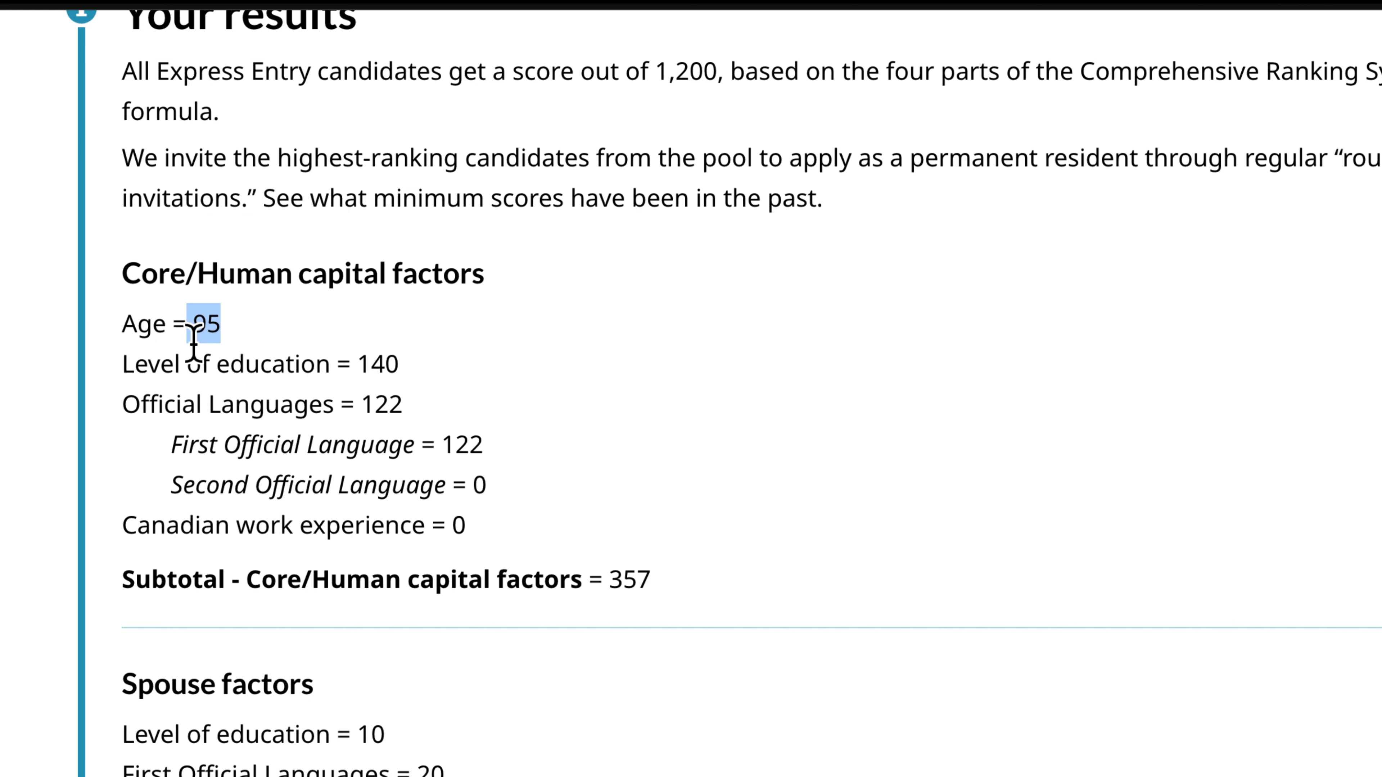
pyautogui.click(260, 343)
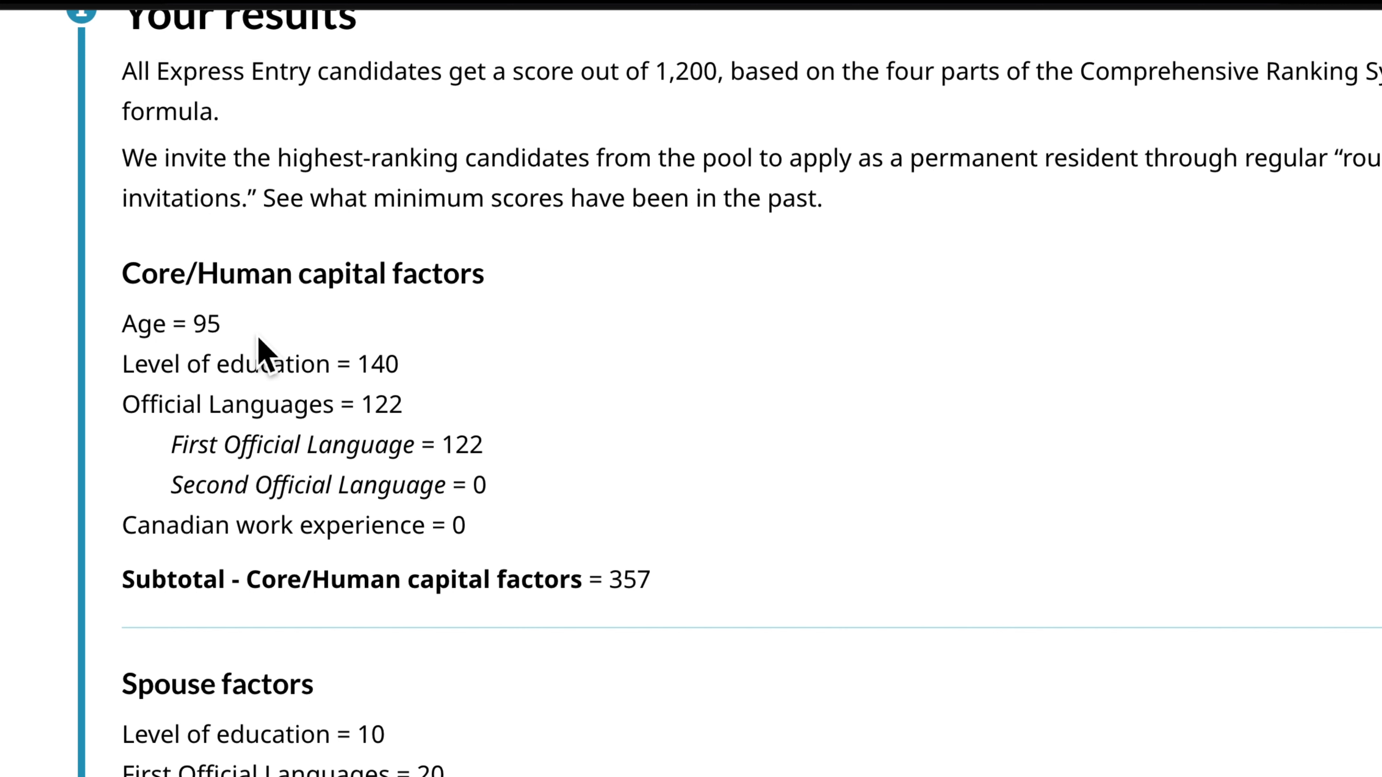
pyautogui.moveTo(222, 327); pyautogui.dragTo(193, 339)
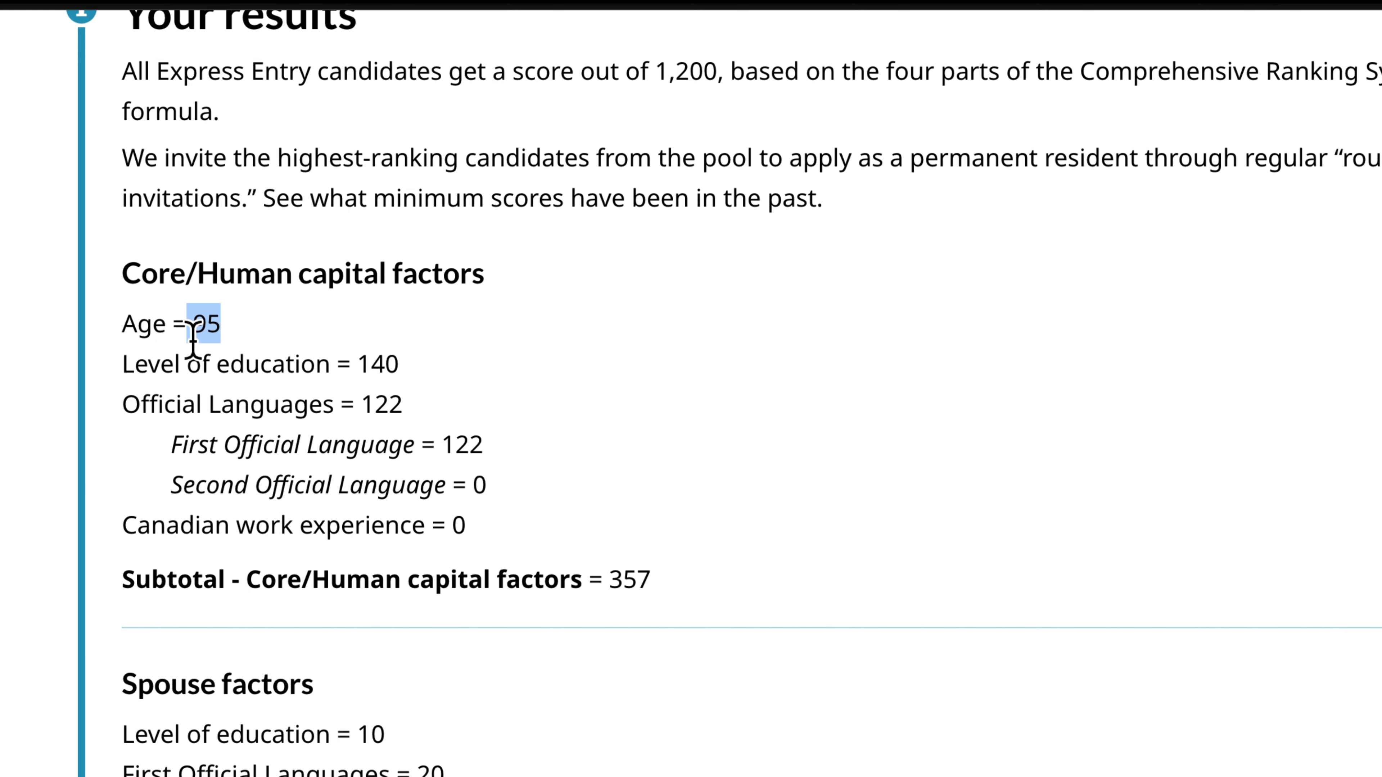
pyautogui.click(210, 334)
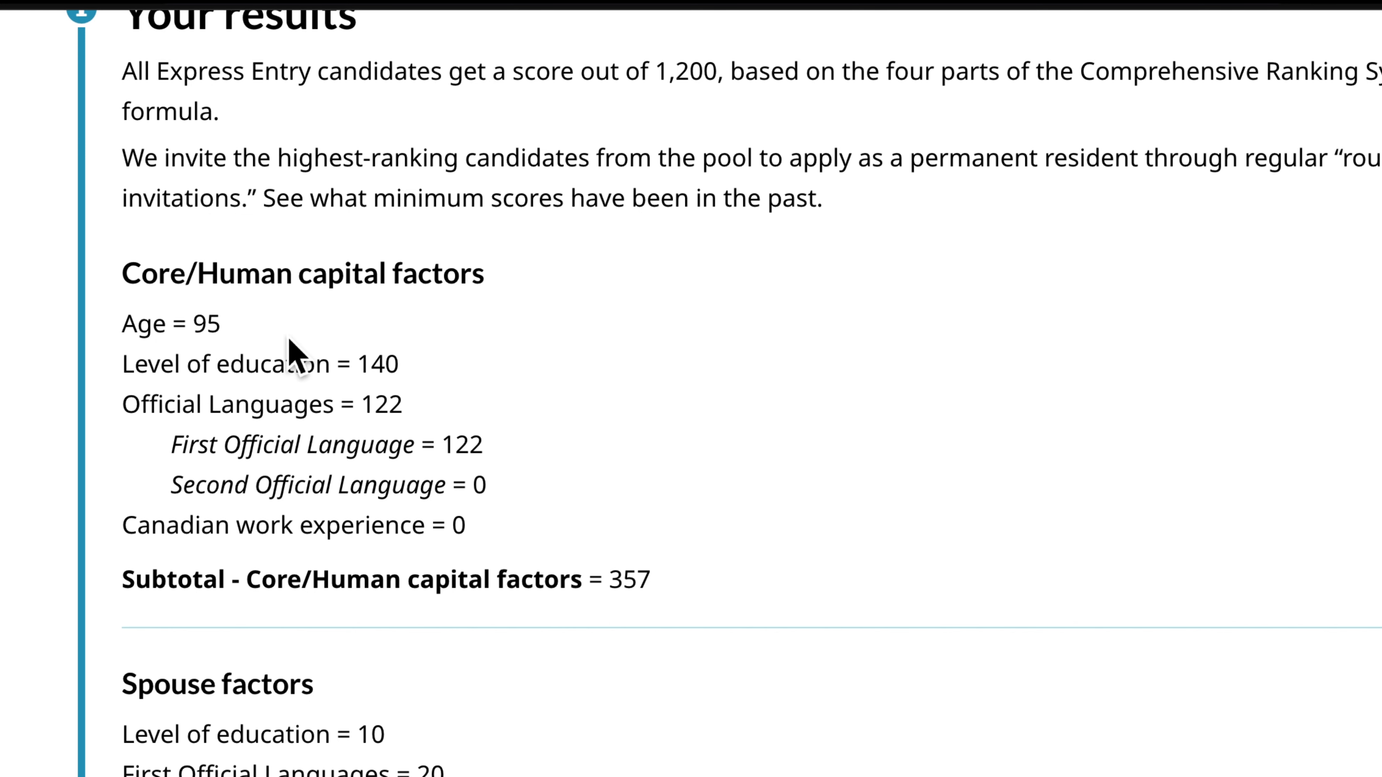
# Review the points and subtotals for the Spouse factors and Skill transferability factors in the results.
pyautogui.scroll(-5, 289, 340)
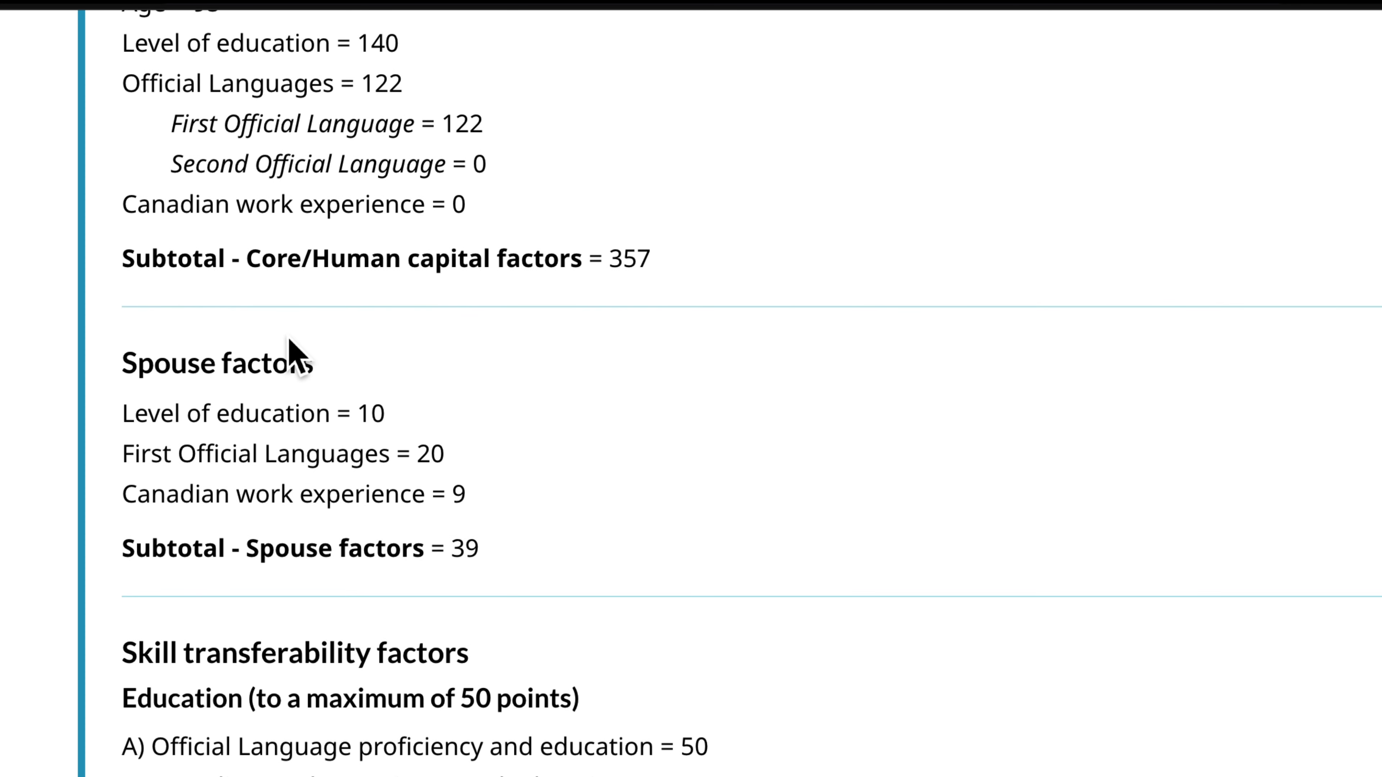
pyautogui.scroll(-2, 373, 299)
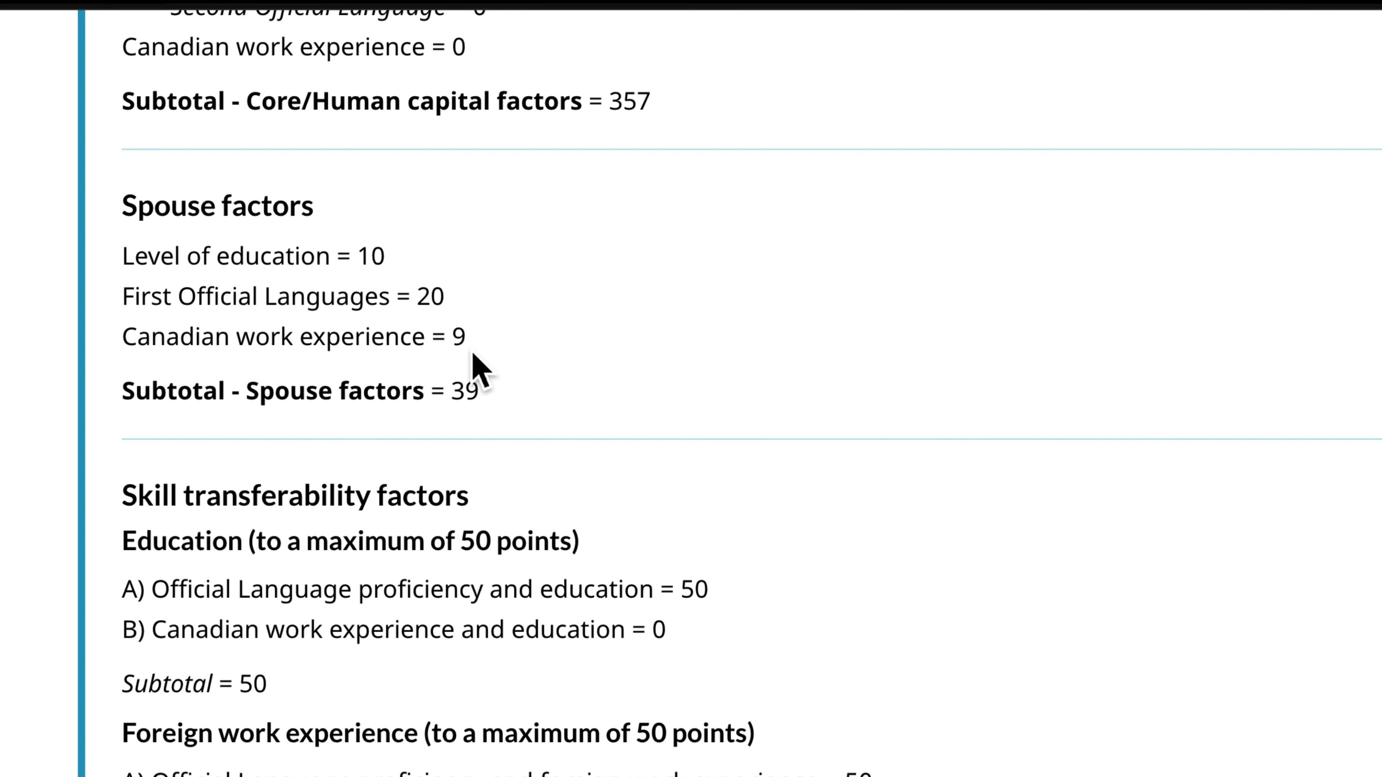
pyautogui.doubleClick(467, 395)
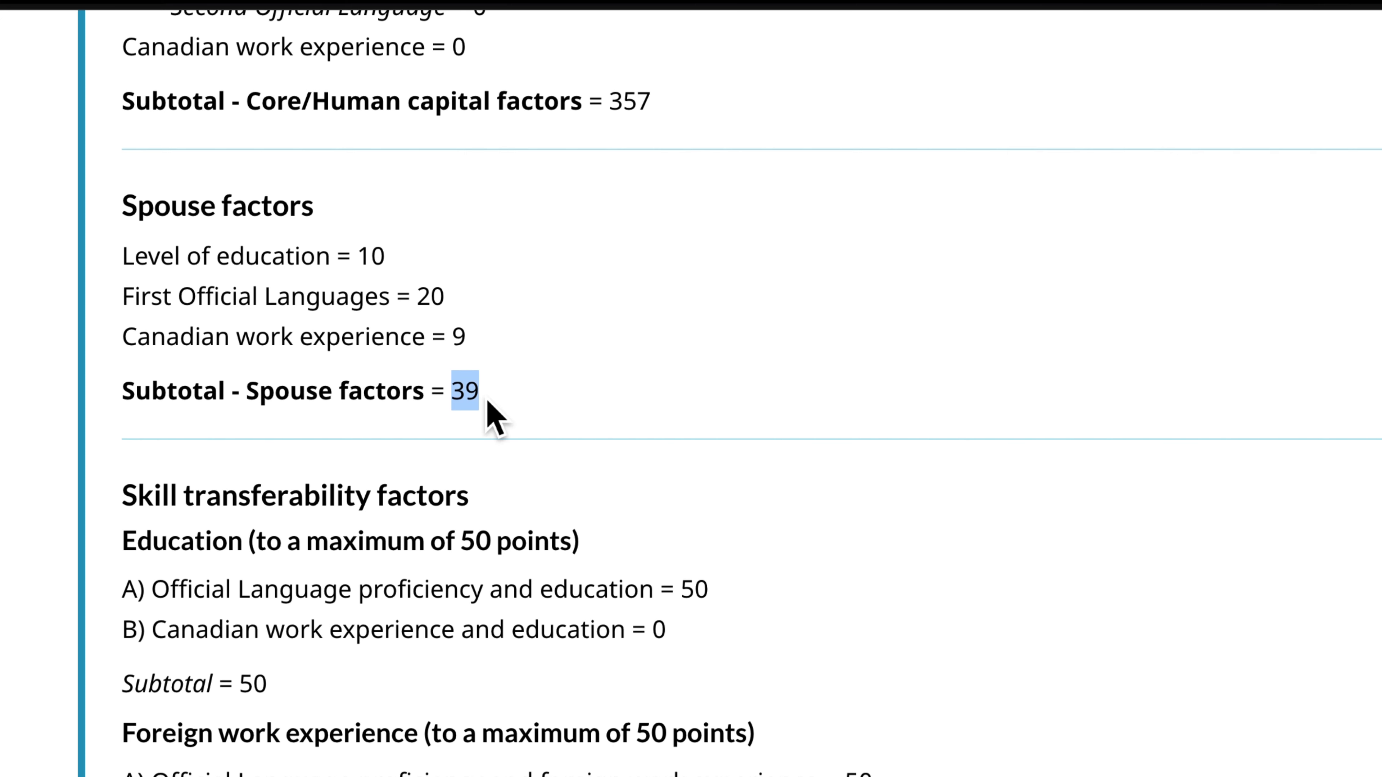
pyautogui.scroll(-7, 490, 414)
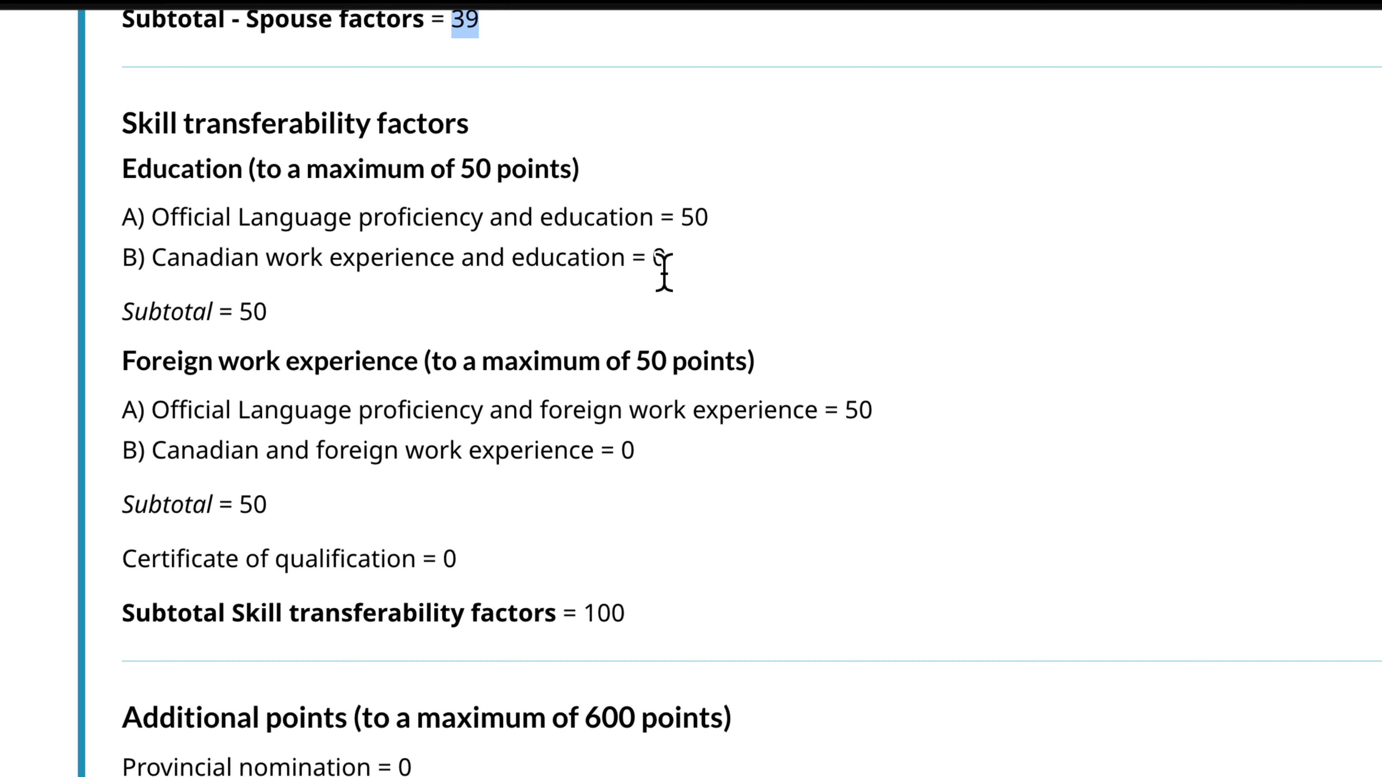
pyautogui.scroll(-1, 617, 448)
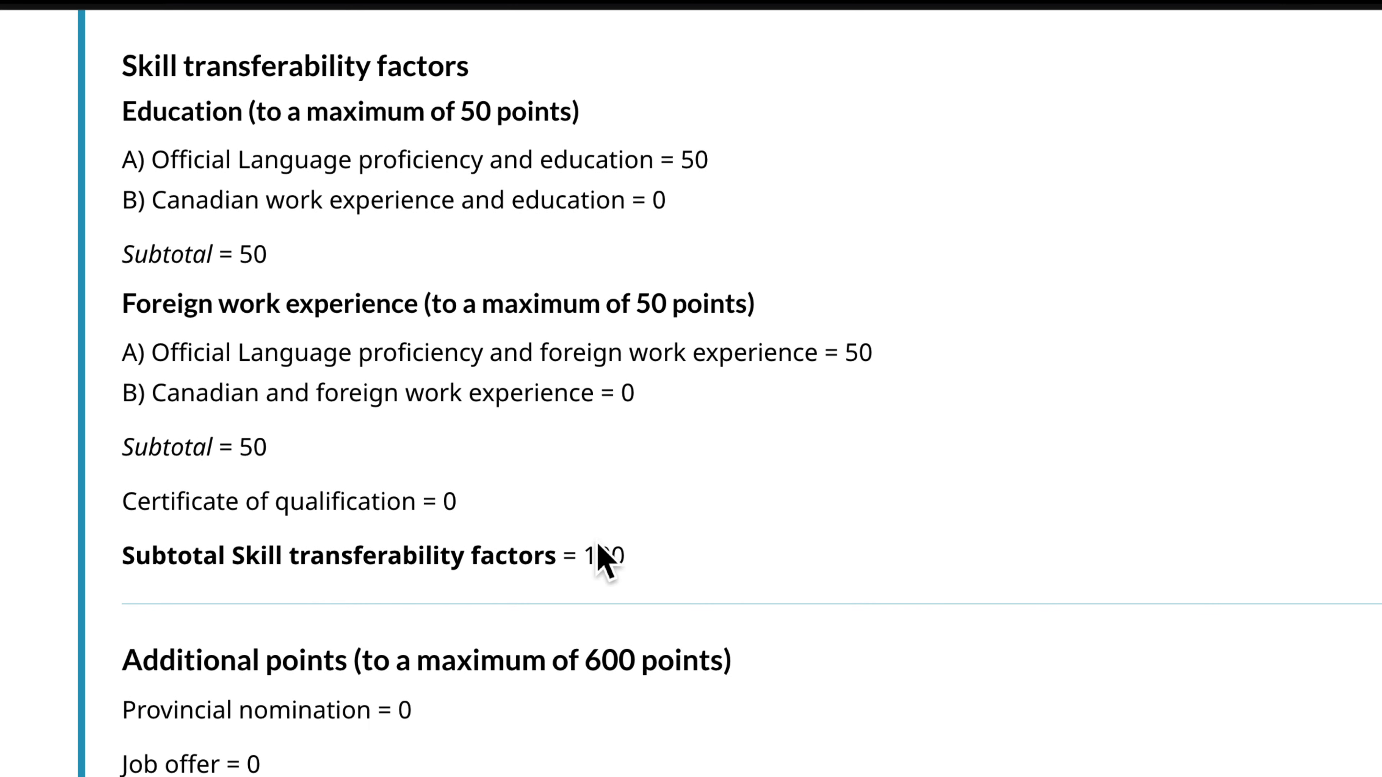
pyautogui.click(586, 566)
# Examine the Additional points section, including provincial nomination and sibling in Canada, and the Comprehensive Ranking System formula grand total.
pyautogui.scroll(-5, 626, 494)
pyautogui.scroll(-2, 308, 422)
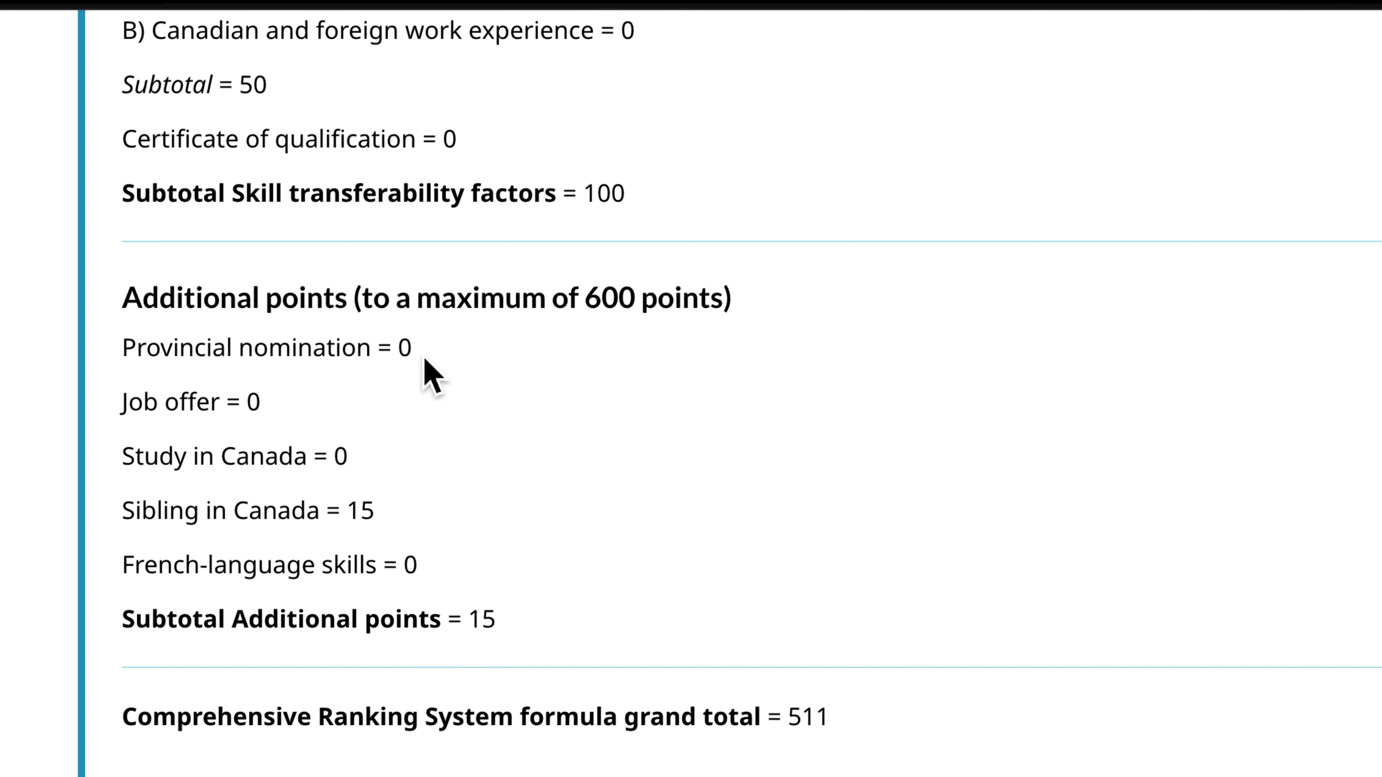
pyautogui.moveTo(425, 360); pyautogui.dragTo(129, 370)
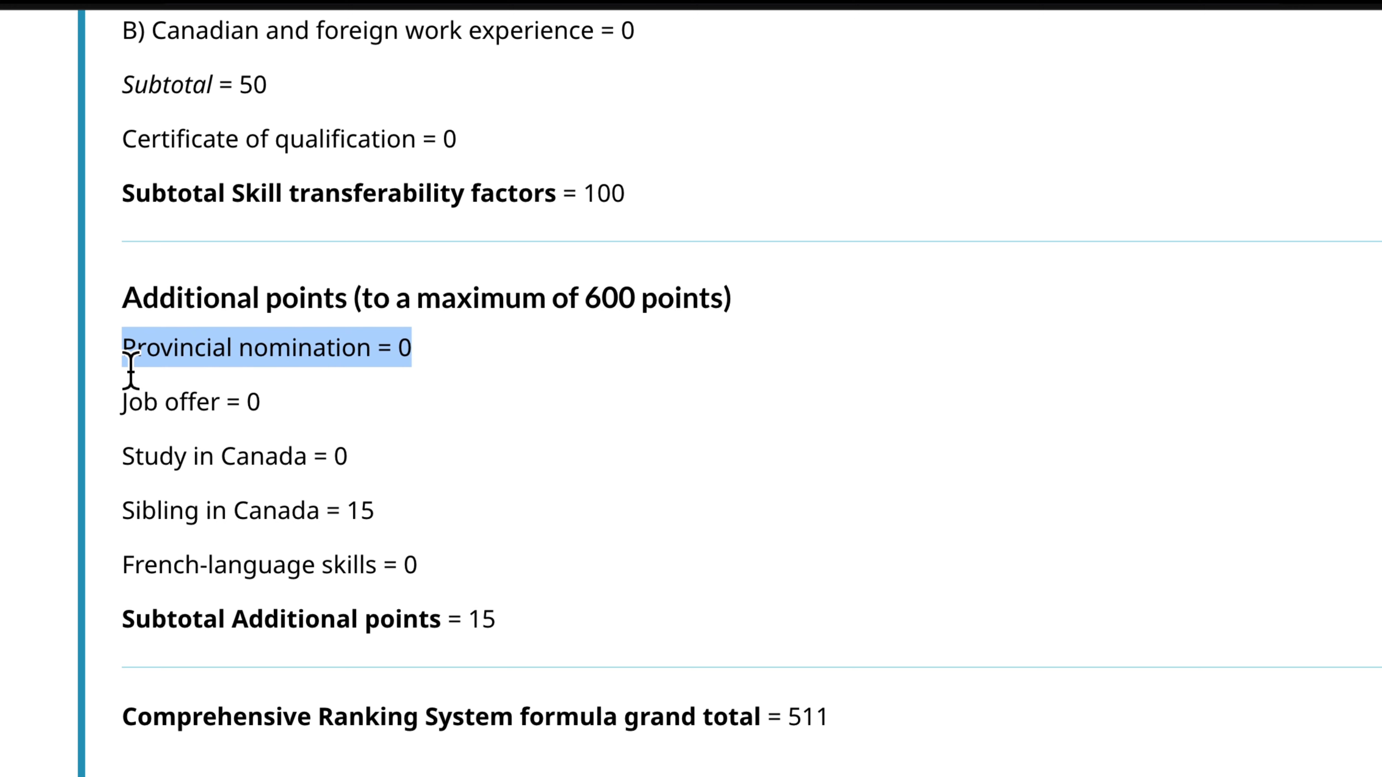
pyautogui.click(239, 613)
pyautogui.scroll(-2, 256, 610)
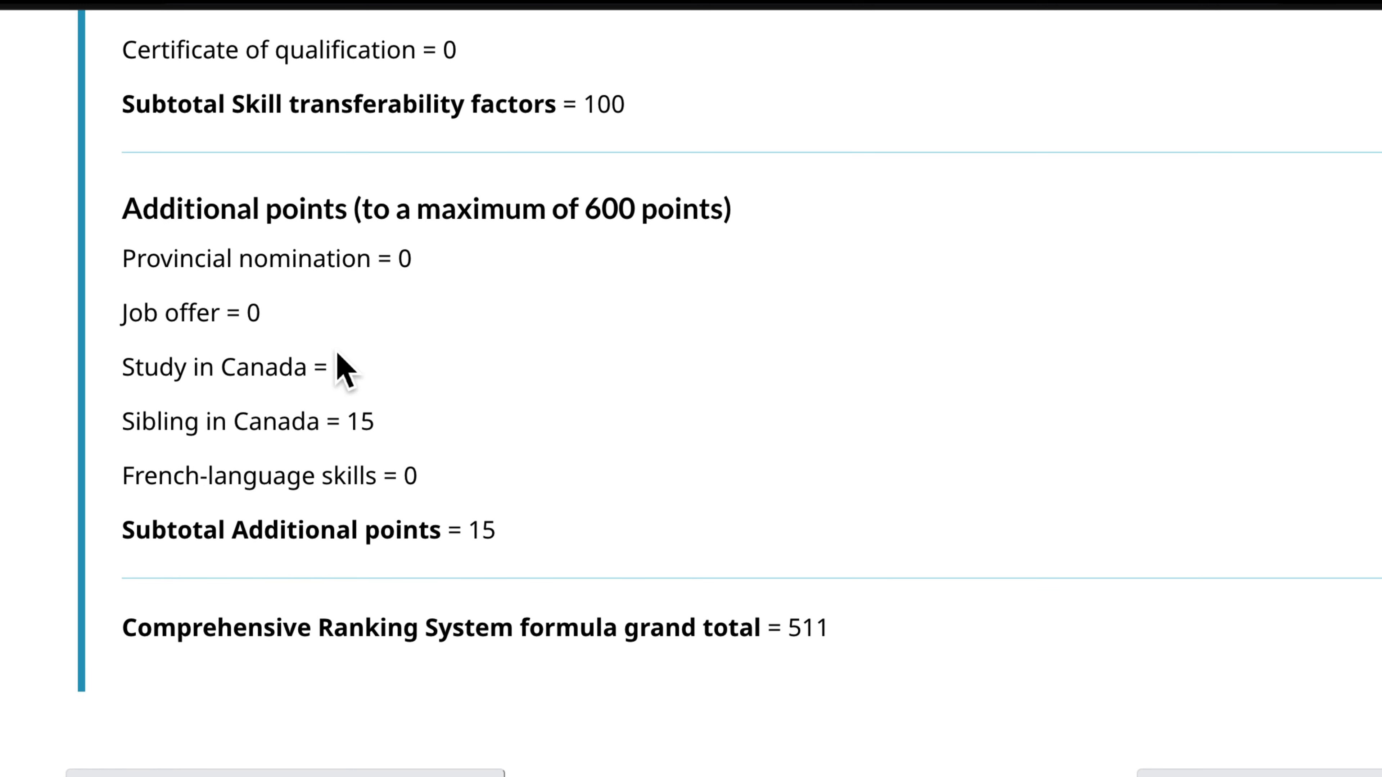
pyautogui.moveTo(334, 439); pyautogui.dragTo(124, 441)
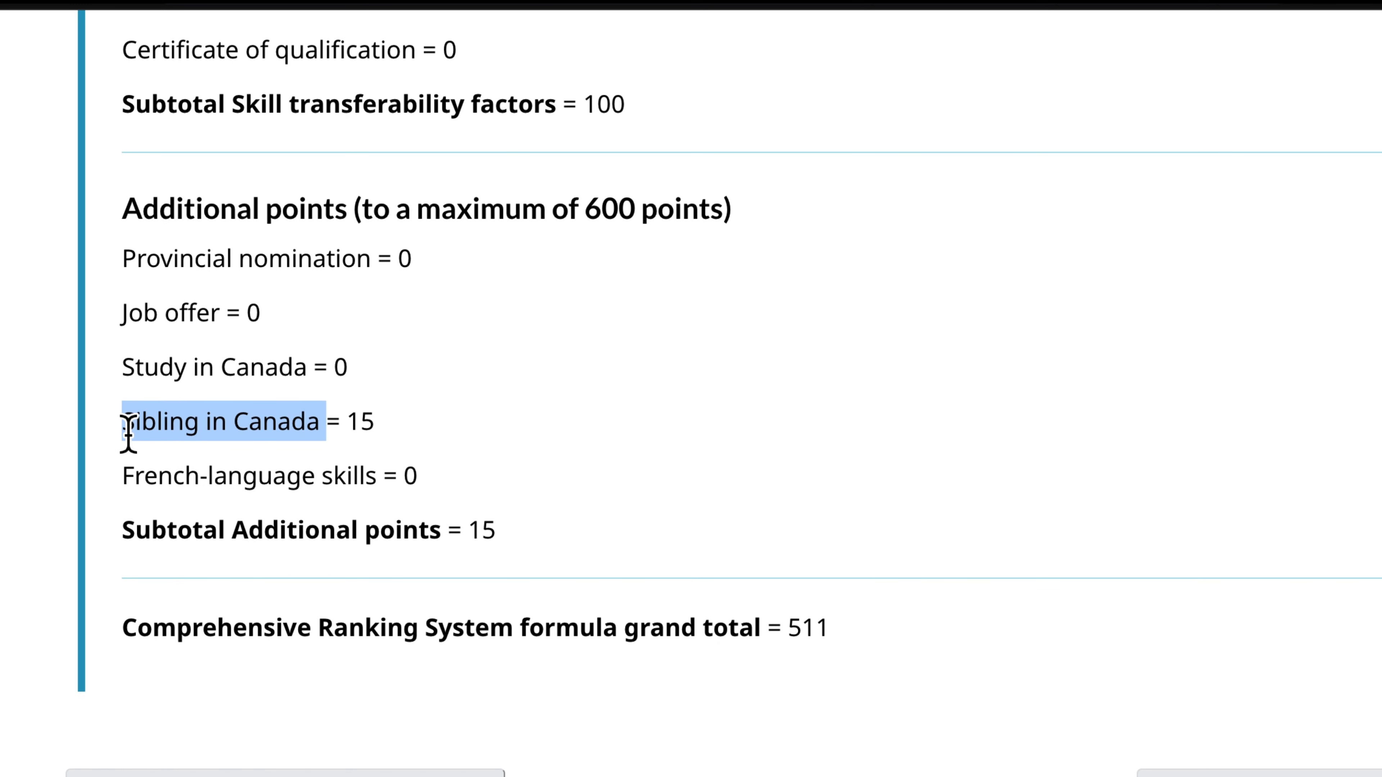
pyautogui.click(383, 442)
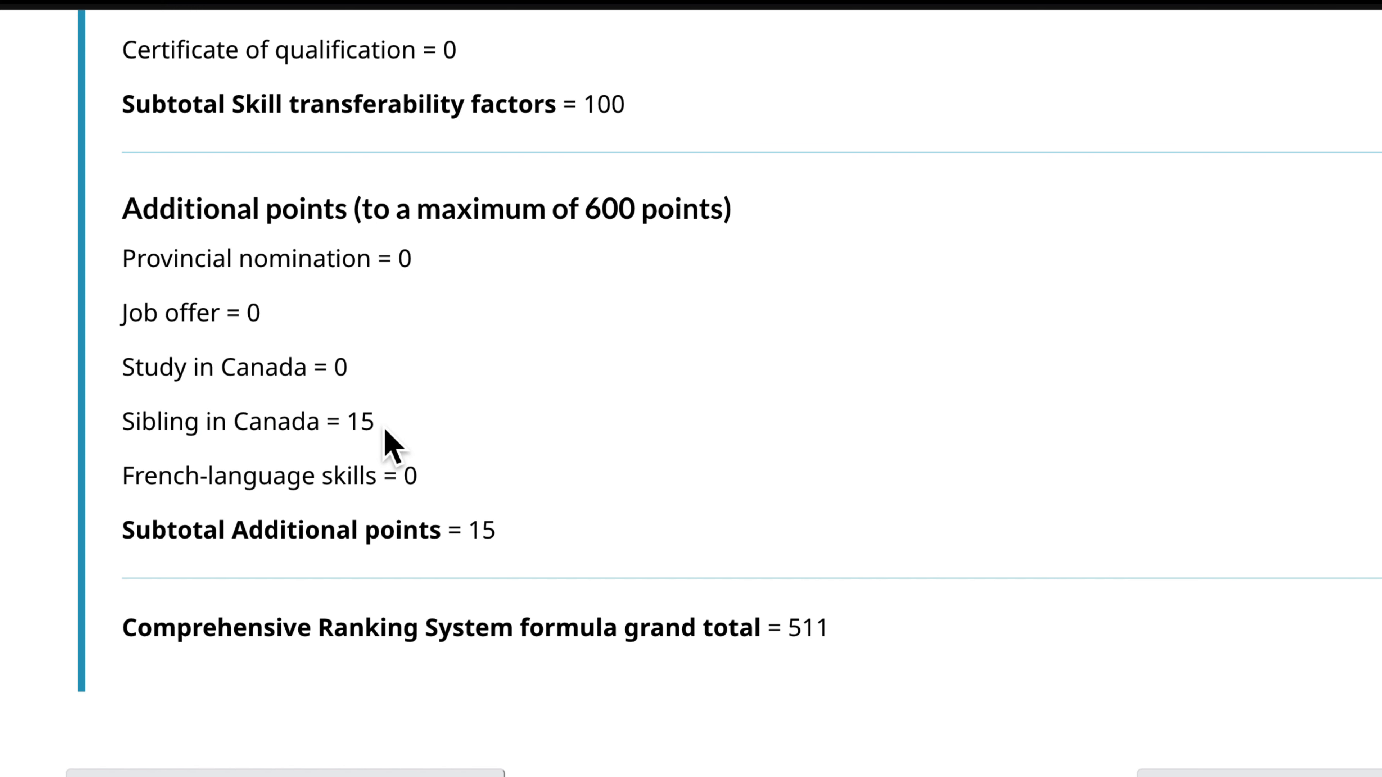
pyautogui.doubleClick(360, 433)
pyautogui.scroll(-3, 472, 494)
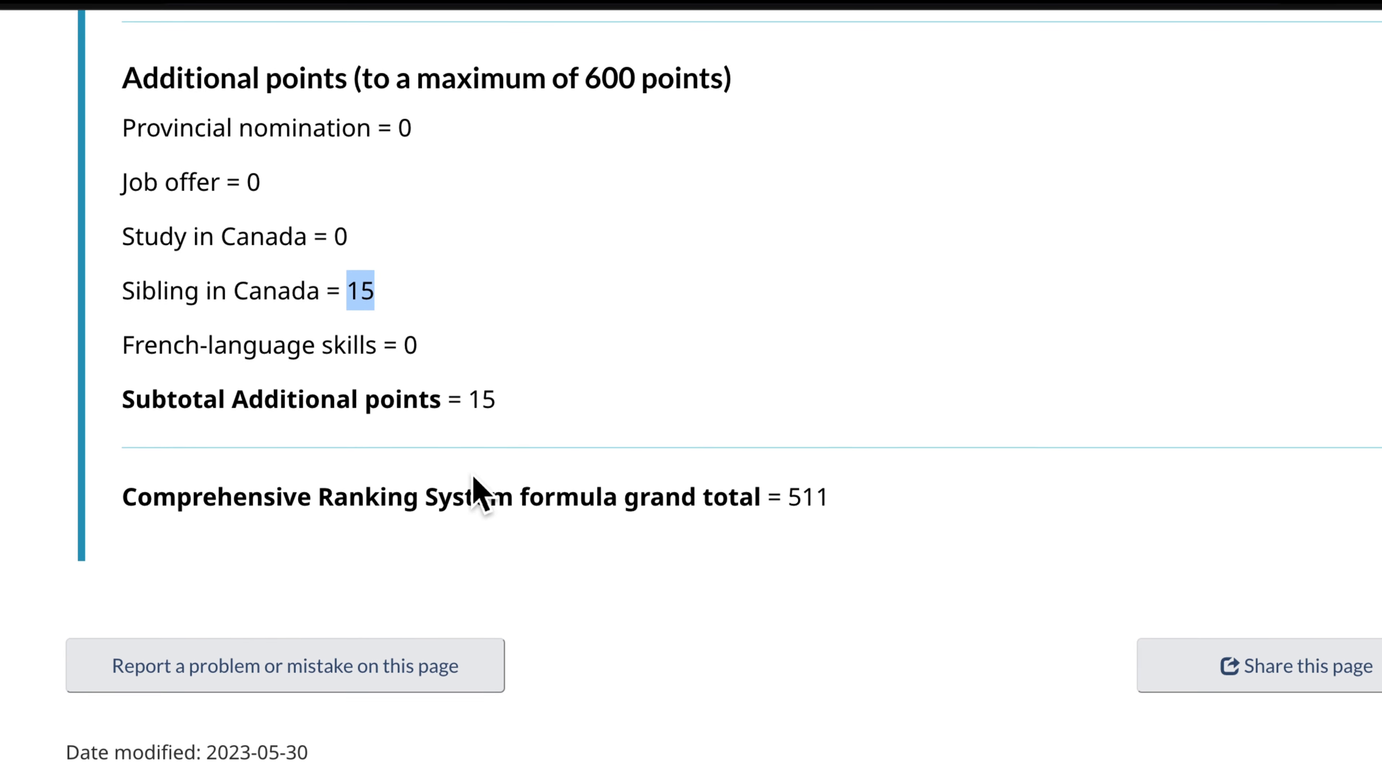